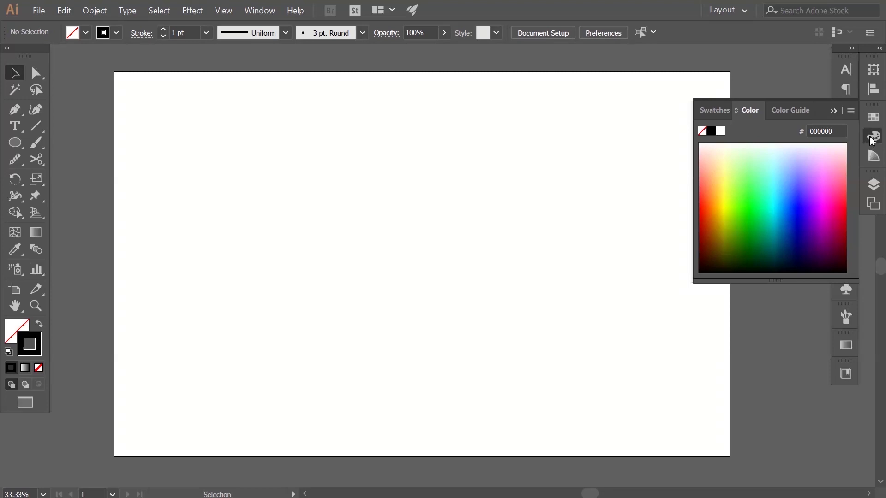
Set the stroke weight to 5 pt and draw a large unfilled circle with the Ellipse tool near the artboard's centre.
click(206, 32)
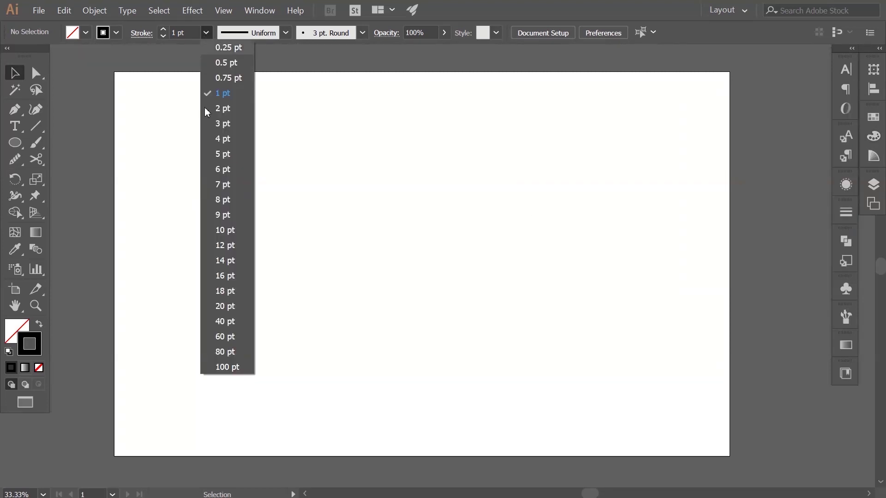
click(237, 153)
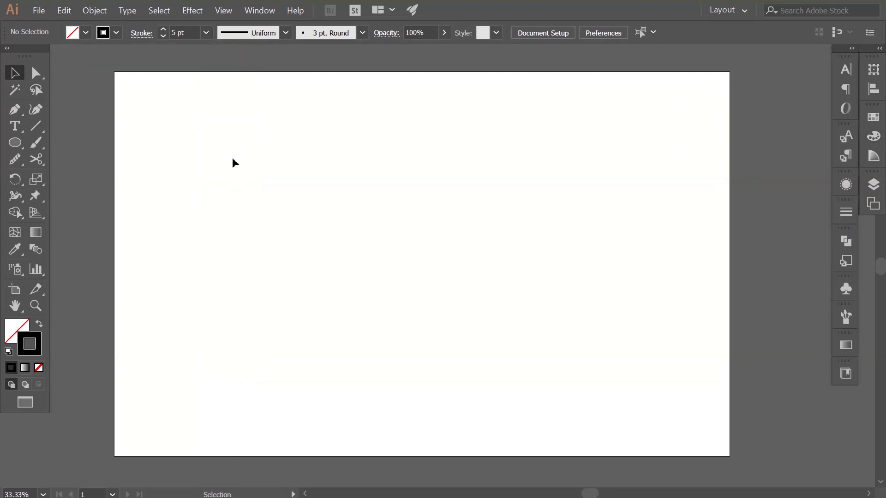
click(14, 143)
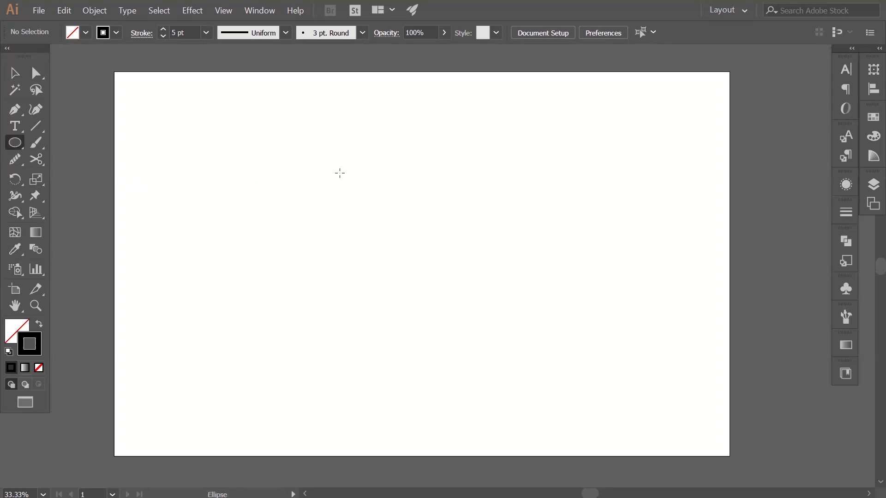
drag(359, 143, 495, 345)
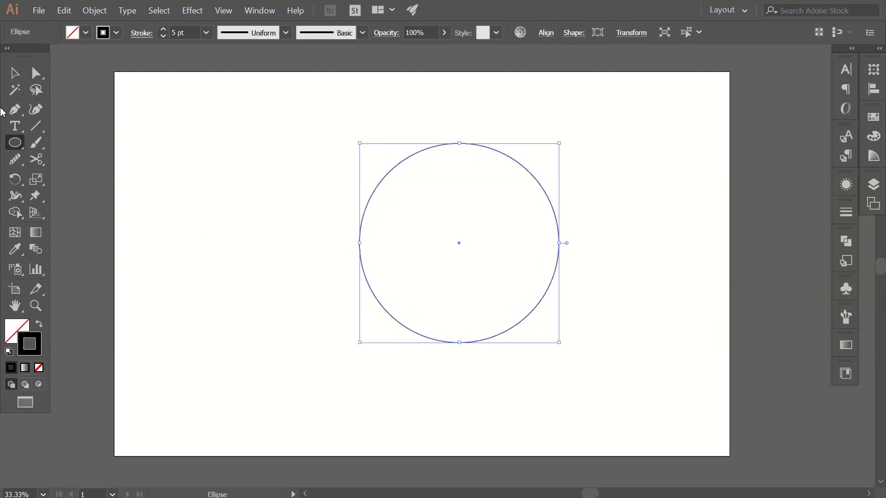
Move the circle up toward the artboard's upper middle and paste two copies of it in place.
click(14, 73)
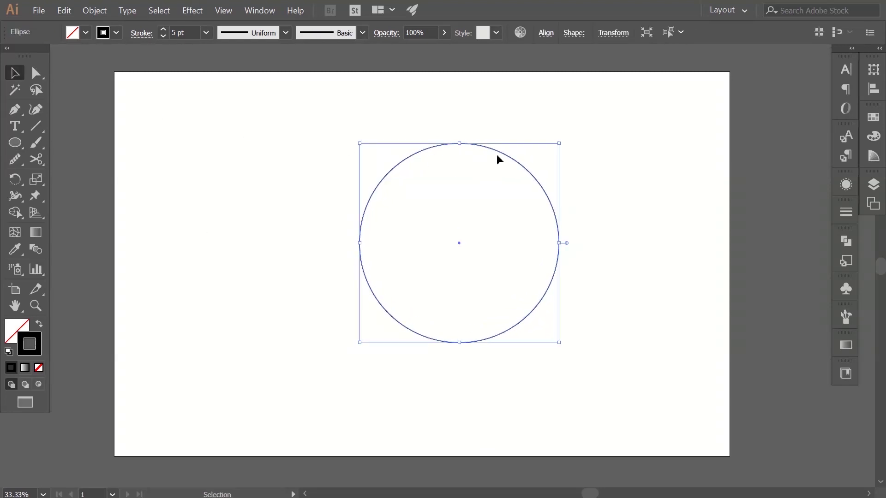
drag(504, 155, 450, 116)
click(520, 137)
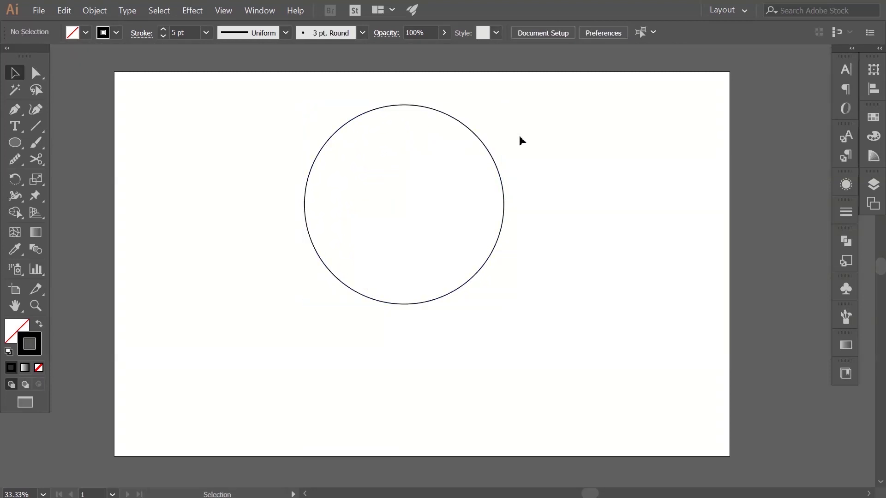
click(490, 155)
key(ctrl)
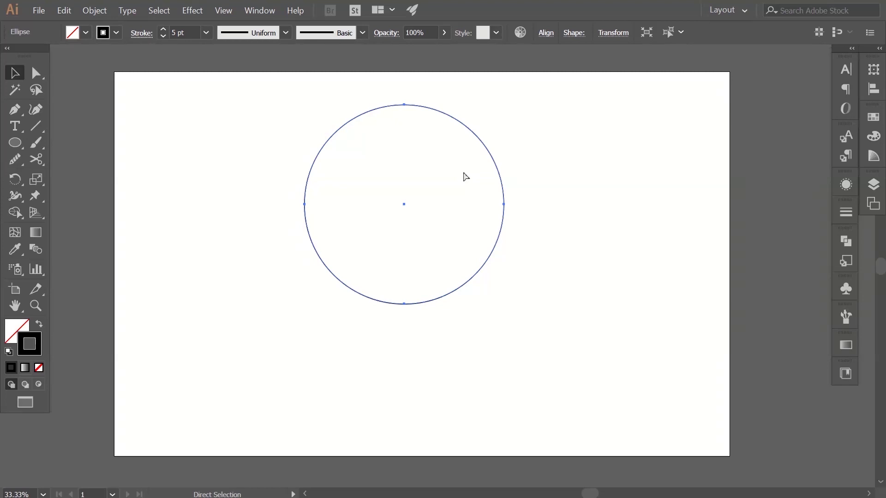
drag(490, 158, 576, 161)
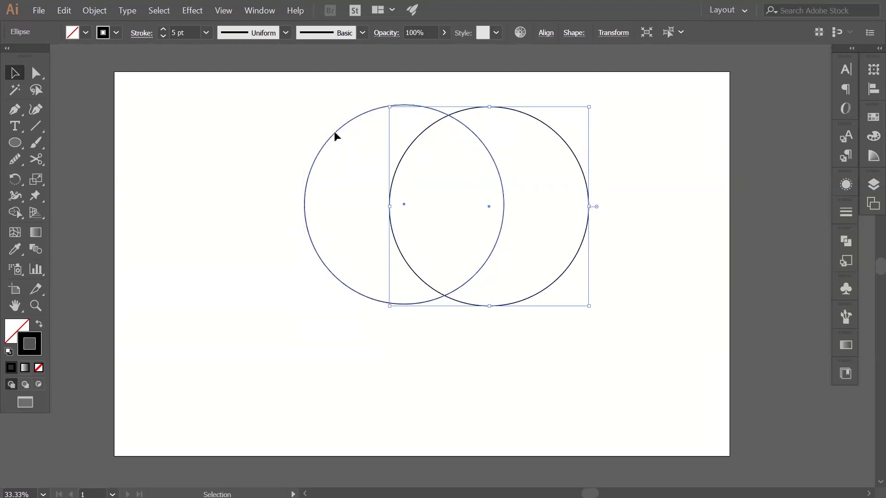
drag(334, 134, 245, 143)
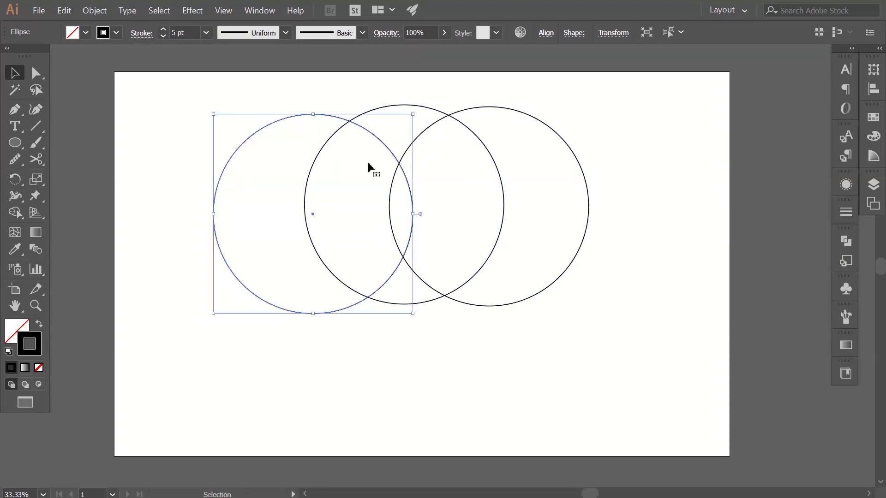
key(ctrl+z)
key(ctrl+z)
Scale one copy of the circle down proportionally about its centre to form a slightly smaller concentric inner circle.
click(551, 164)
click(483, 147)
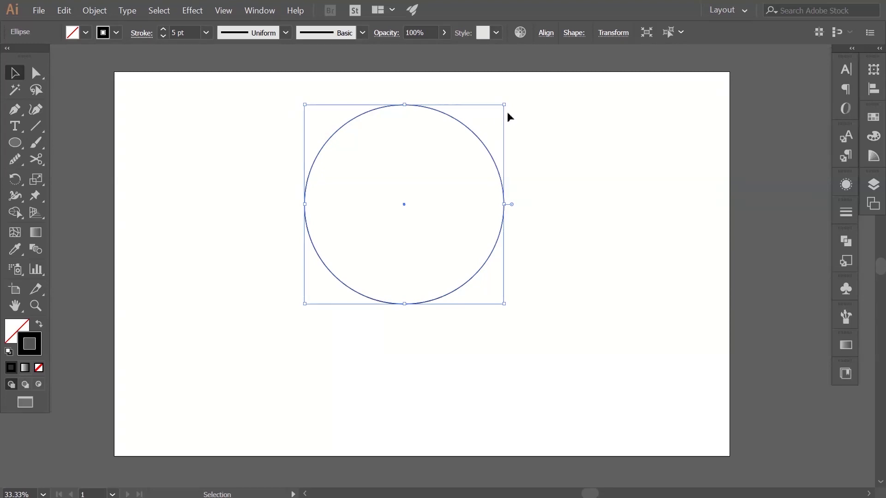
drag(509, 109, 488, 122)
click(527, 202)
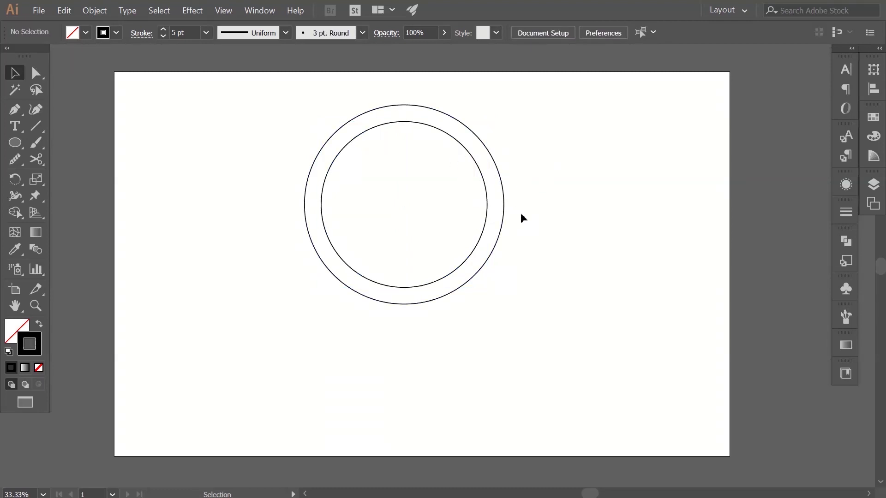
Draw a wide rectangle over the lower half of both circles, its upper edge through their centre, and duplicate it in place.
click(487, 202)
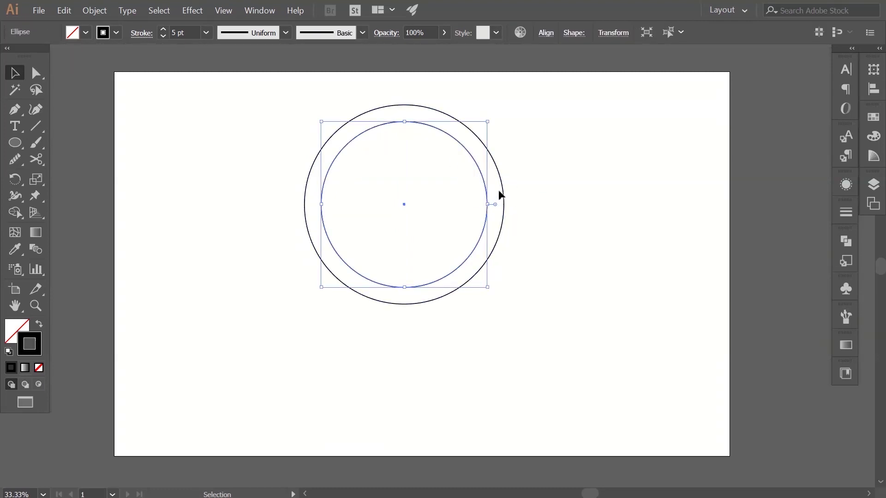
click(16, 146)
click(64, 146)
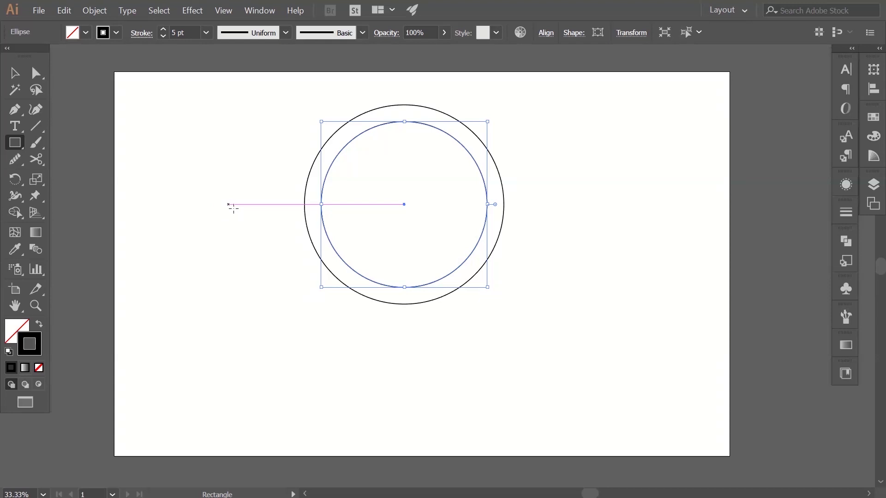
drag(234, 210, 581, 338)
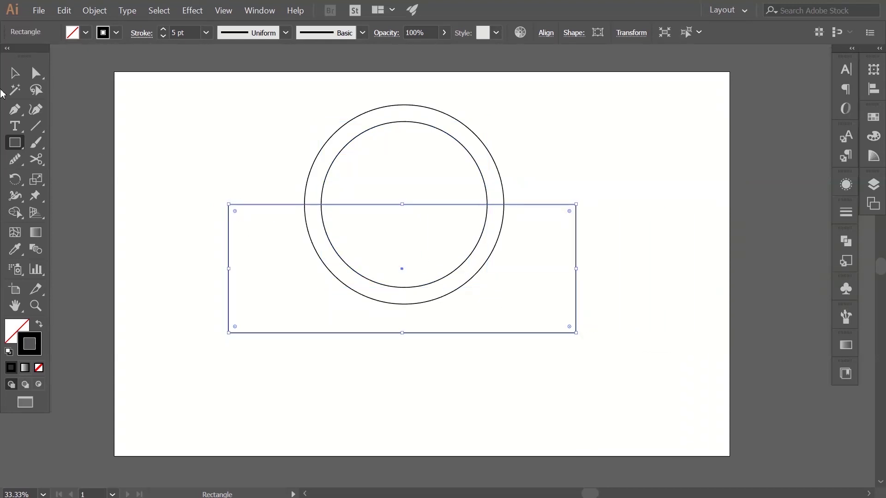
click(7, 74)
key(a)
key(v)
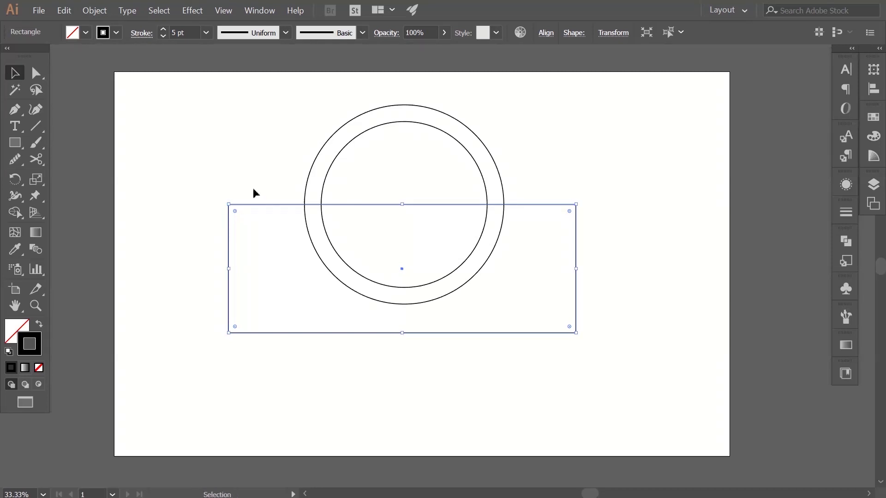
click(256, 179)
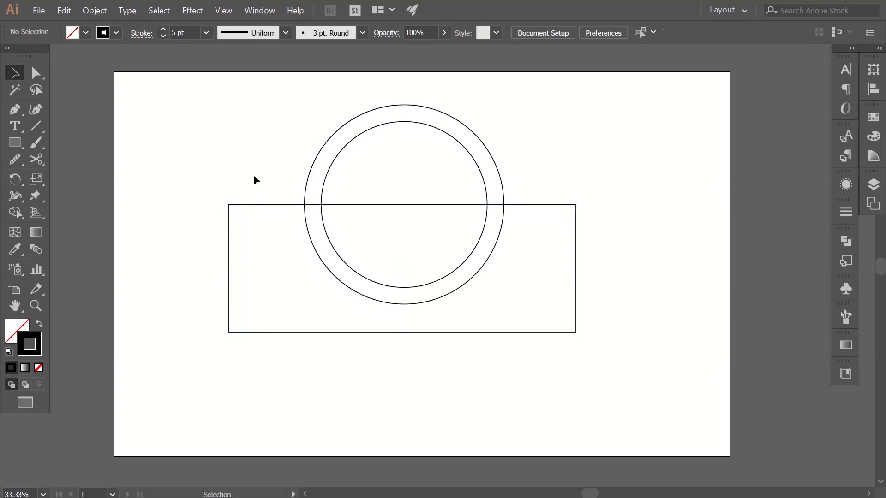
Subtract one rectangle from the inner circle with the Minus Front shape mode to leave an upper semicircle.
click(344, 206)
shift+click(373, 129)
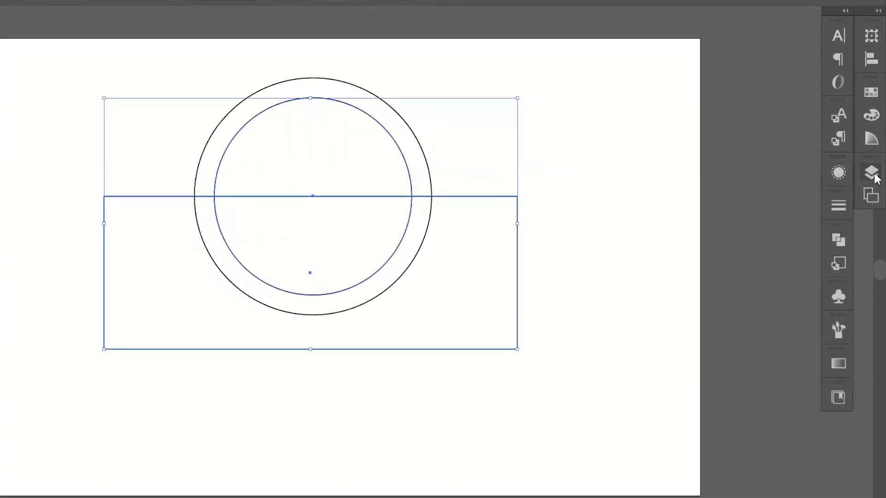
click(827, 243)
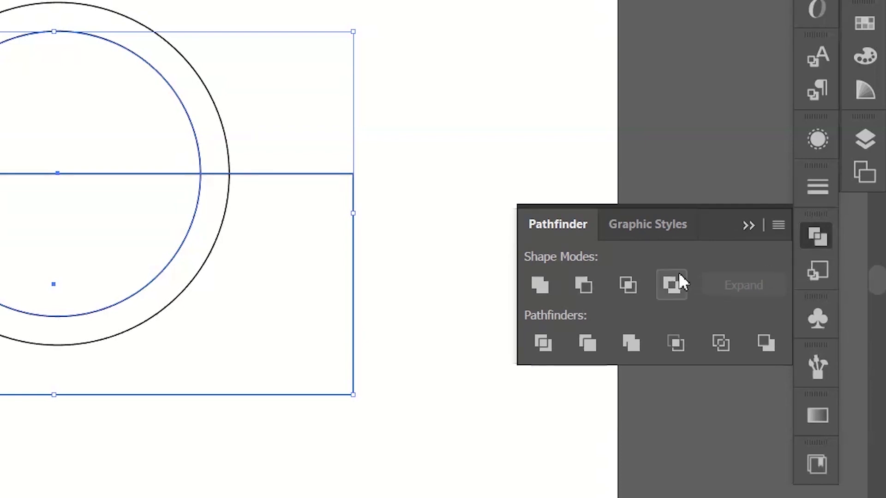
click(583, 286)
click(365, 244)
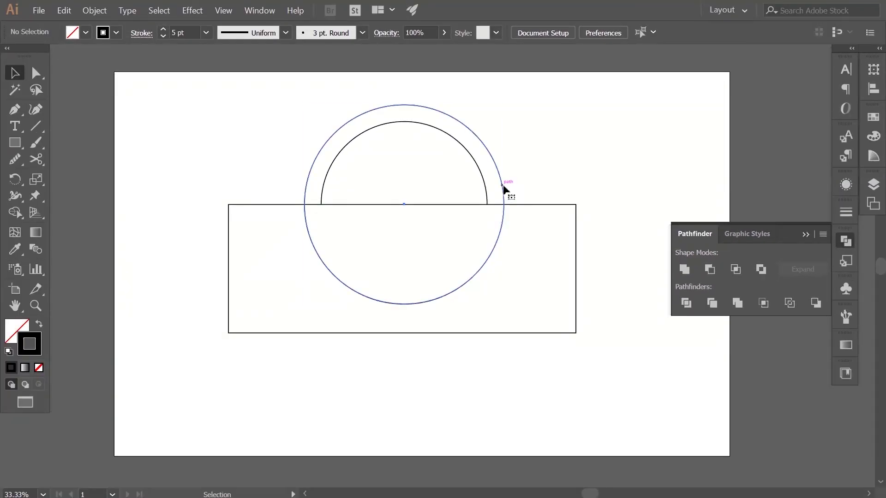
Subtract the remaining rectangle from one outer circle with Minus Front to leave a larger upper semicircle.
click(503, 185)
shift+click(546, 205)
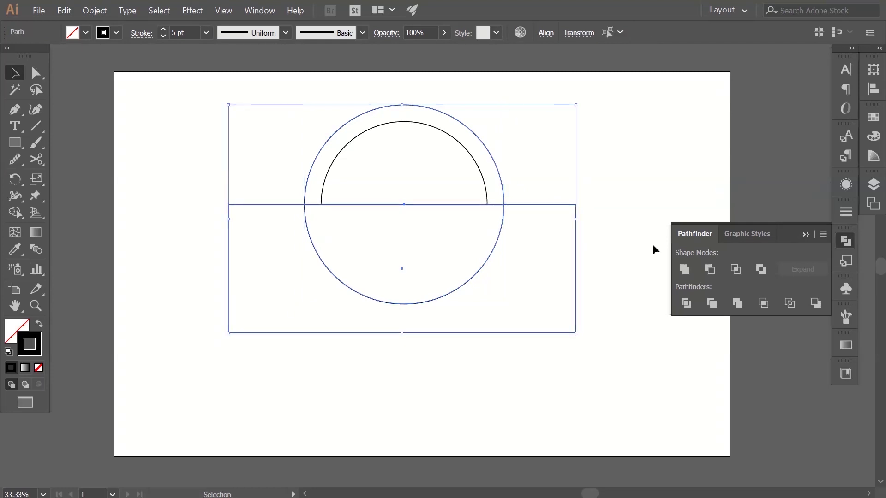
click(709, 270)
click(616, 220)
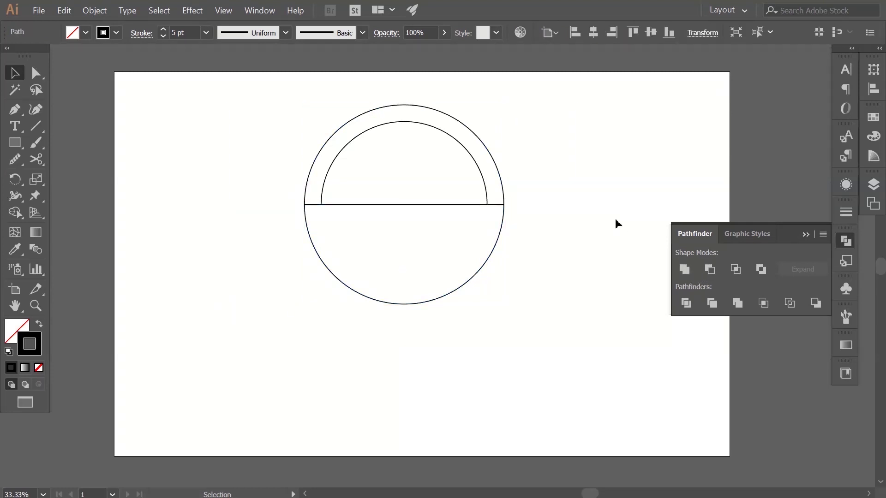
drag(435, 205, 587, 203)
drag(377, 204, 248, 202)
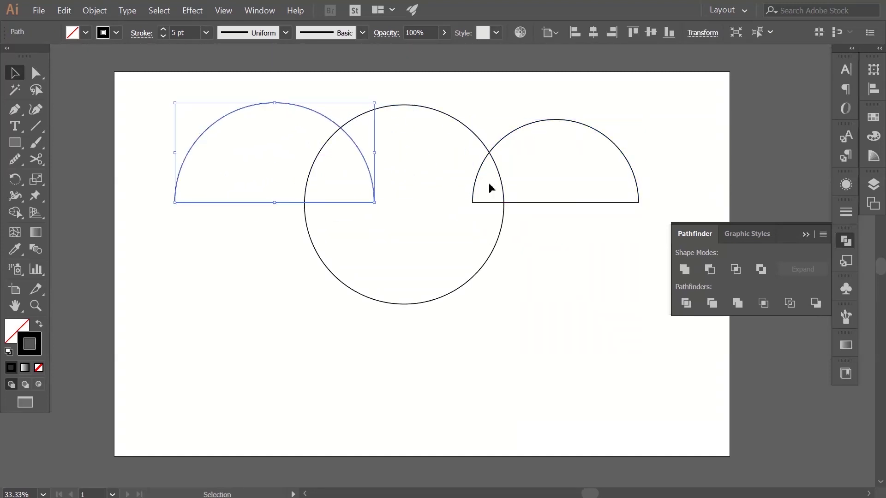
key(ctrl+z)
key(ctrl+z)
Squash one copy of the full circle vertically about its centre into a flat ellipse, and delete the remaining full circle.
click(445, 228)
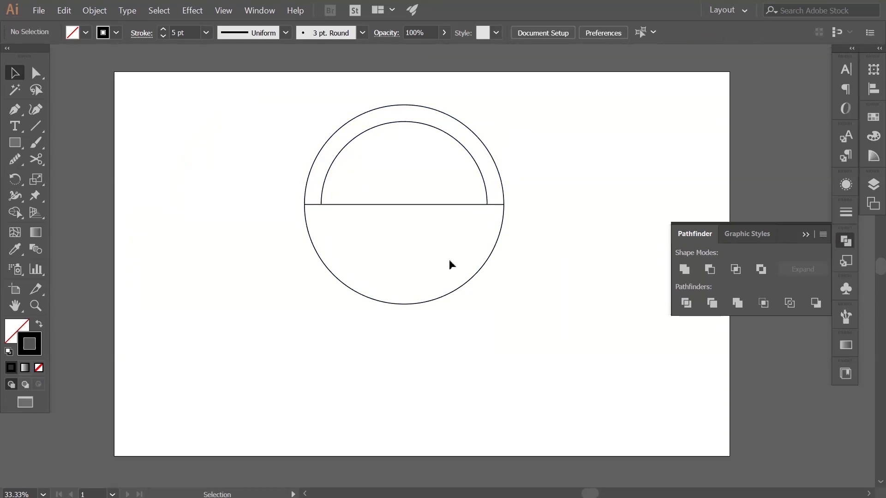
click(450, 294)
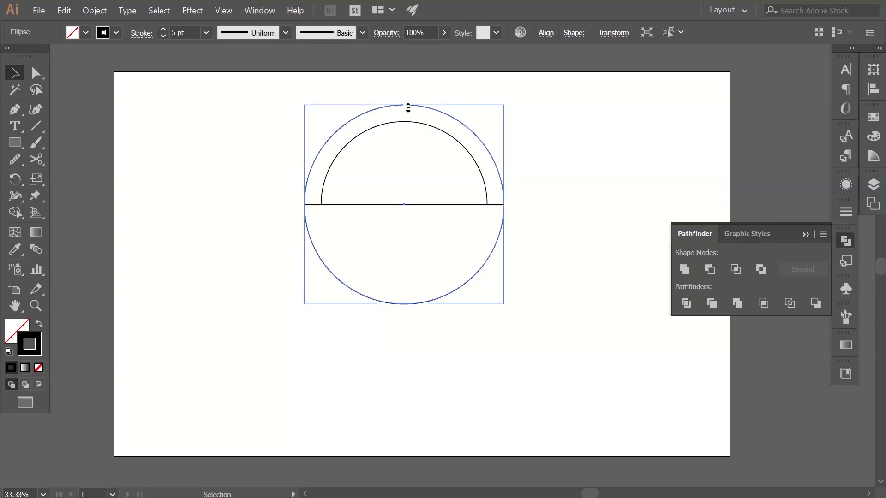
drag(408, 107, 400, 187)
click(618, 168)
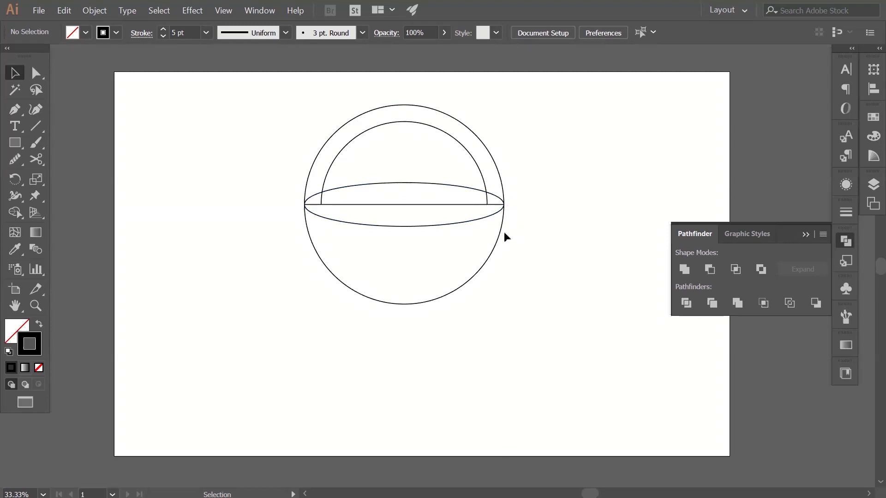
click(485, 272)
key(Delete)
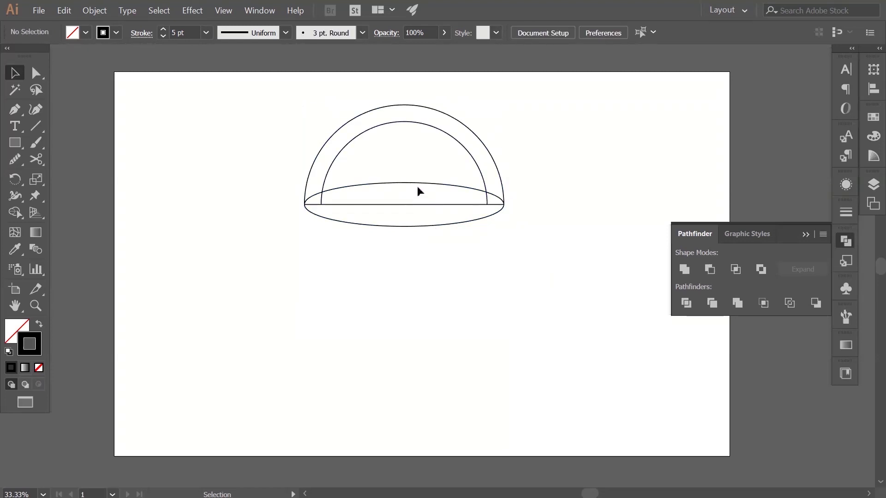
Give the flat ellipse the default white fill and black stroke, with a stroke weight of 5 pt.
click(419, 186)
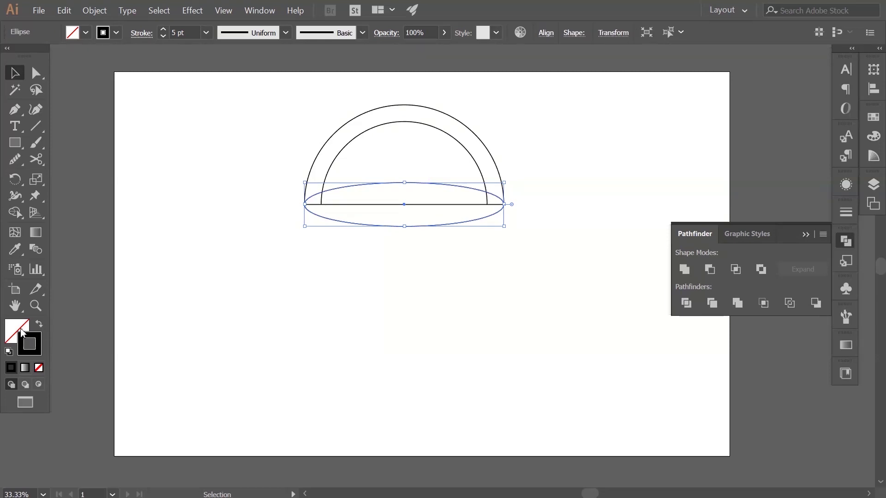
click(9, 352)
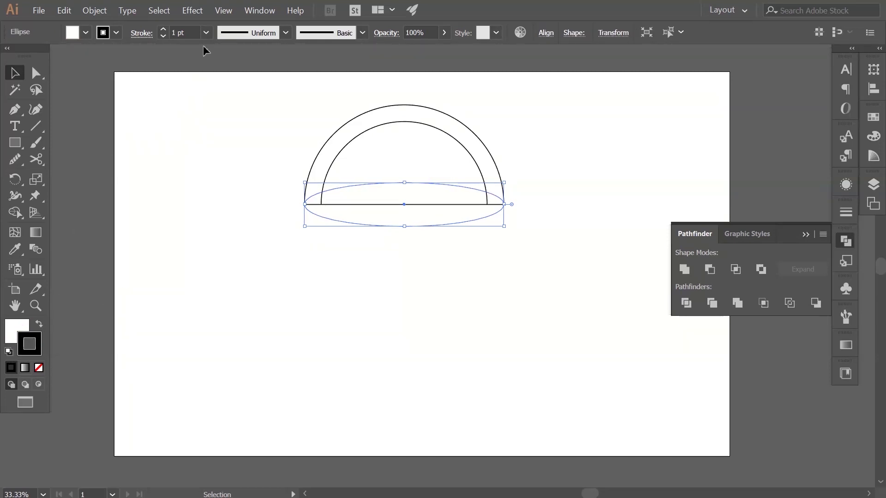
click(206, 32)
click(240, 153)
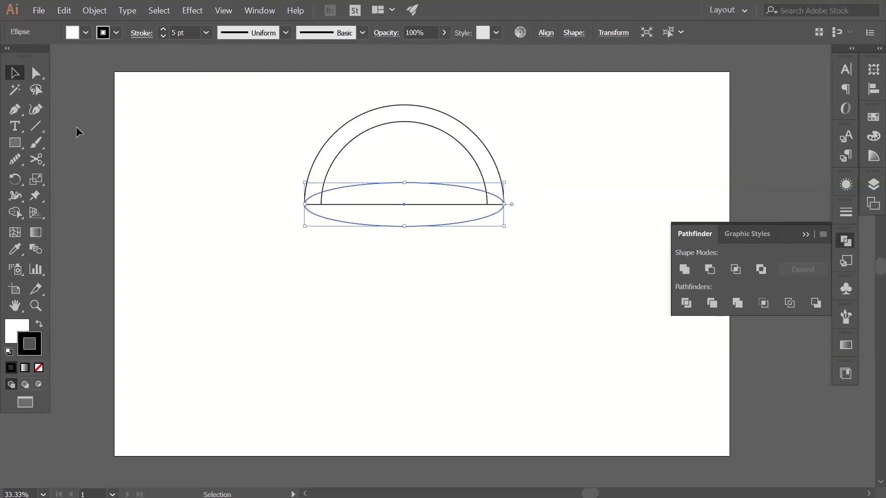
click(271, 216)
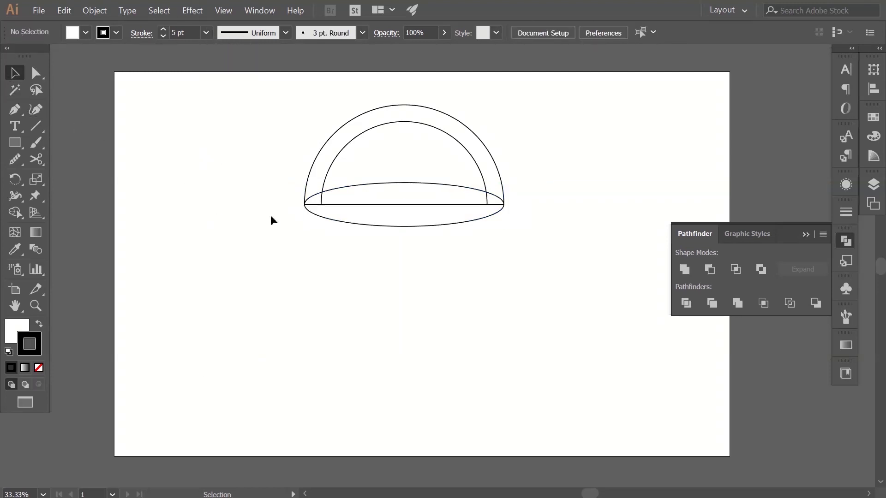
Bring the white-filled ellipse to the front so it covers the flat edges of the two semicircles.
click(369, 193)
right_click(369, 185)
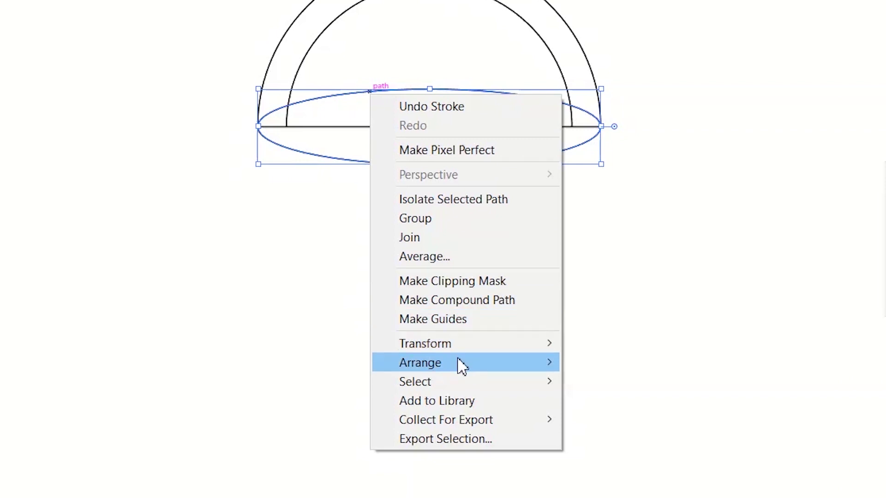
mouse_move(462, 364)
click(655, 363)
click(639, 262)
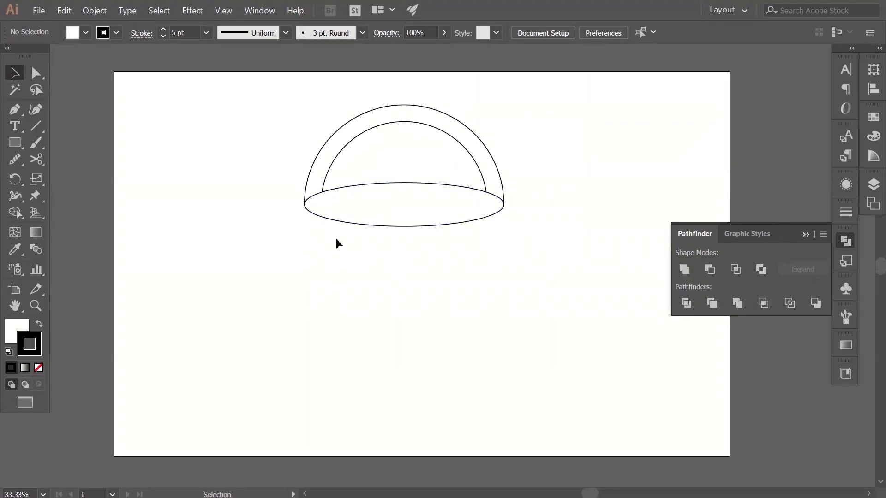
Remove the fill from the flat ellipse at the base of the dome.
click(840, 242)
drag(599, 271, 574, 269)
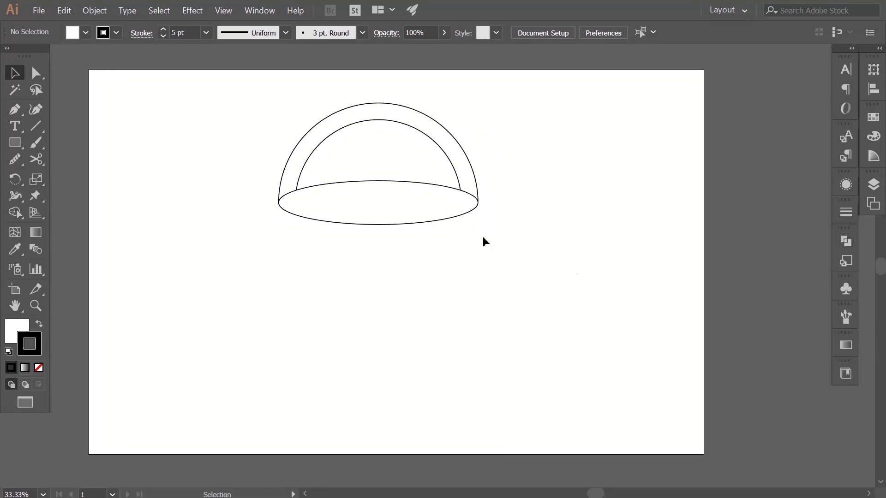
click(406, 185)
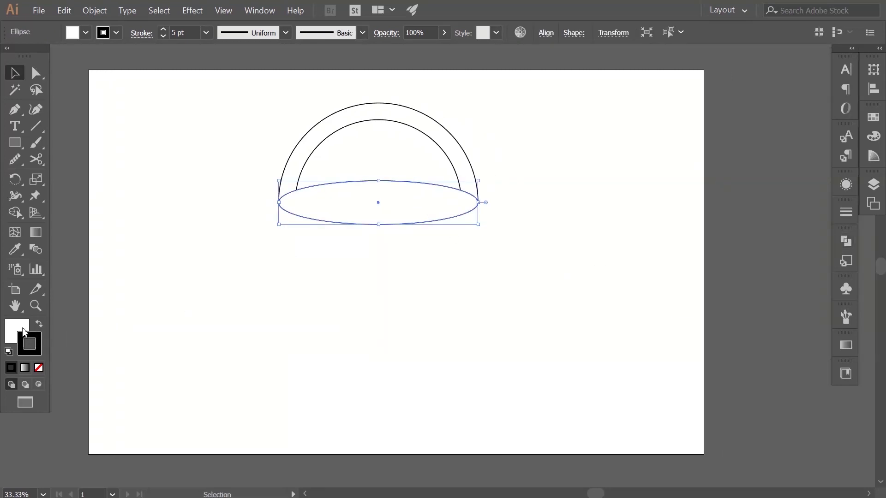
click(39, 368)
click(295, 252)
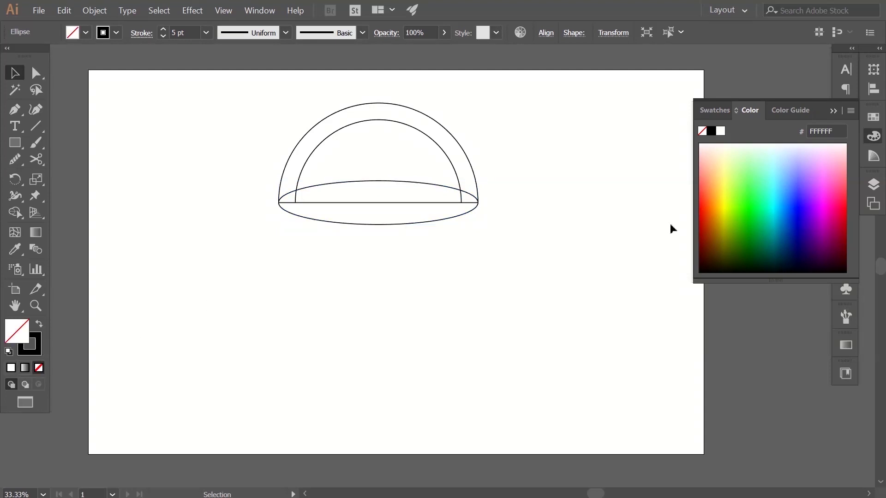
Add a smaller concentric copy of the flat base ellipse, scaled about its centre to match the inner semicircle's width.
click(874, 141)
drag(528, 236, 560, 234)
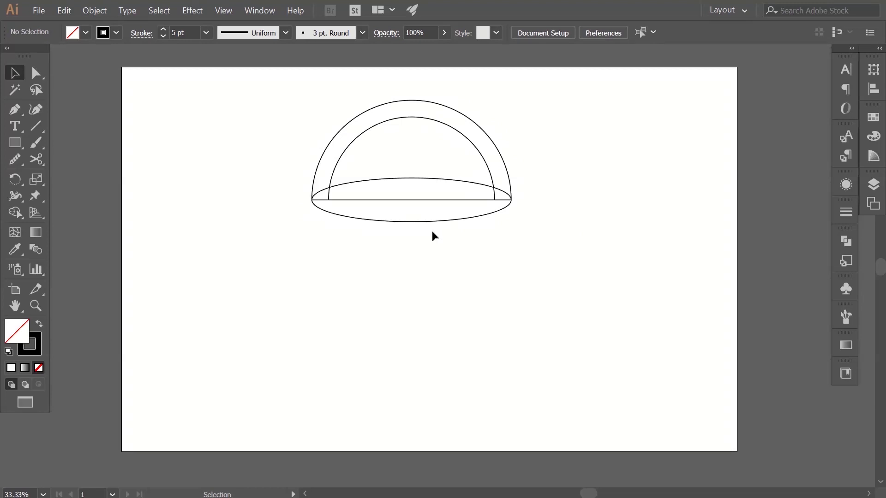
click(425, 179)
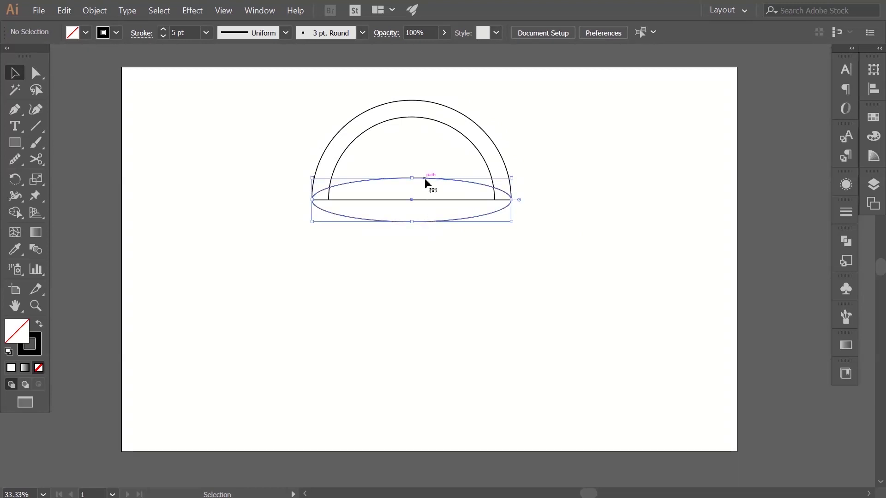
key(a)
key(v)
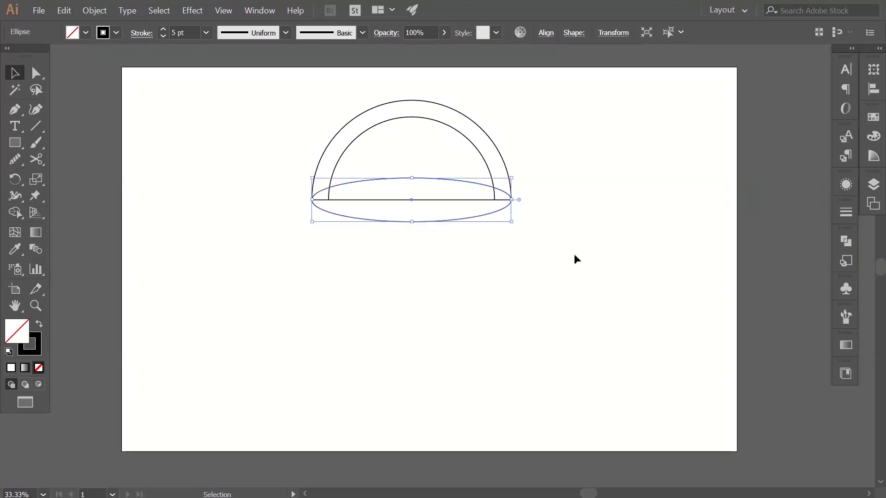
click(574, 257)
click(489, 197)
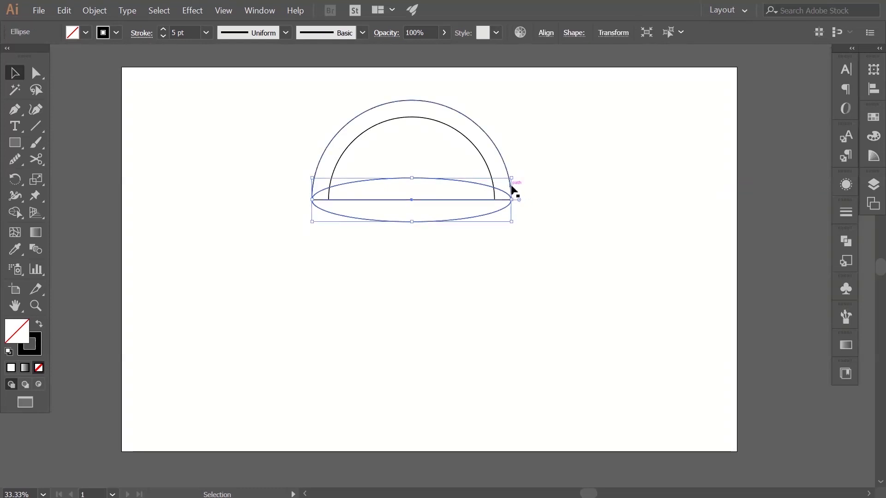
drag(518, 183, 501, 193)
click(609, 194)
key(space)
drag(546, 272, 535, 267)
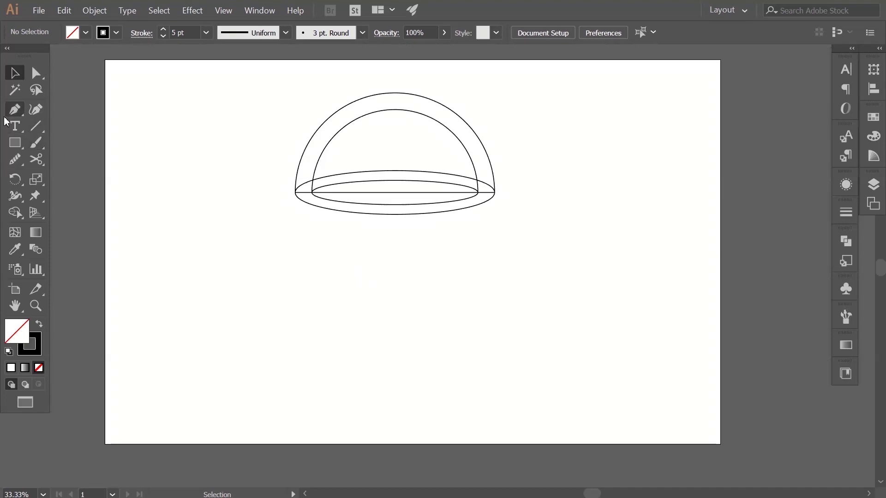
Draw an upright, unfilled rectangle as the body, starting inside the base ellipses, and centre it beneath the dome.
click(12, 144)
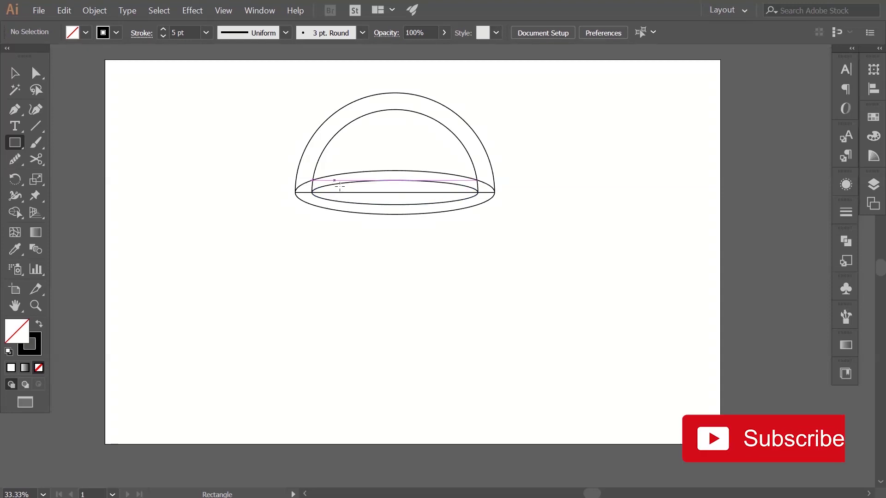
drag(332, 176, 460, 326)
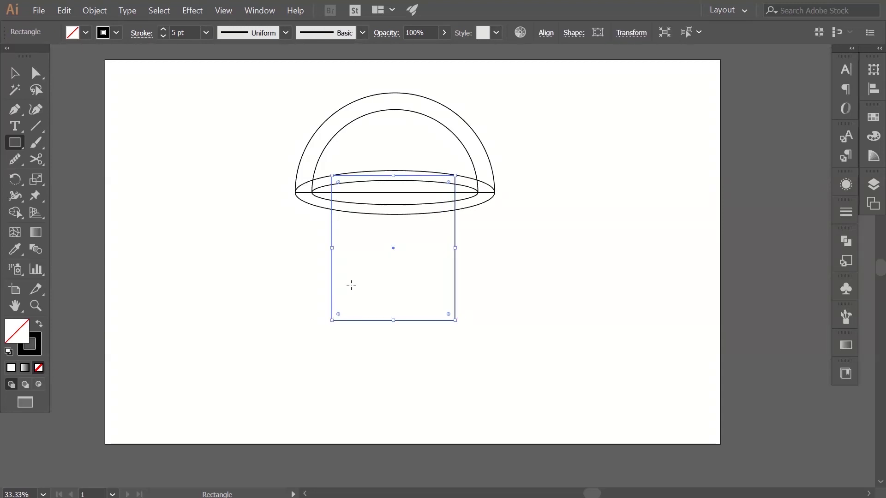
click(14, 73)
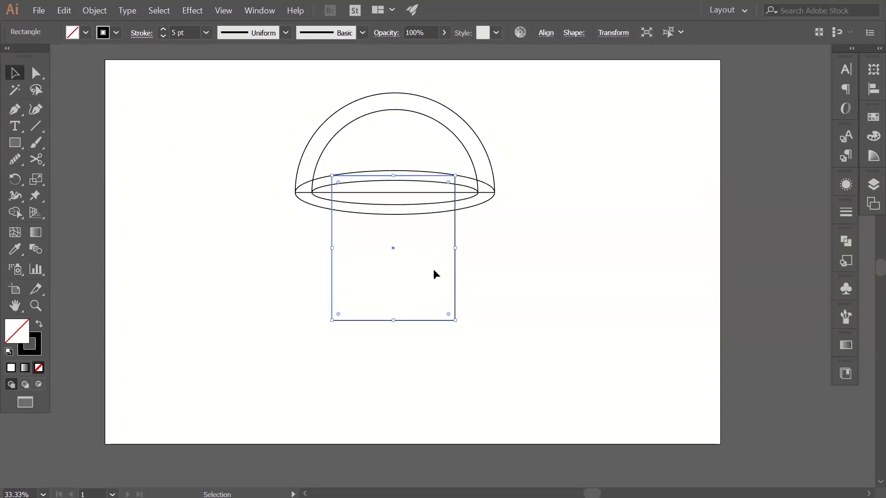
drag(455, 273, 459, 275)
click(454, 277)
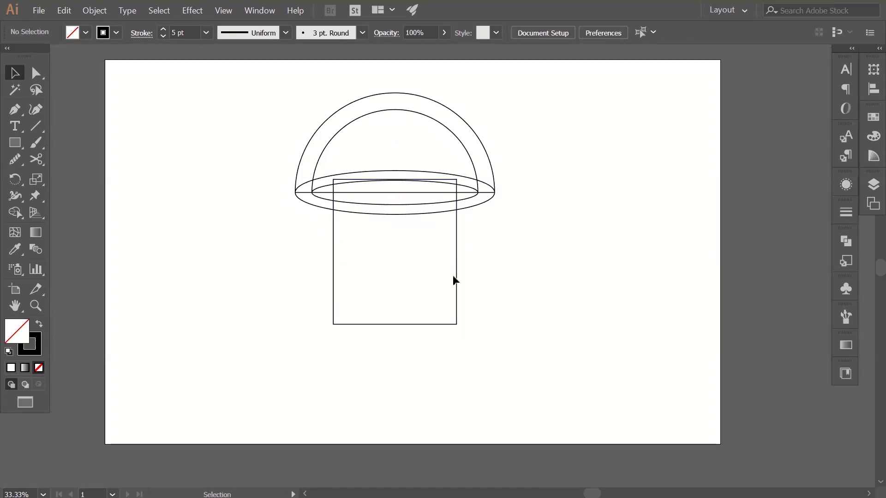
Move the rectangle's two bottom corners outward so the body widens towards its base.
click(457, 274)
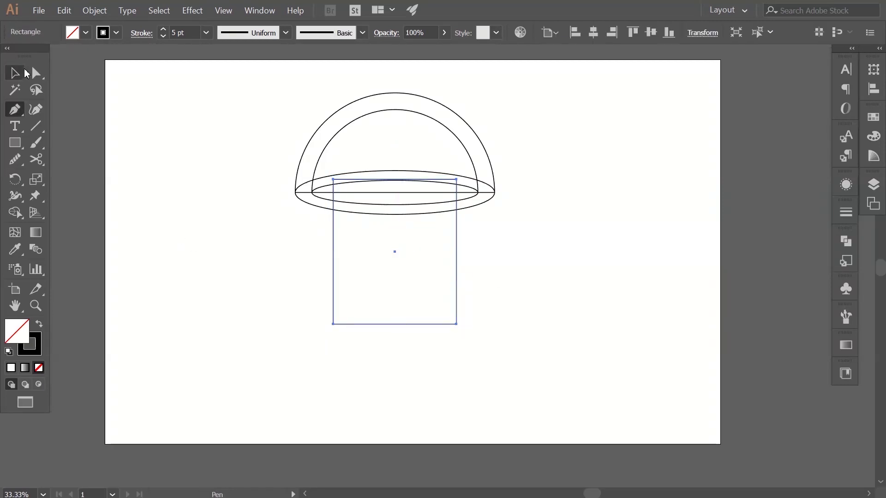
click(36, 73)
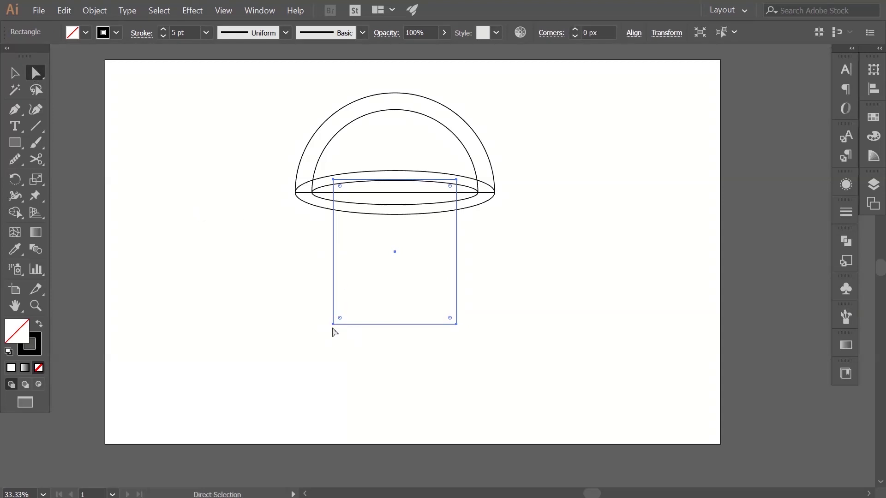
click(333, 324)
drag(334, 325, 322, 326)
click(453, 341)
drag(457, 324, 472, 325)
click(470, 344)
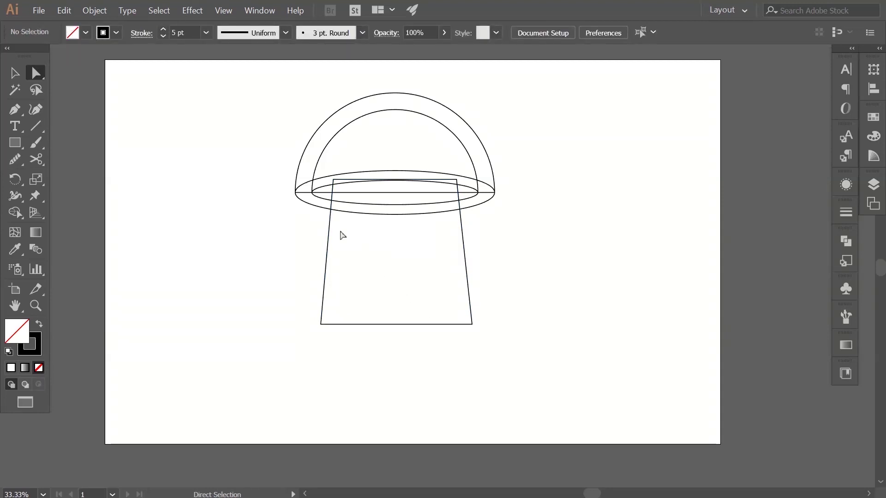
Bow the body's two sides and its bottom edge slightly outward with the Curvature tool.
click(36, 110)
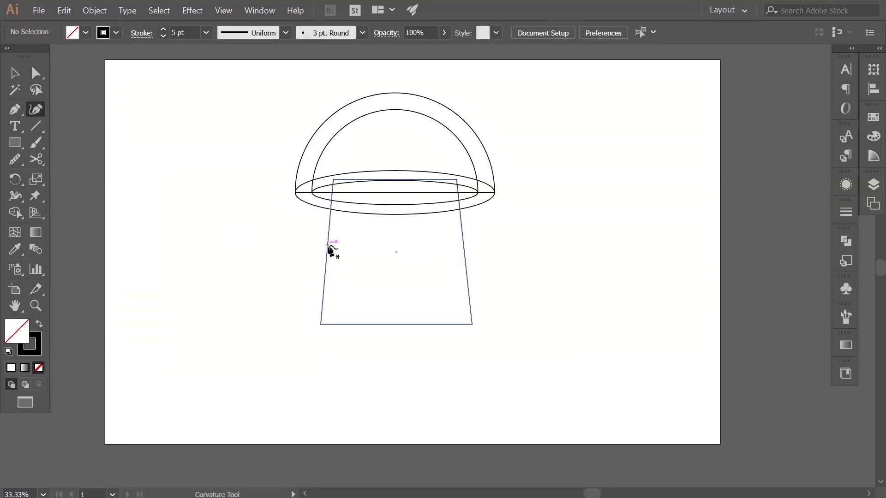
click(326, 252)
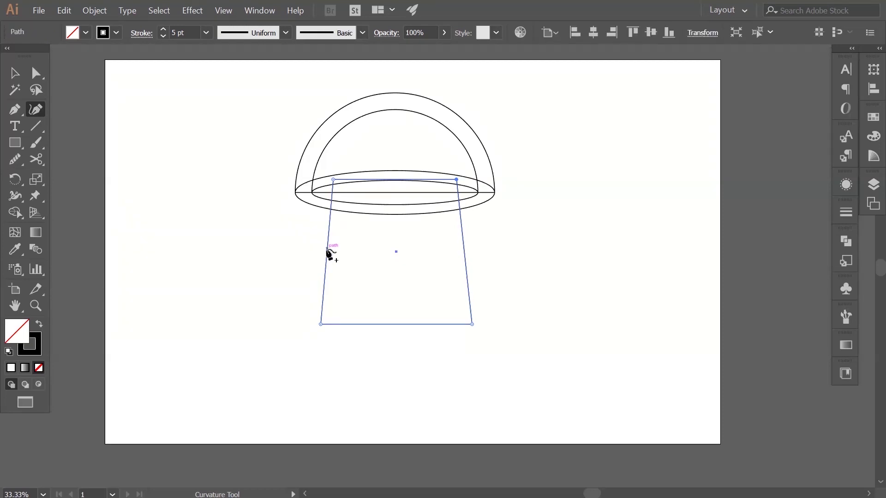
drag(329, 249, 321, 274)
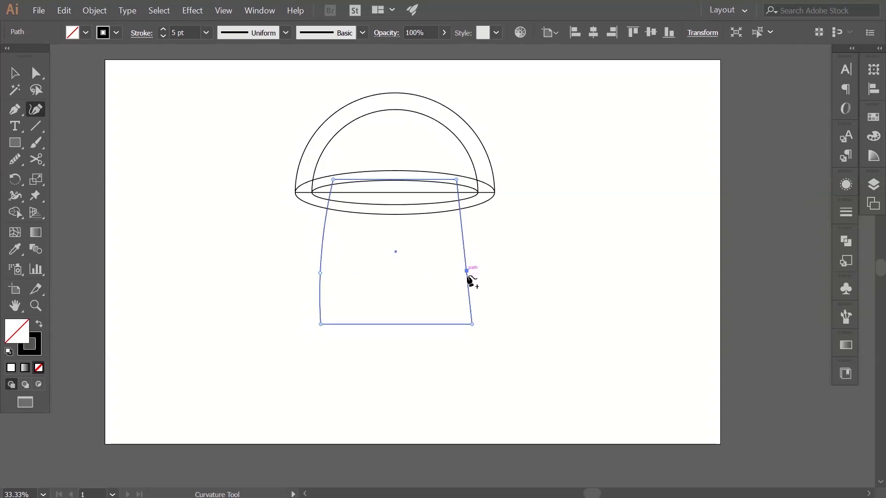
drag(467, 272, 470, 272)
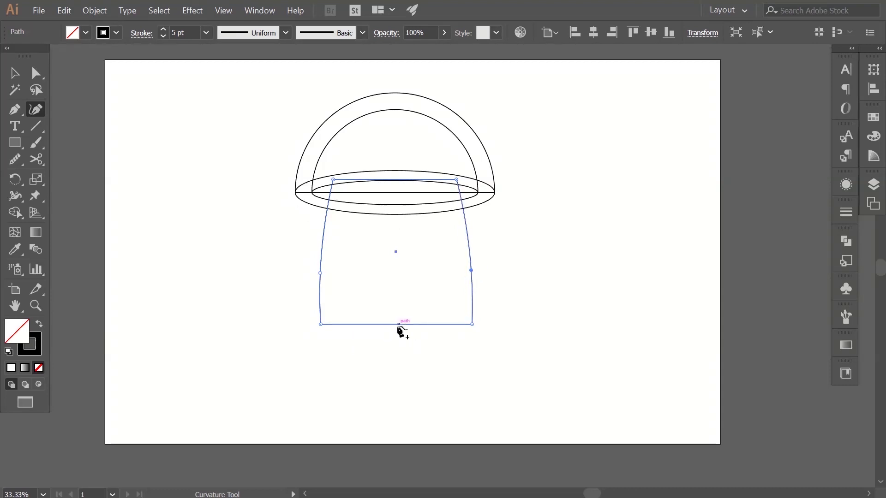
drag(396, 328, 396, 334)
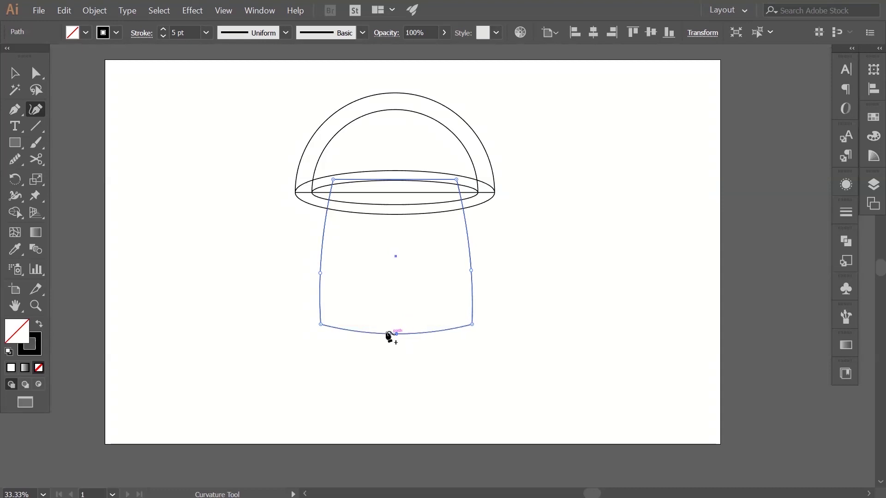
click(14, 72)
click(143, 212)
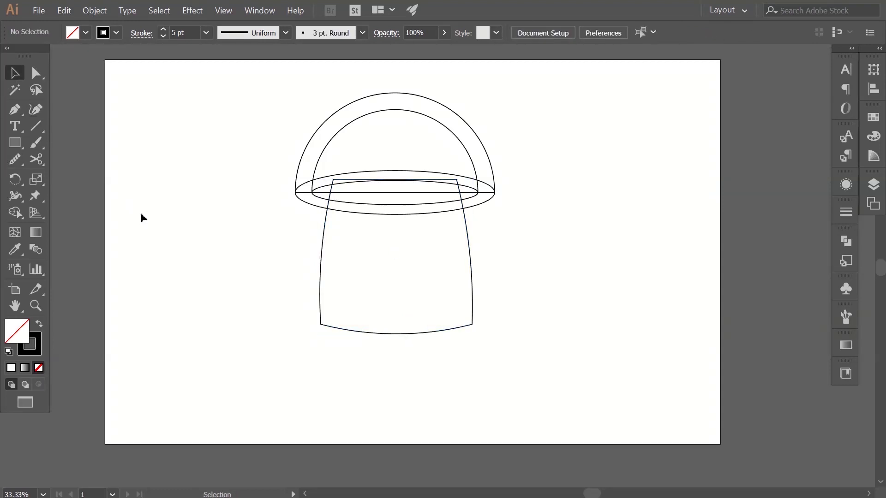
Round the body's bottom-left corner to a radius of about 74 px and round its bottom-right corner to match.
click(36, 72)
click(321, 325)
drag(331, 320, 335, 323)
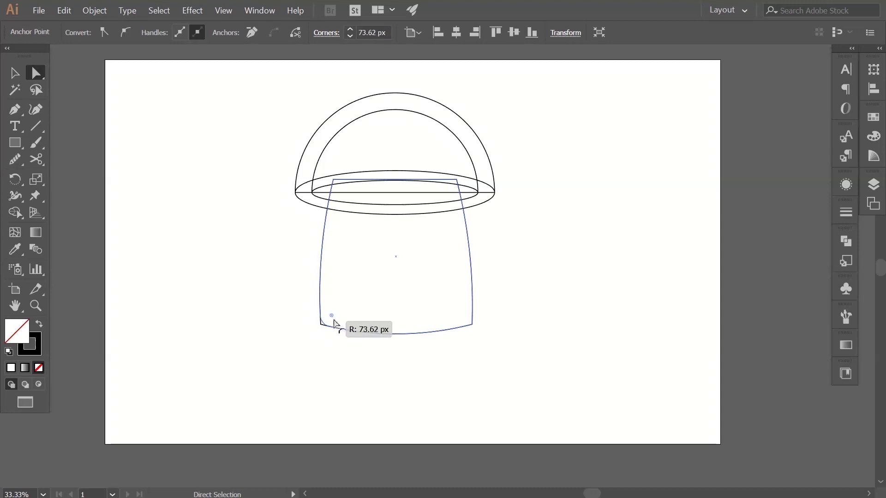
click(392, 324)
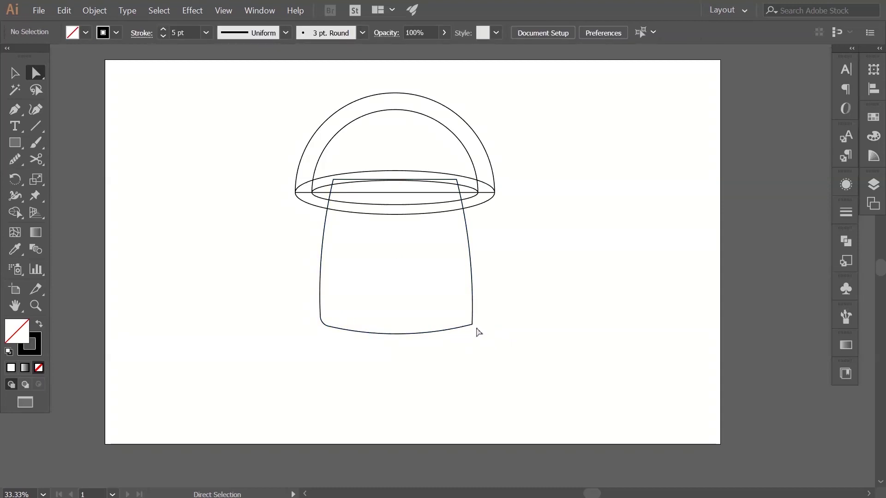
click(476, 326)
drag(466, 320, 474, 327)
click(507, 337)
drag(535, 275, 534, 284)
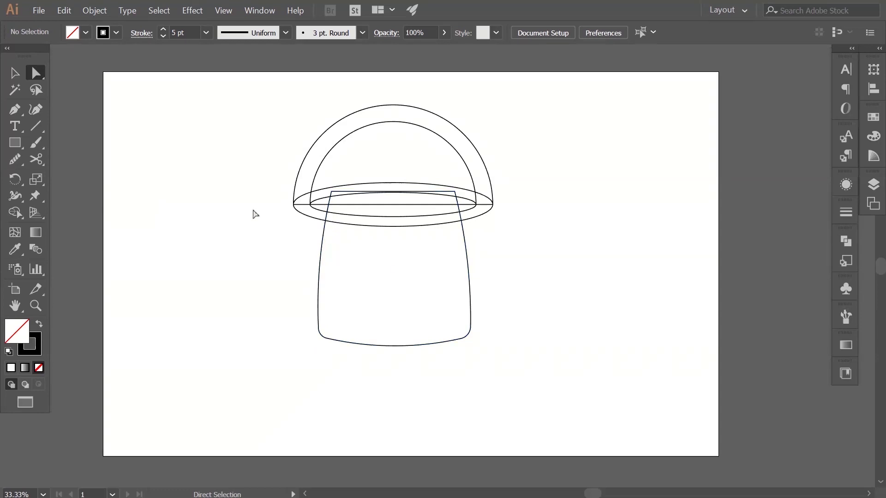
Add a slightly smaller copy of the body outline, scaled about its centre to sit inside the original.
click(15, 74)
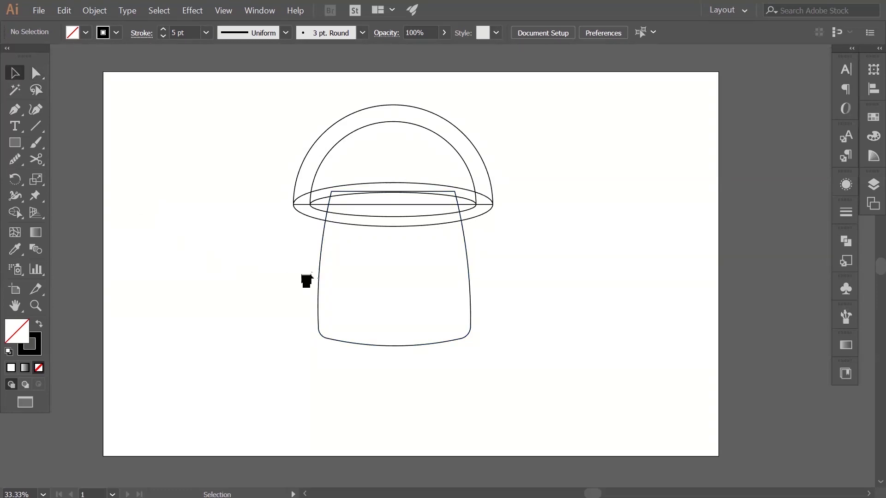
click(320, 276)
key(a)
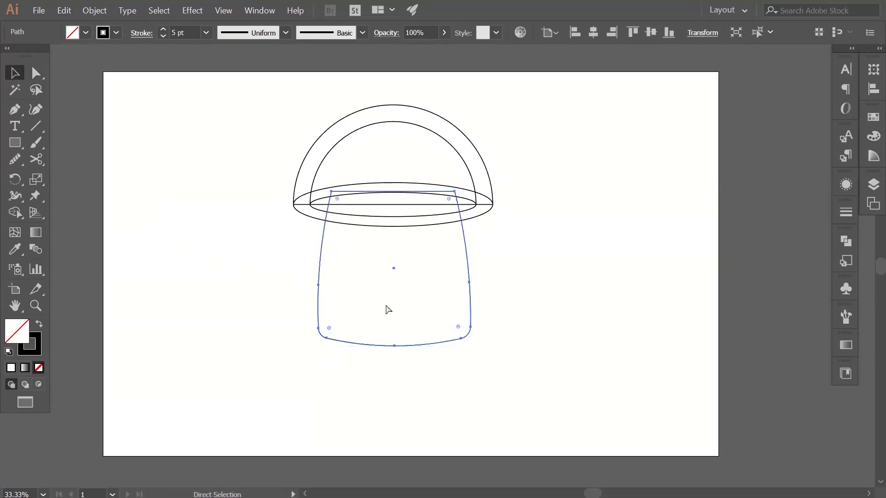
key(v)
click(523, 306)
click(463, 337)
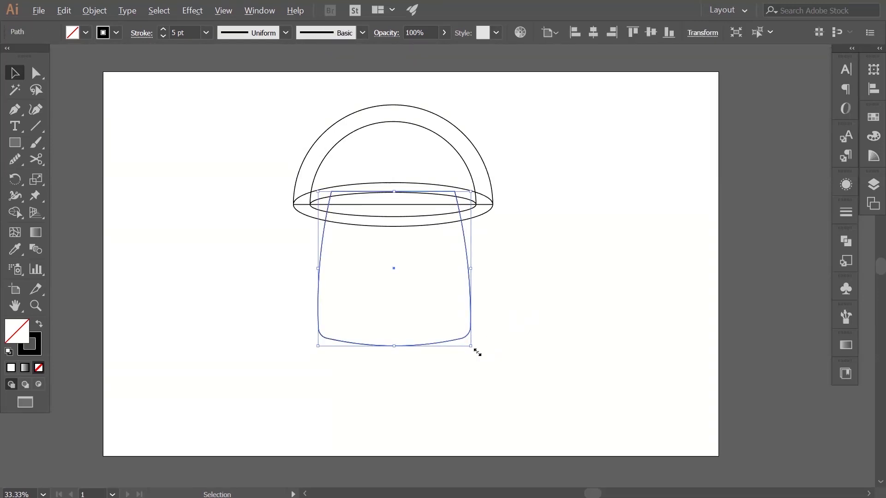
drag(478, 352, 469, 339)
click(508, 331)
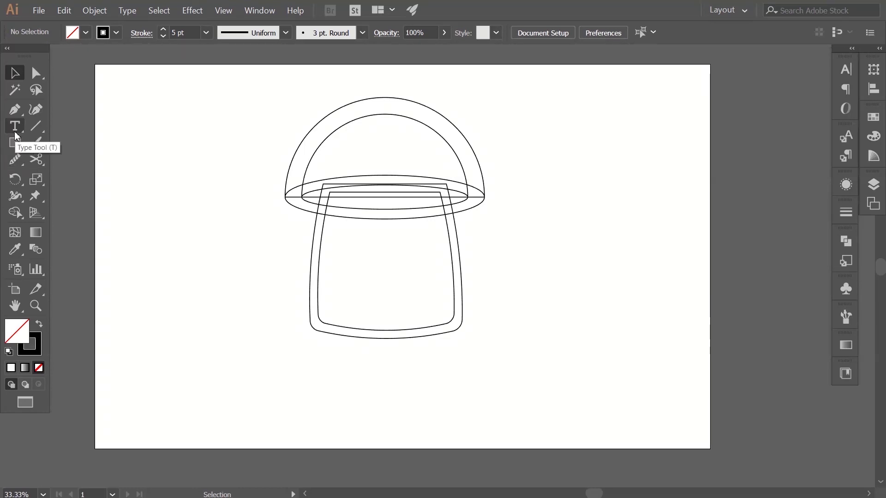
Draw two short, slightly splayed straight leg lines down from the body's bottom edge with the Pen tool.
click(15, 109)
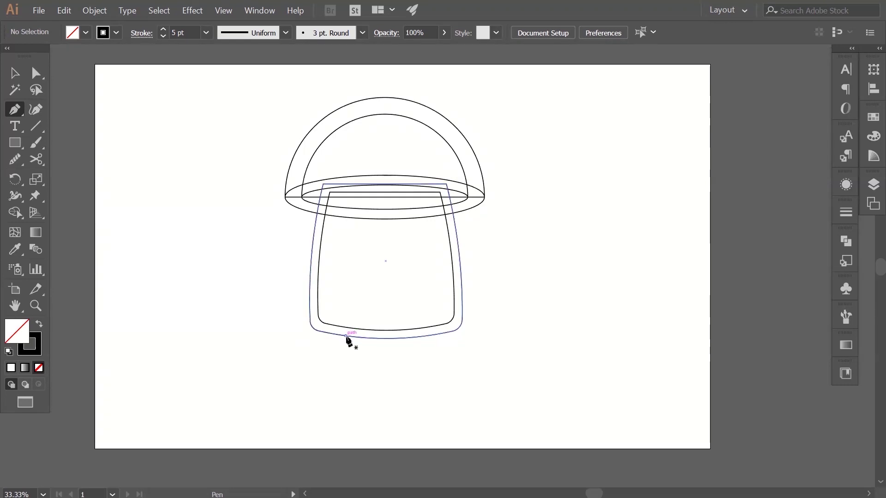
click(345, 336)
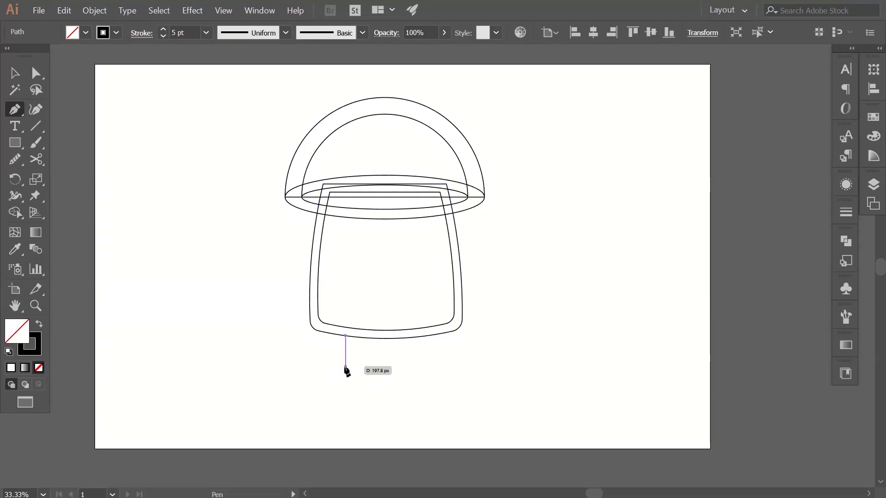
click(343, 366)
ctrl+click(445, 376)
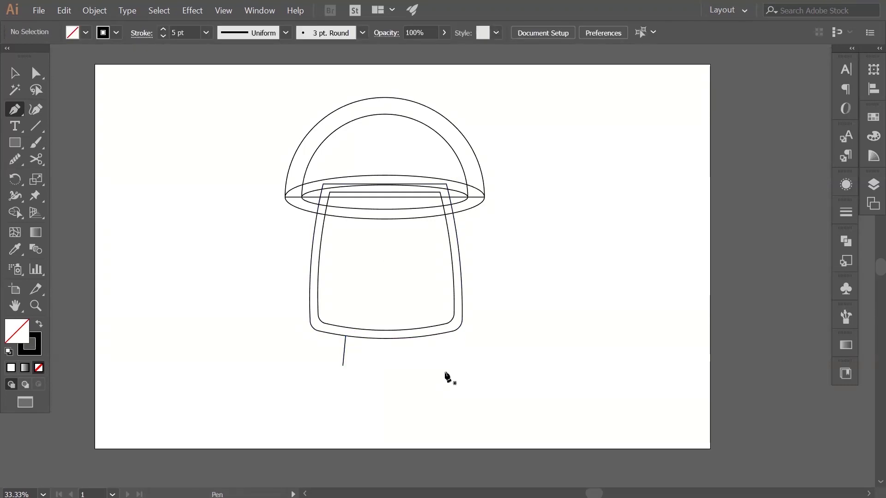
click(426, 337)
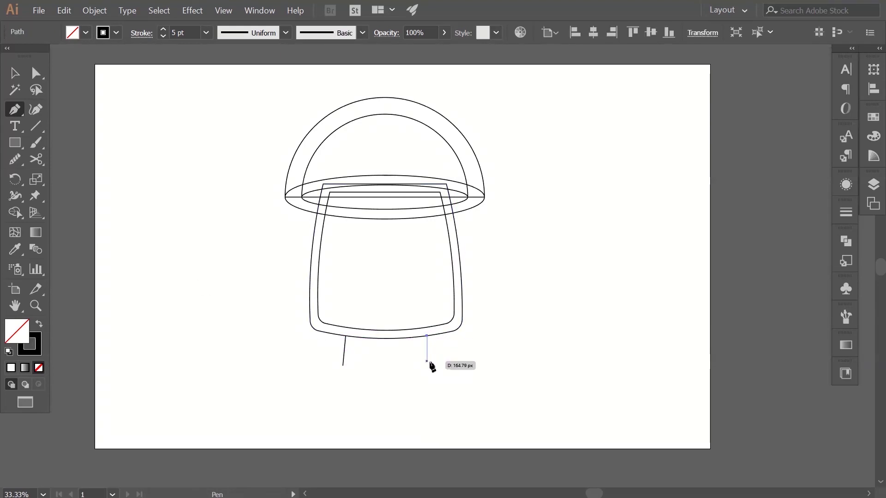
click(431, 363)
ctrl+click(462, 363)
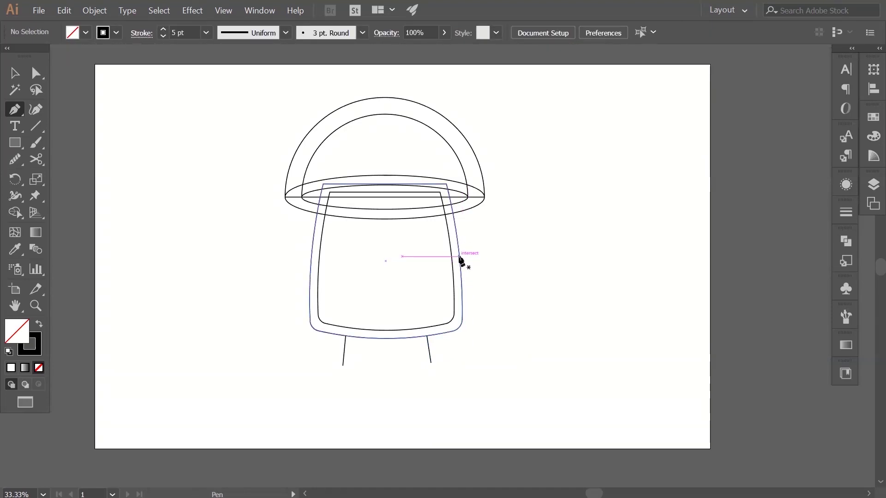
Draw two curved arm lines from the body's sides, the right one bending upward and the left one bending downward.
click(459, 257)
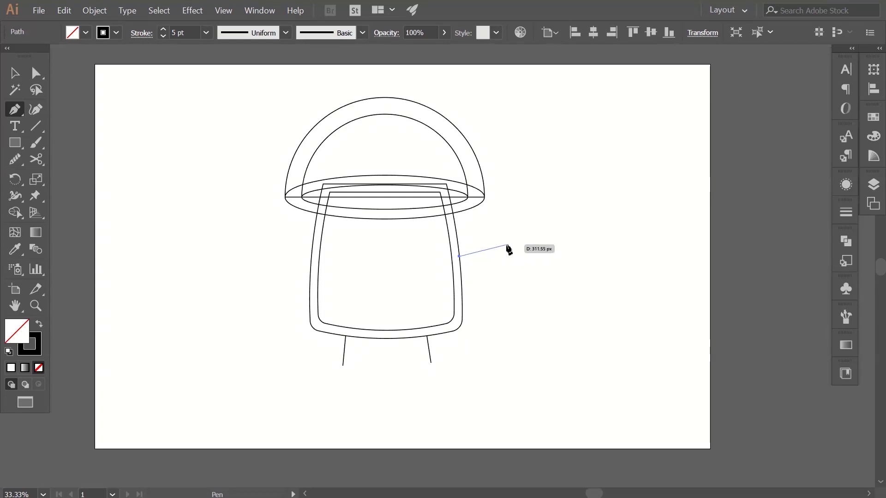
drag(510, 239, 529, 214)
ctrl+click(529, 258)
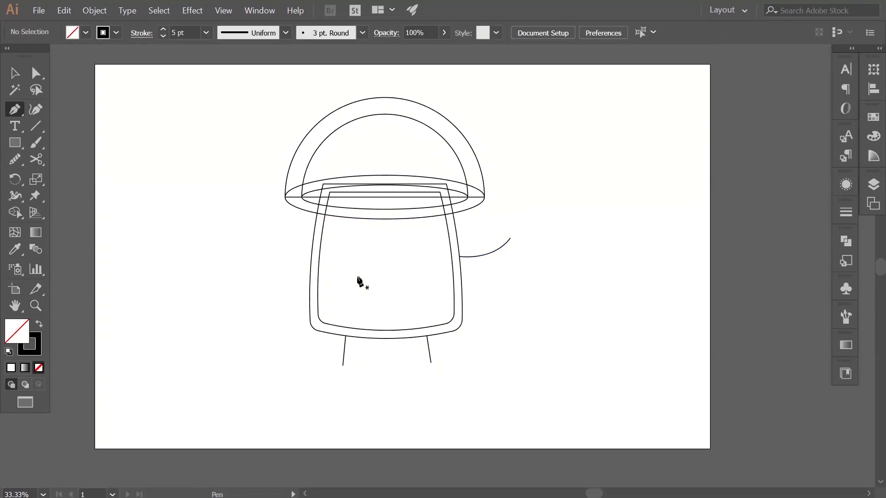
click(309, 257)
drag(264, 289, 261, 303)
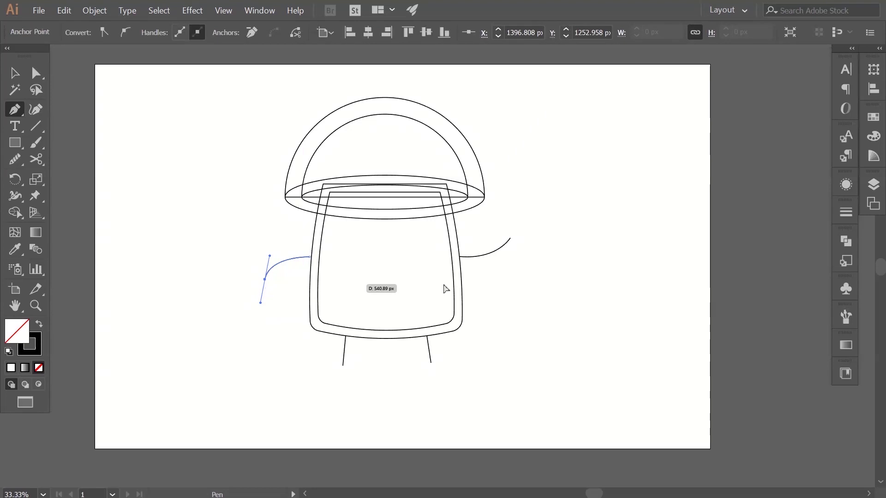
ctrl+click(552, 298)
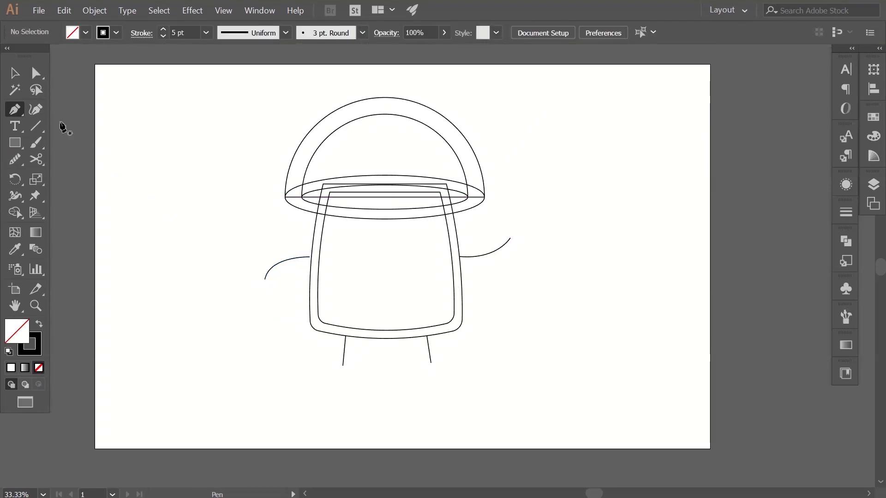
Draw a 75 px circle with the Ellipse tool in the empty area beside the body.
click(14, 73)
drag(15, 143, 52, 177)
click(290, 242)
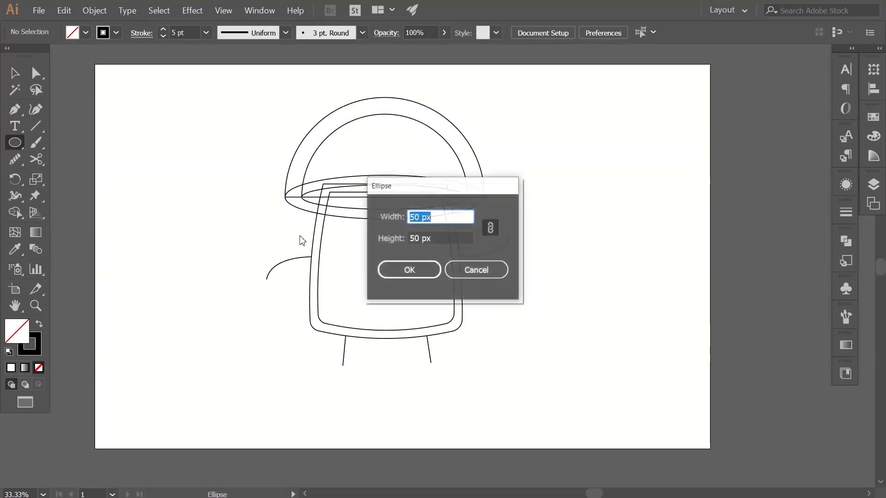
key(Return)
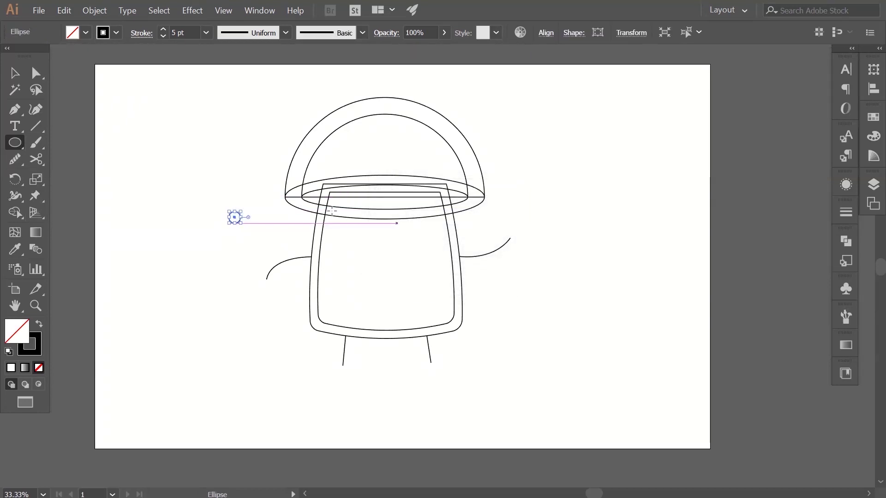
Move the 75 px circle onto the end of the left arm and place a copy on the end of the right arm.
click(19, 81)
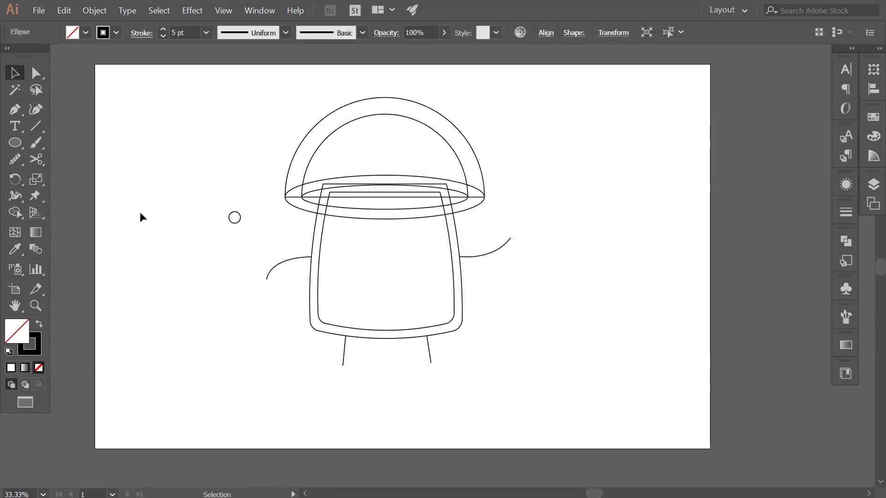
click(229, 228)
drag(238, 222, 270, 289)
click(275, 299)
drag(271, 291, 517, 245)
click(610, 255)
Draw a small curved thumb loop with the Pen tool at the left hand, starting and ending where the arm meets the circle.
key(z)
click(609, 254)
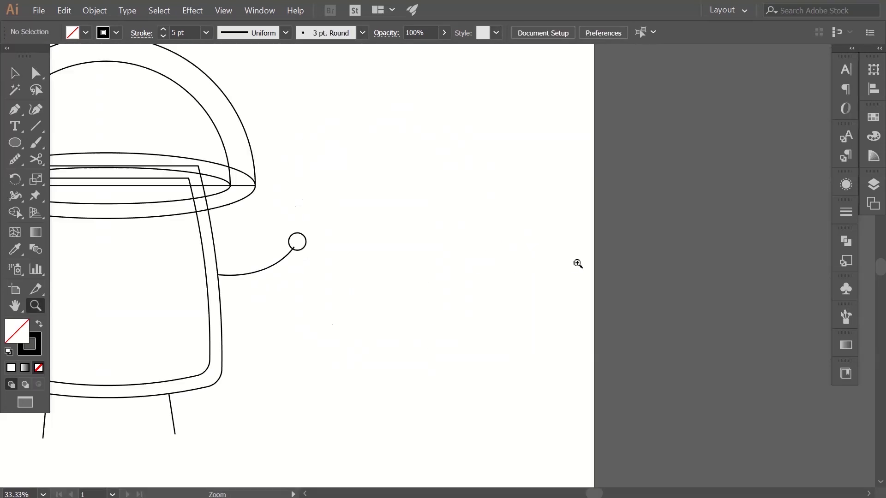
drag(382, 287, 613, 268)
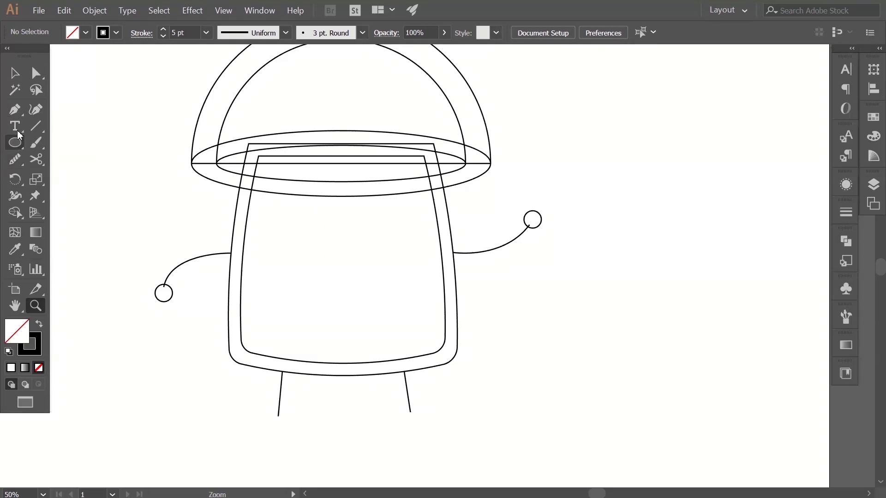
click(15, 110)
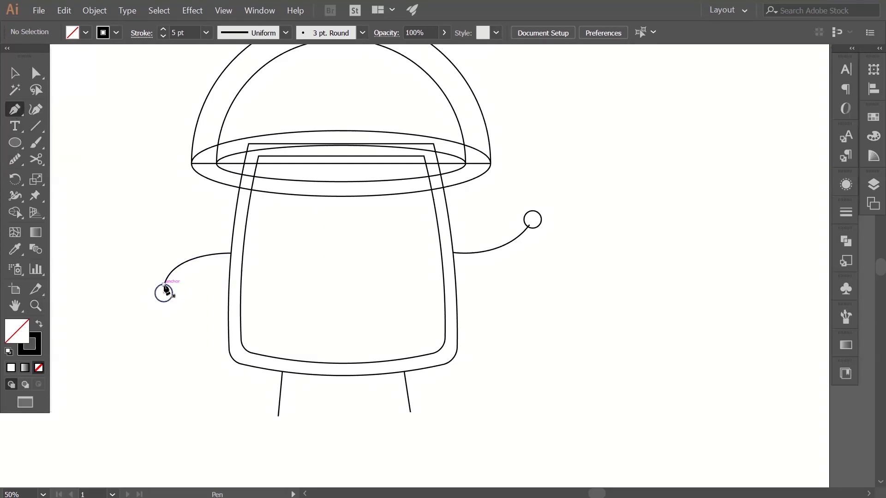
drag(164, 286, 148, 305)
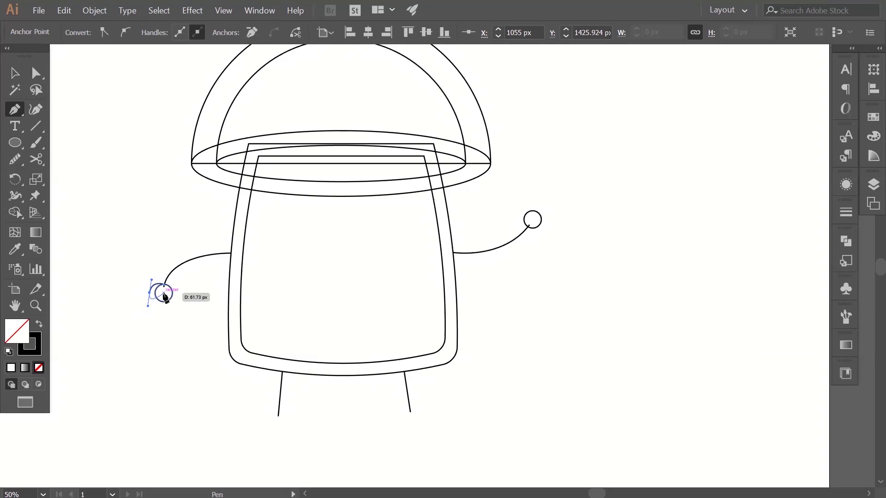
click(165, 288)
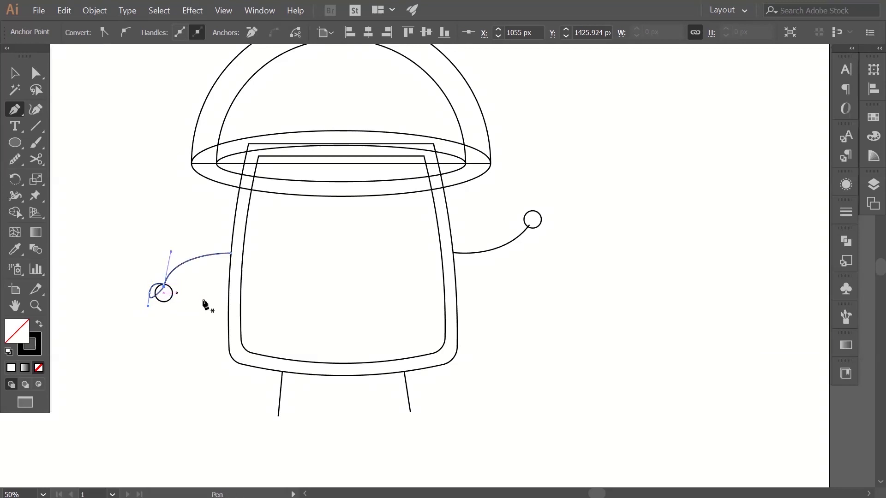
ctrl+click(220, 304)
Draw a matching small thumb loop pointing upward on the right hand, starting and ending at the arm's end.
drag(345, 290, 313, 294)
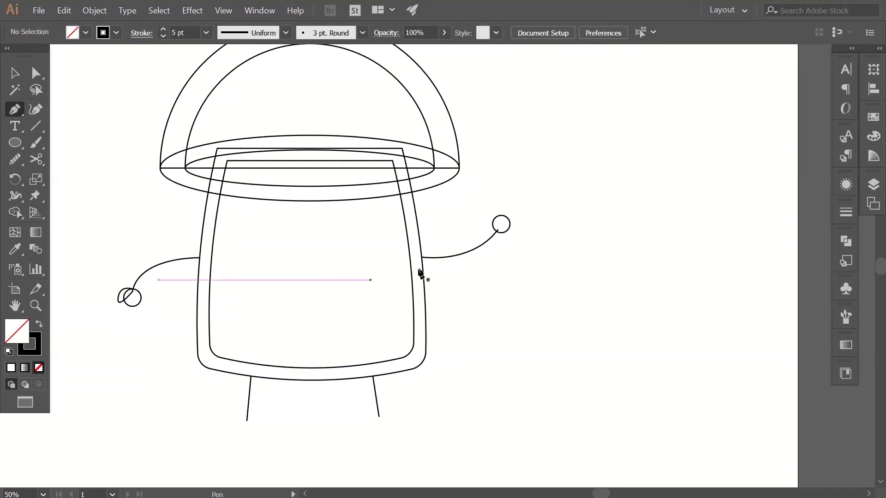
ctrl+click(497, 233)
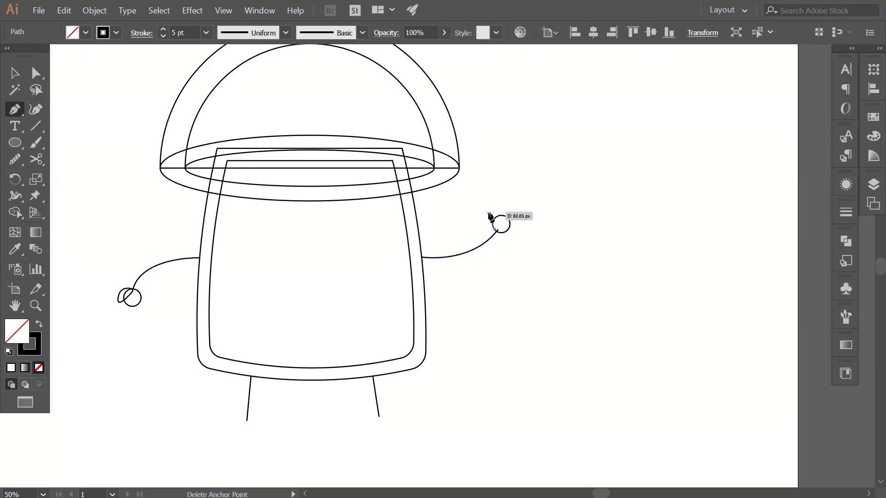
drag(505, 200, 504, 199)
drag(500, 234, 472, 265)
click(14, 73)
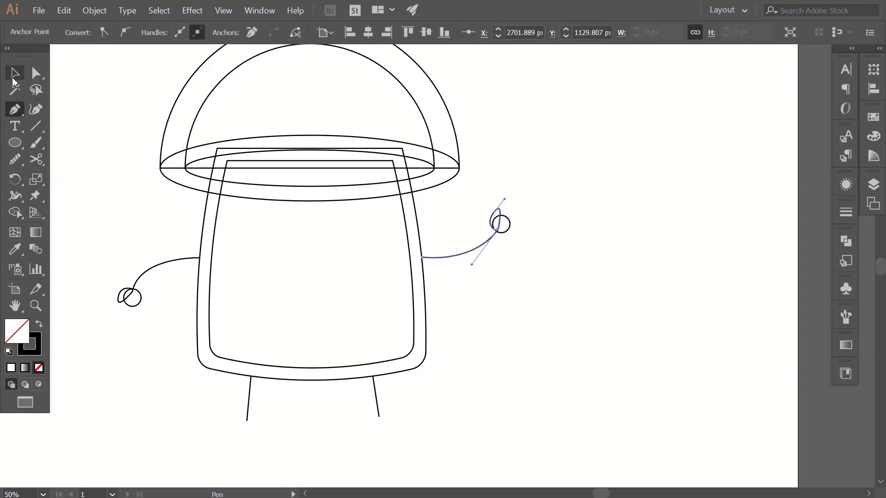
click(457, 372)
mouse_move(470, 371)
mouse_down()
mouse_move(498, 350)
mouse_move(512, 309)
mouse_up()
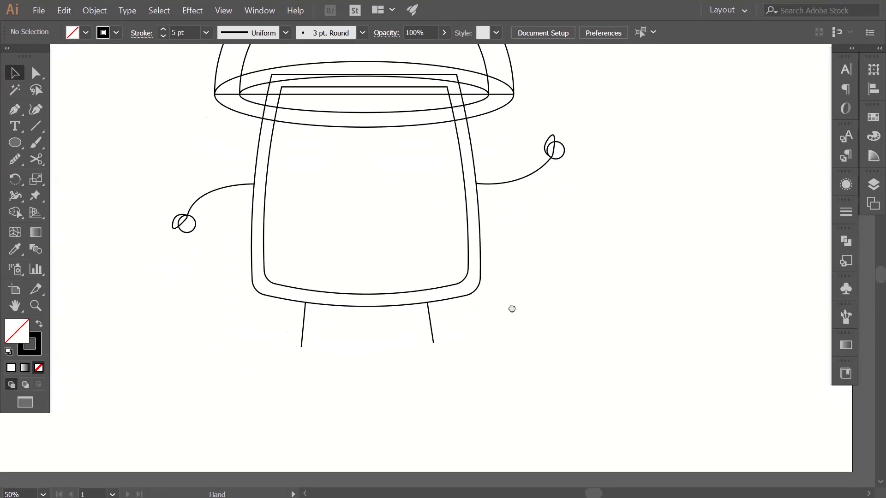
click(14, 110)
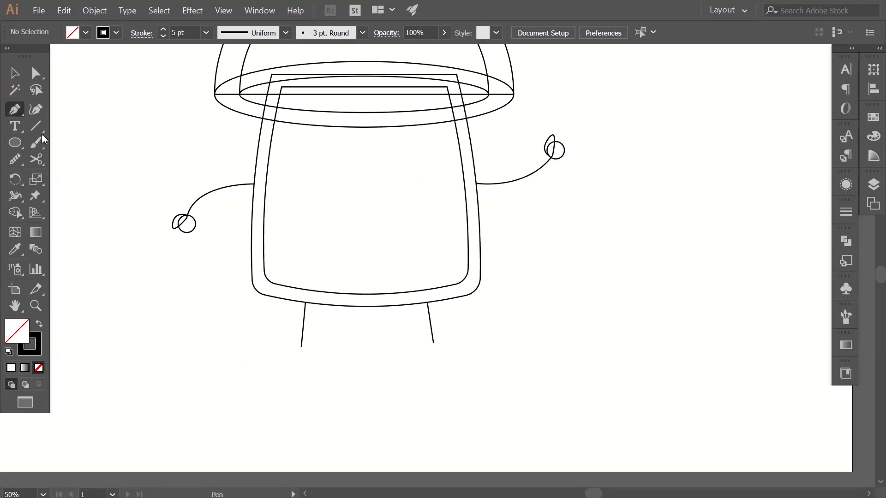
click(301, 346)
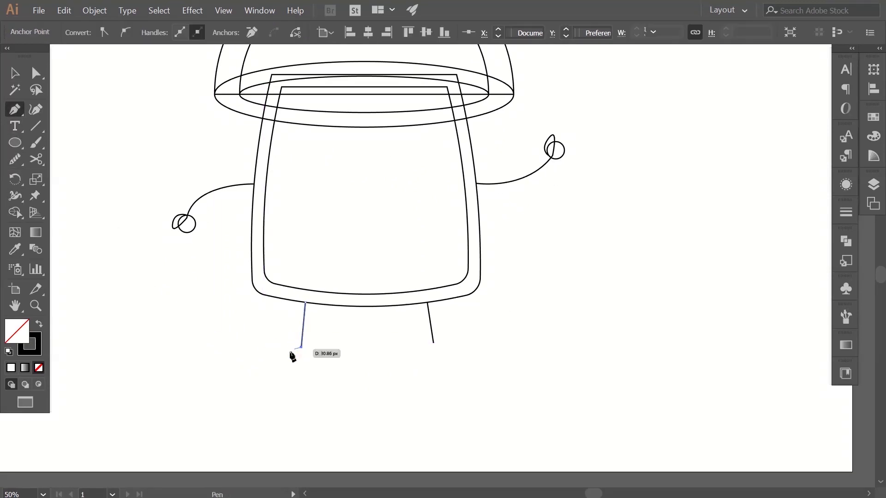
key(ctrl+z)
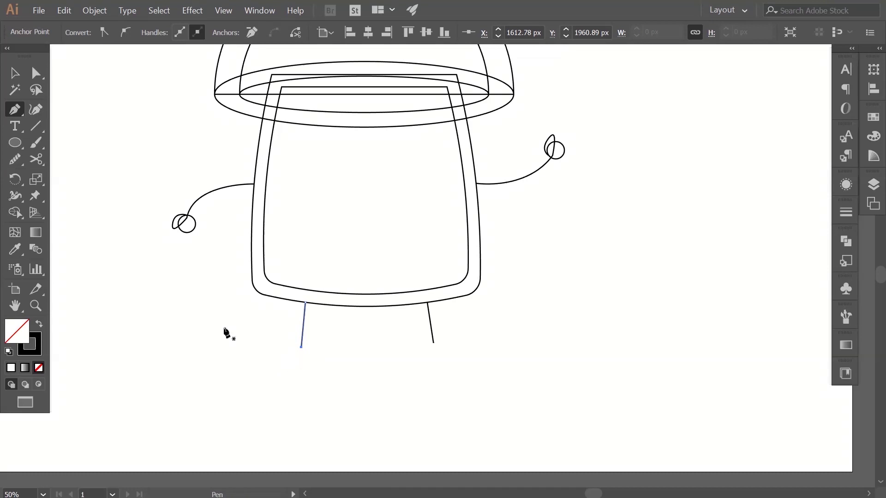
key(ctrl+z)
Draw a closed teardrop foot about 88 by 66 px with the Pen tool and attach its tip to the left leg's lower end.
click(296, 357)
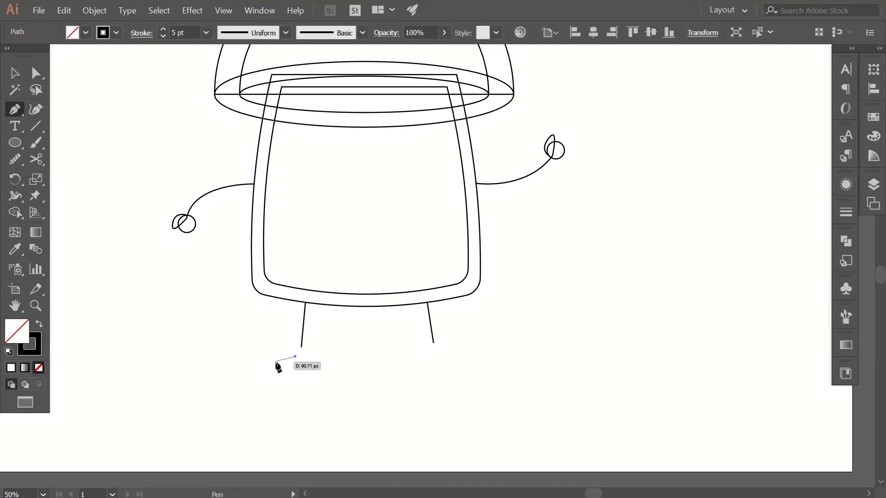
drag(279, 378, 277, 379)
click(296, 358)
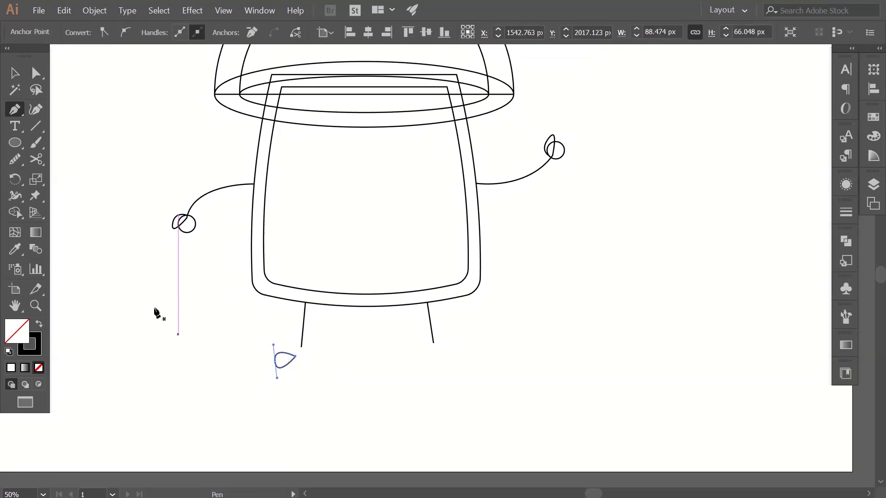
click(15, 74)
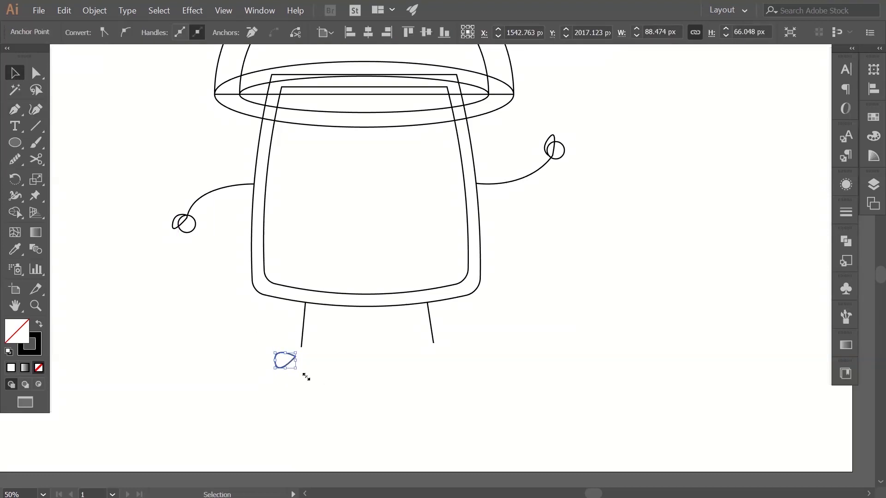
click(284, 366)
drag(290, 365, 296, 354)
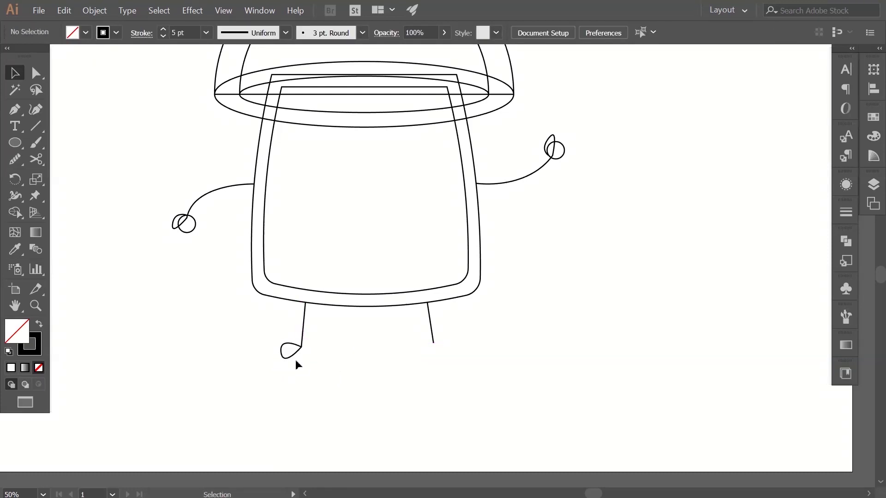
Copy the teardrop foot to the right leg's lower end, turned so it points outward.
click(292, 355)
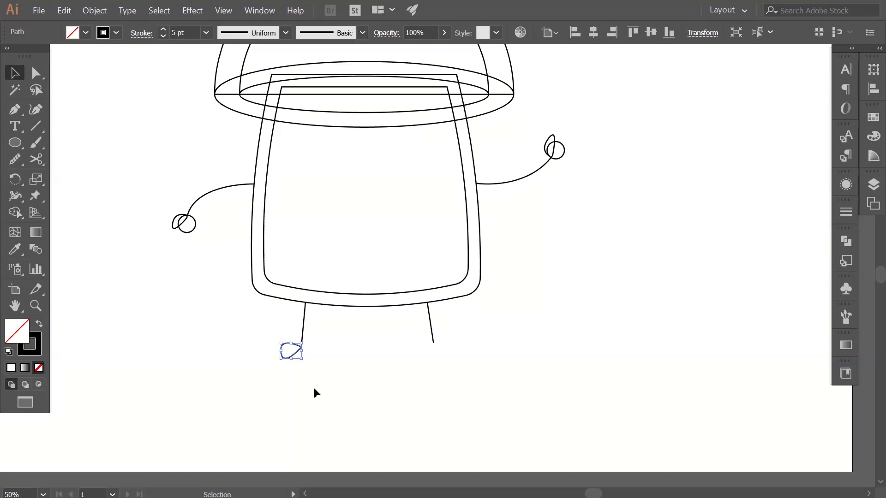
click(314, 388)
drag(288, 360, 459, 358)
click(500, 348)
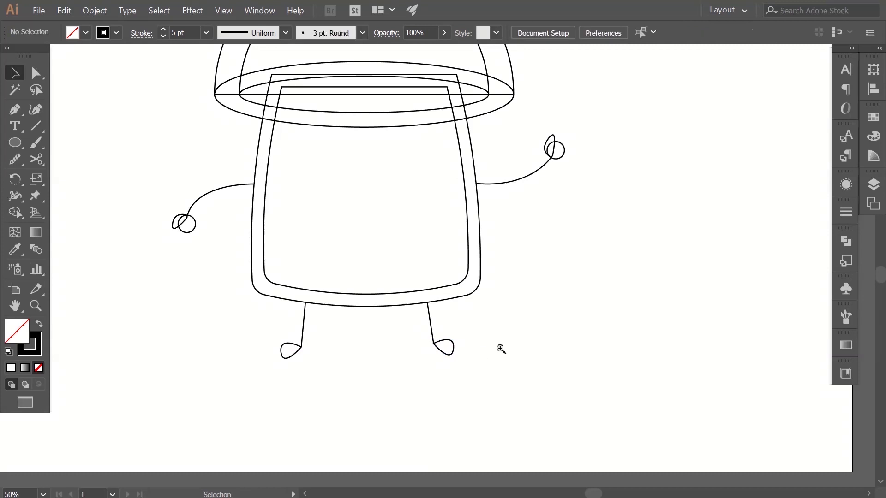
Draw a 100 px circle for an eye in the upper-left part of the body with the Ellipse tool.
key(z)
alt+click(511, 313)
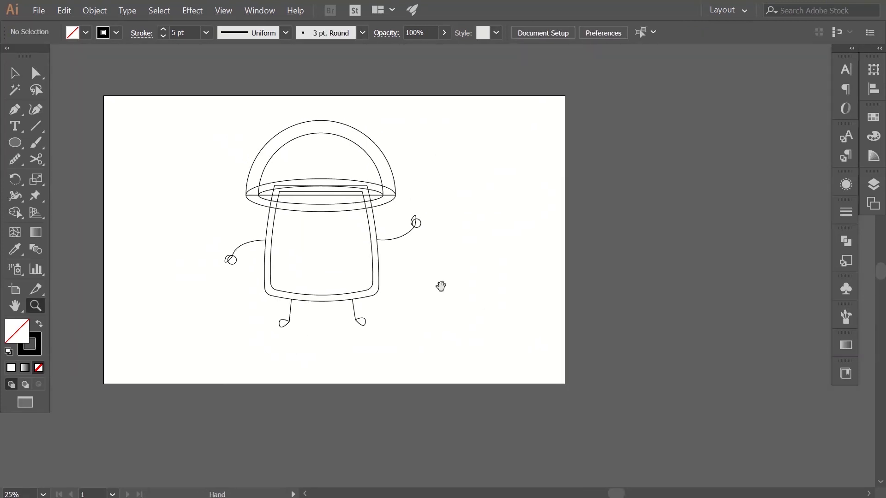
click(420, 266)
click(416, 292)
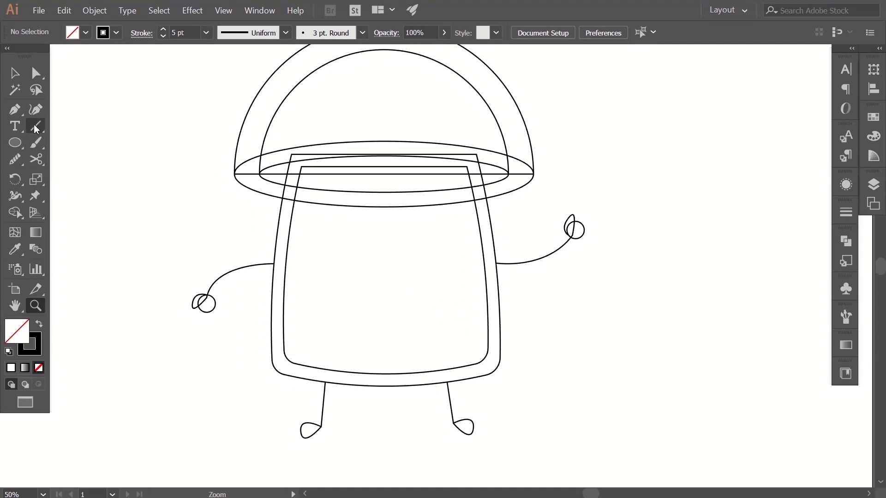
click(15, 142)
click(321, 242)
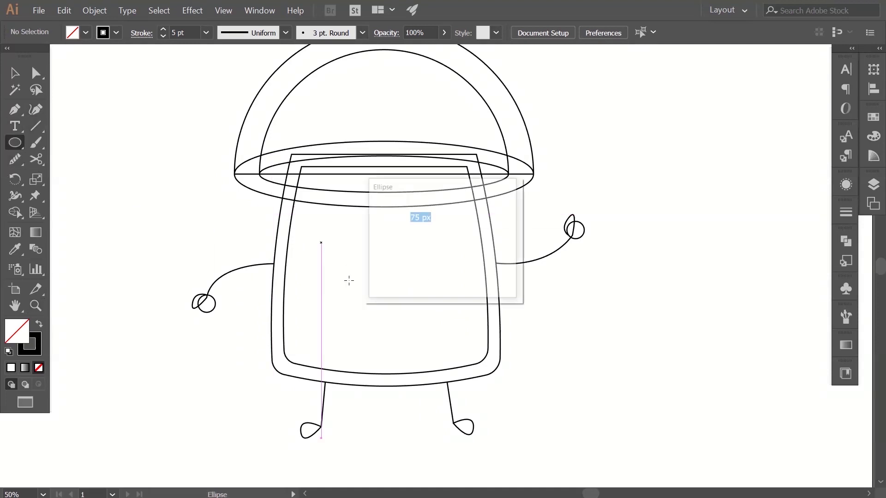
text(100)
key(Return)
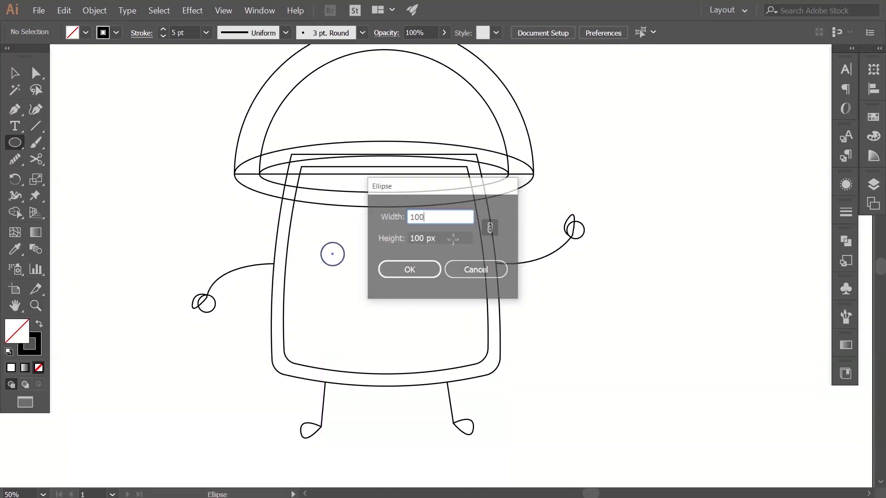
Move the eye circle up beneath the rim and place a level copy on the right side of the face.
click(14, 73)
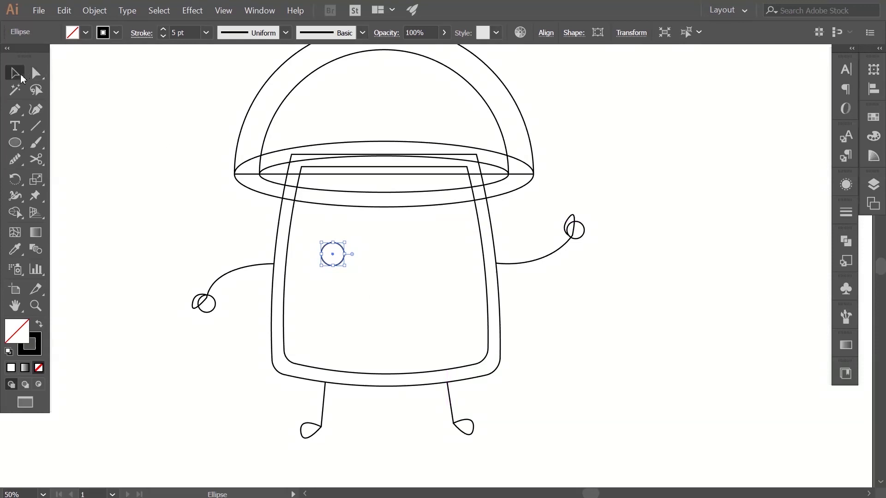
drag(341, 266, 436, 251)
click(391, 264)
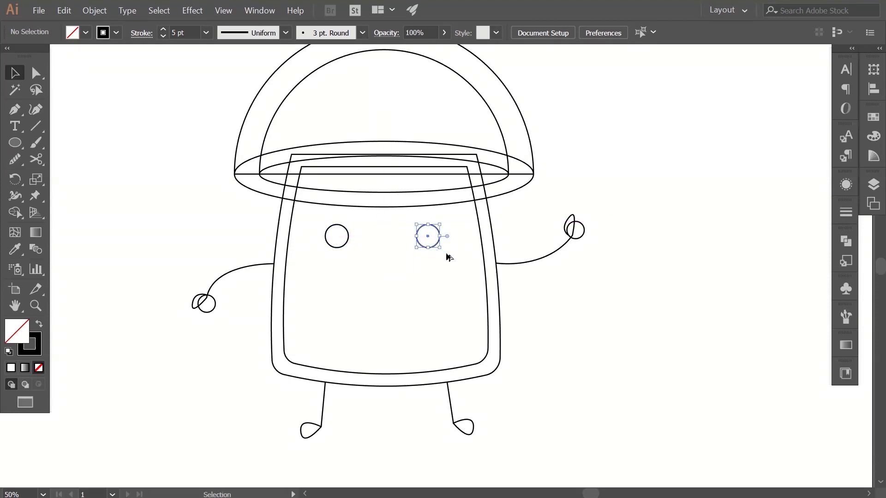
click(526, 229)
Draw a 40 px pupil circle, place it in the lower part of the left eye and copy it into the right eye.
click(15, 143)
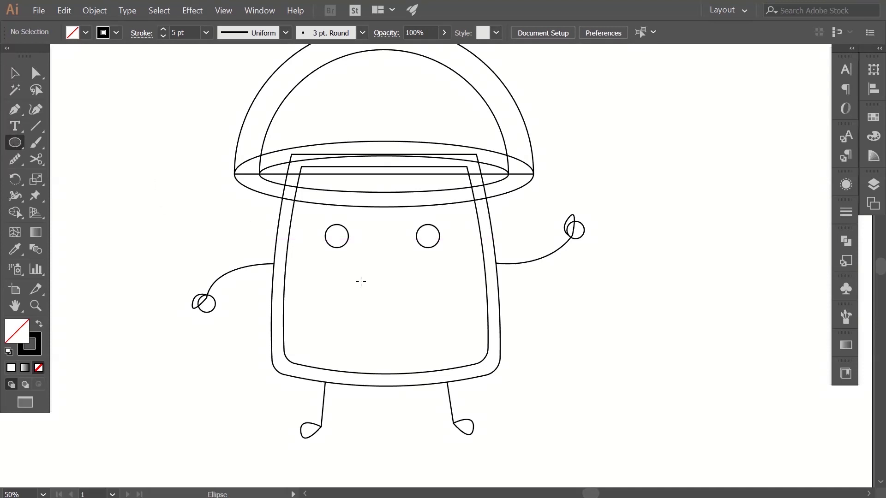
click(374, 282)
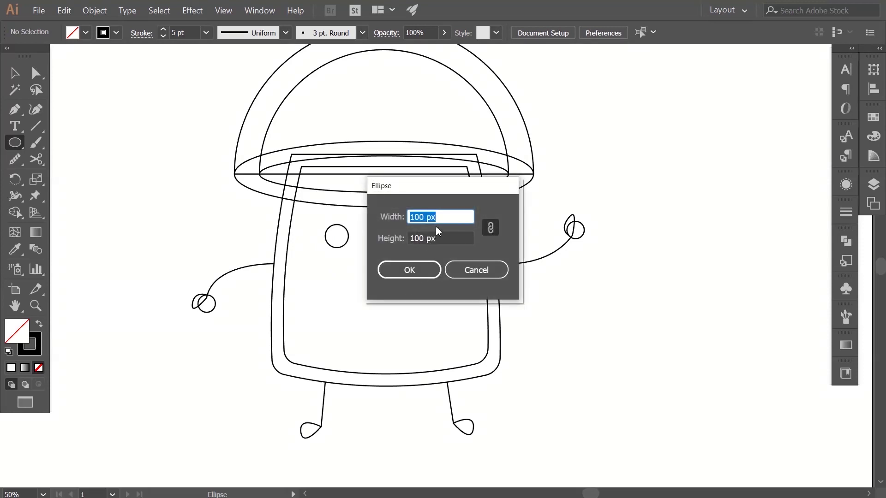
text(40)
key(Return)
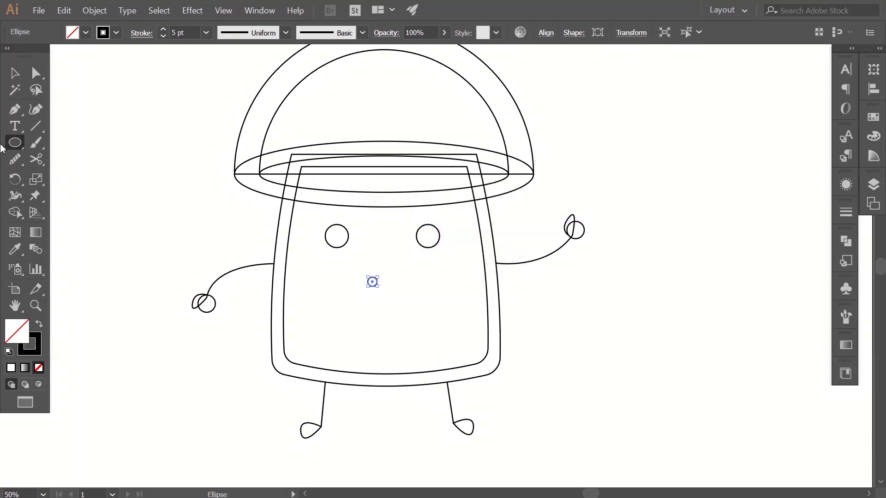
click(16, 72)
click(353, 283)
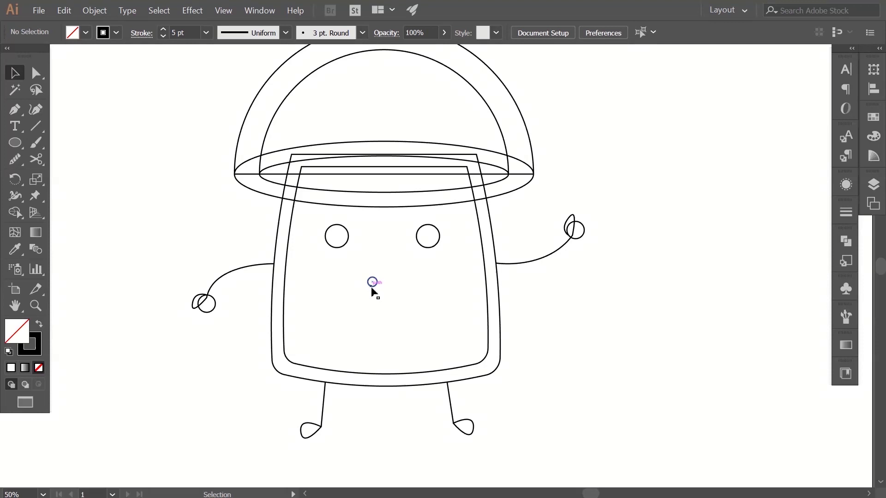
drag(369, 283, 434, 249)
click(221, 323)
Draw a circle the same size as the eyes, centred on the face below and between them.
drag(306, 341, 322, 331)
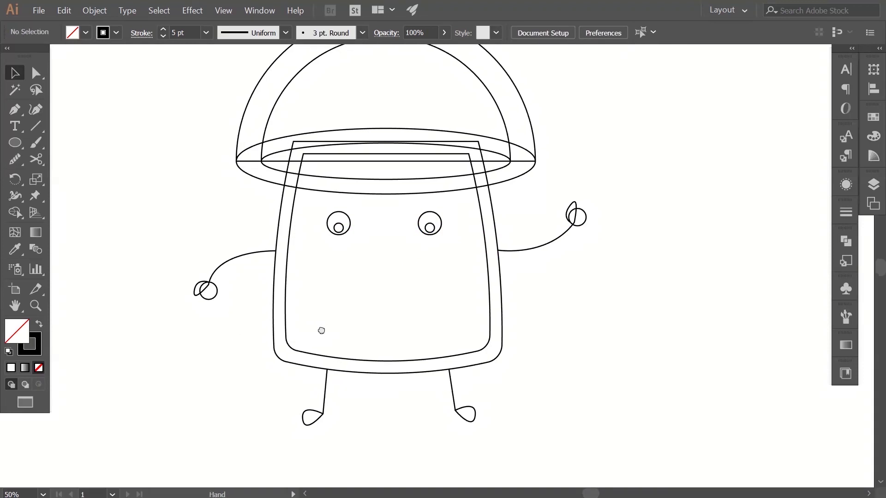
click(23, 145)
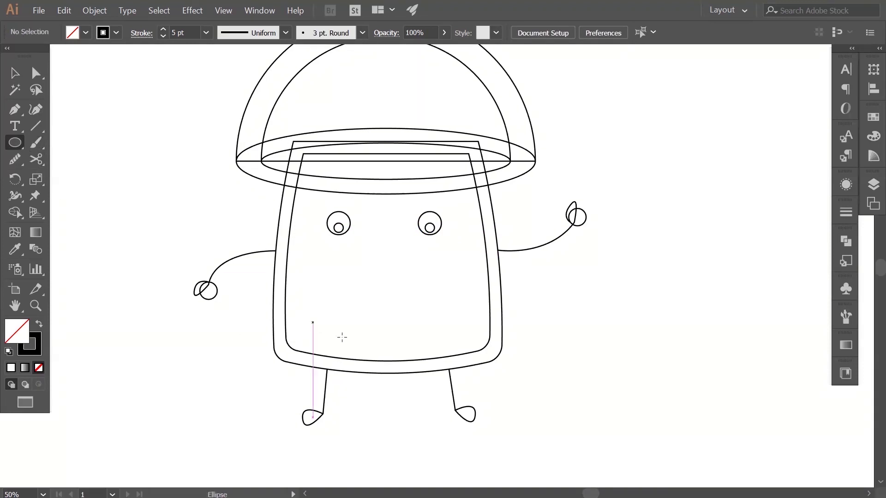
click(386, 286)
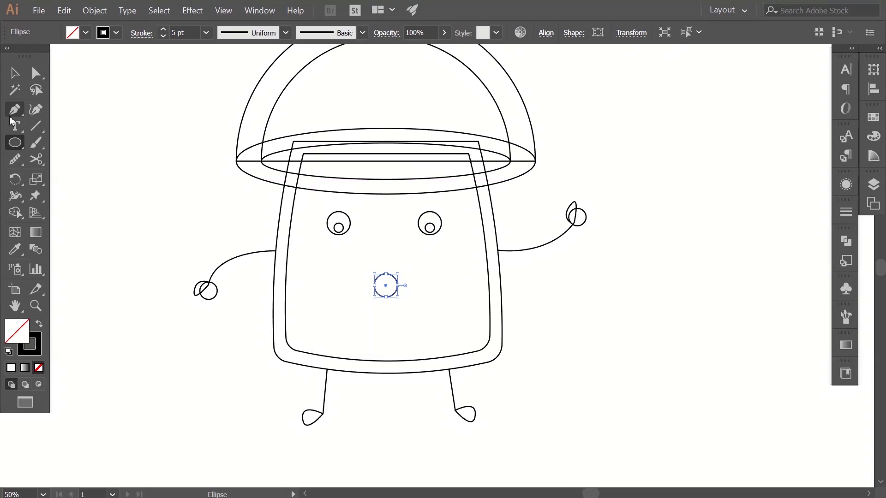
click(14, 73)
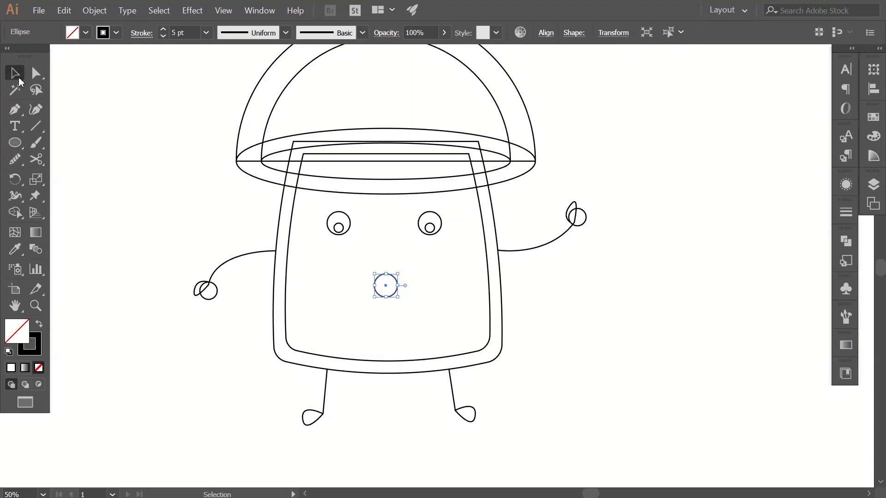
Enlarge the mouth circle slightly about its centre and move it up a little on the face.
click(396, 307)
click(395, 295)
drag(403, 303, 406, 306)
click(422, 312)
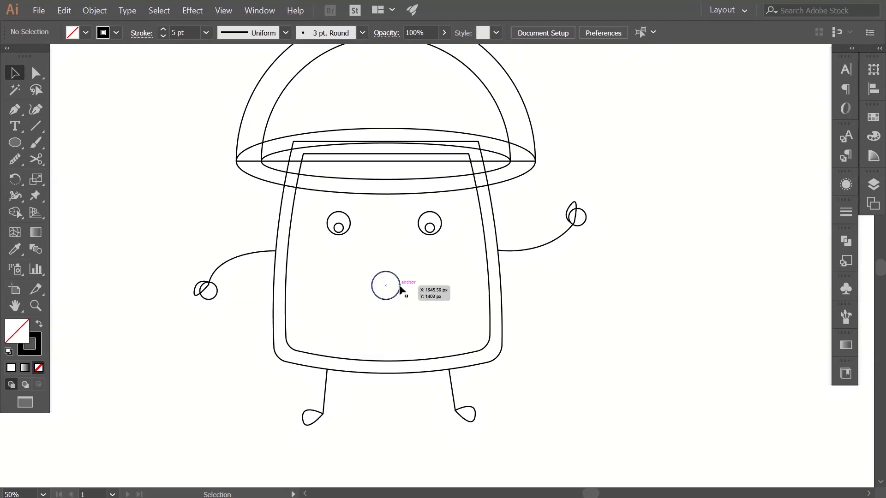
click(401, 287)
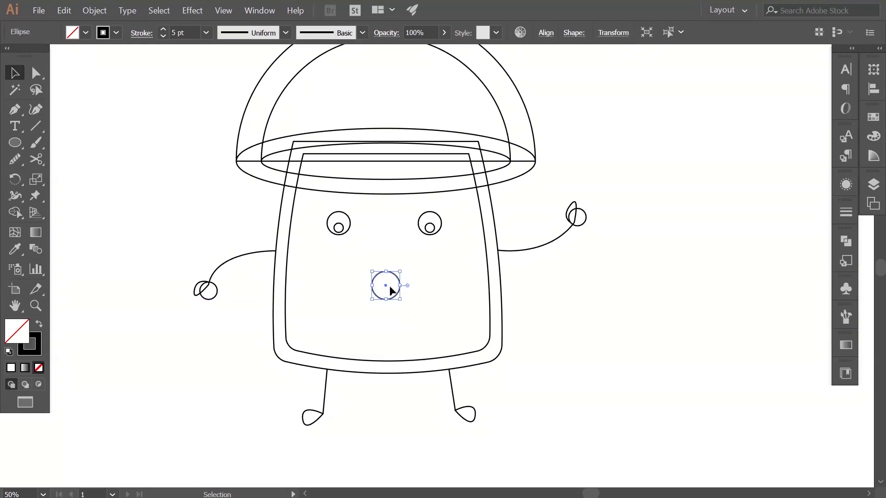
drag(396, 279, 395, 272)
click(431, 282)
click(399, 283)
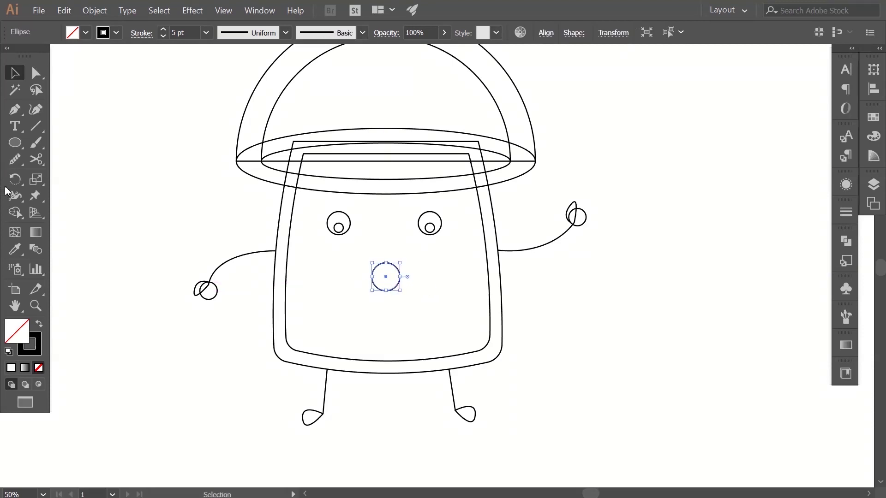
Draw a wide rectangle over the upper half of the mouth circle with the Rectangle tool.
click(14, 147)
drag(14, 152, 74, 143)
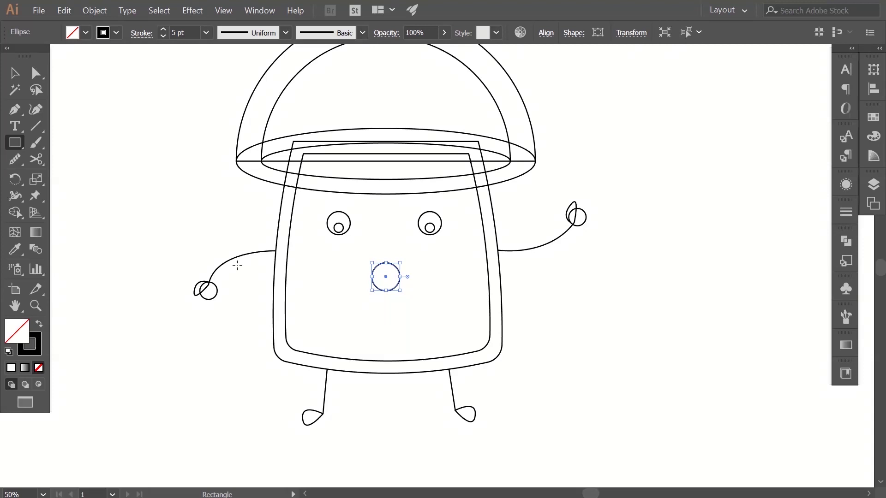
drag(353, 257, 425, 277)
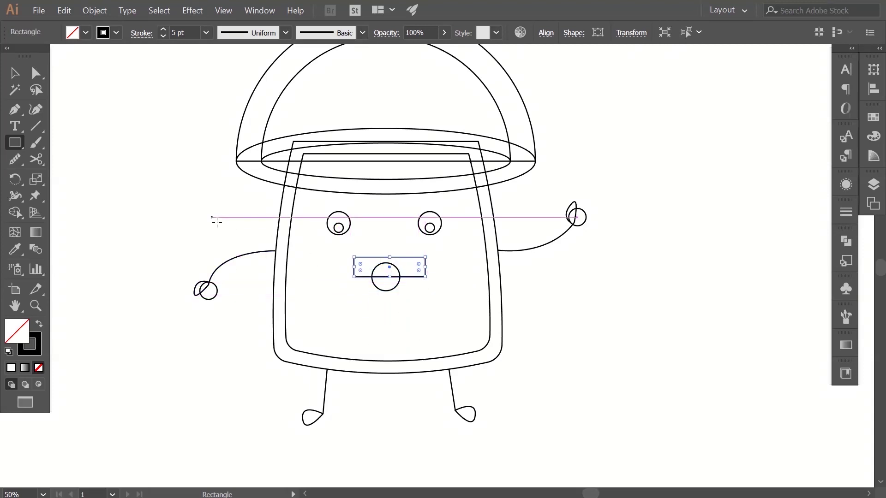
Subtract the rectangle from the mouth circle with Pathfinder Minus Front to leave the lower half-circle as the mouth.
click(15, 73)
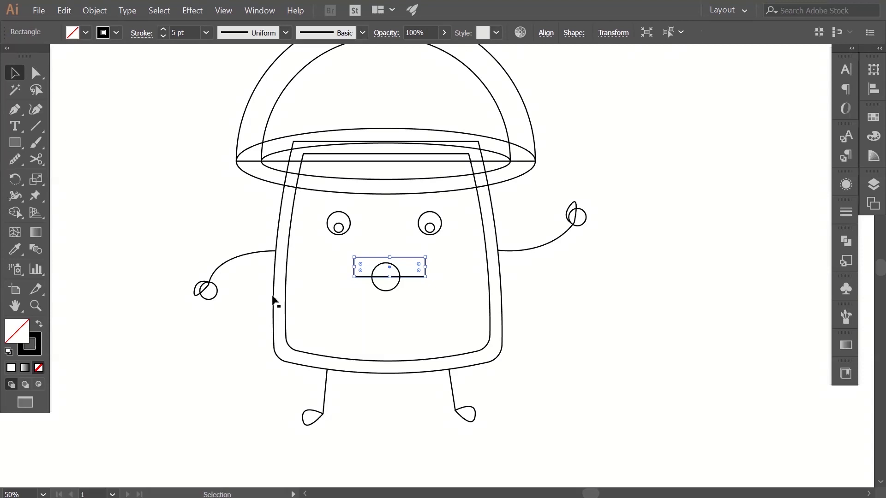
shift+click(395, 291)
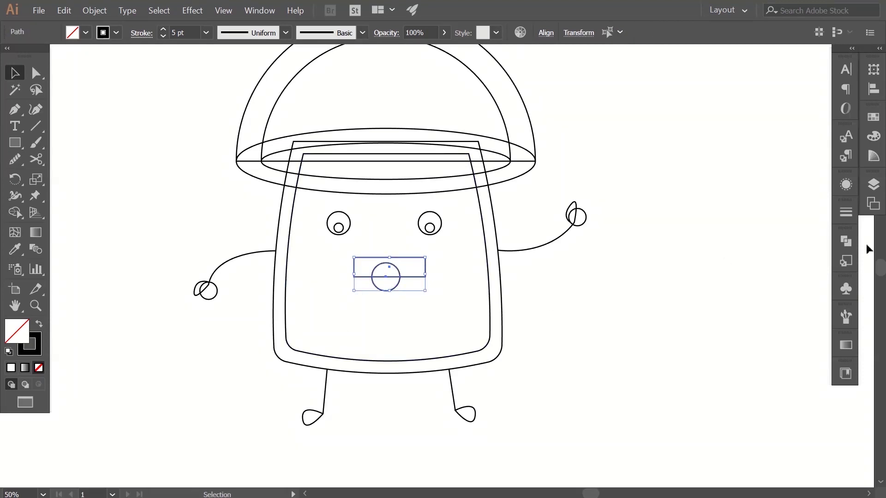
click(848, 241)
click(710, 269)
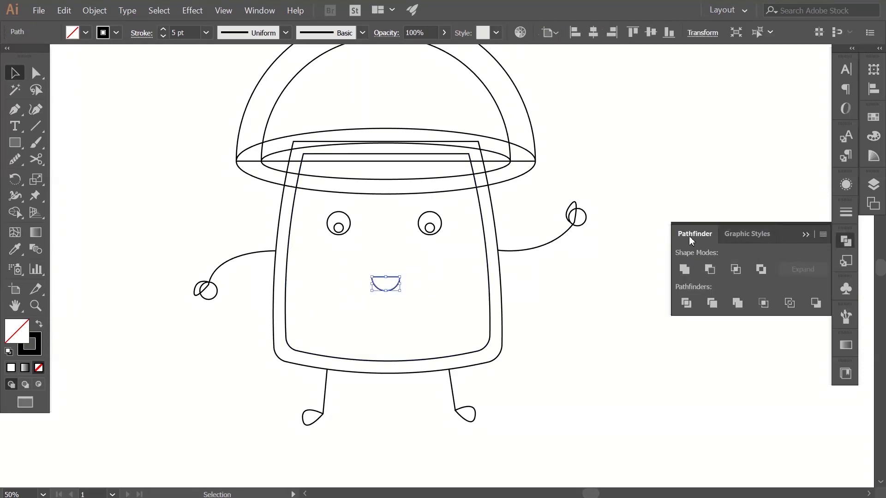
click(649, 239)
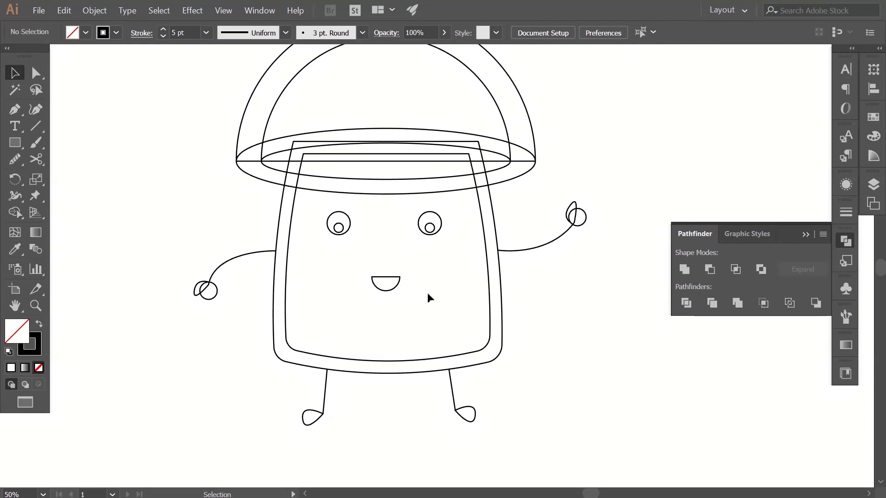
click(394, 287)
click(660, 236)
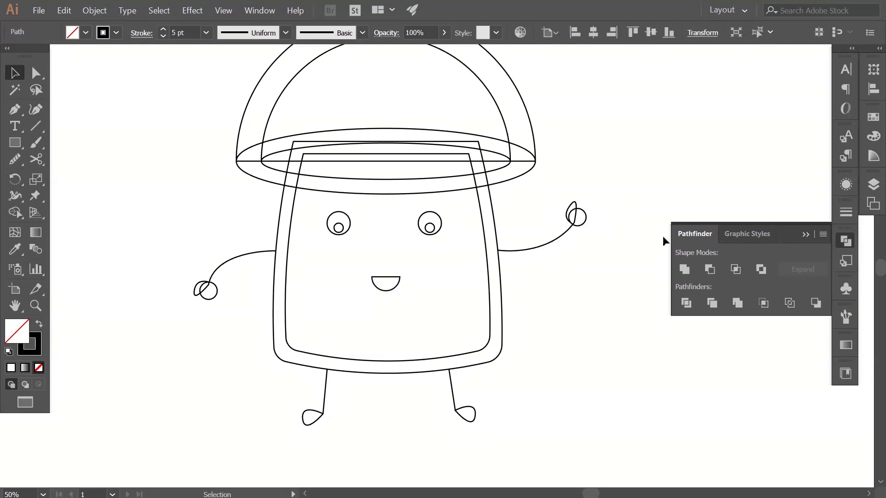
click(839, 240)
Draw a rounded-corner teeth outline with the Pen tool, hanging from the mouth's straight upper edge.
key(z)
click(477, 282)
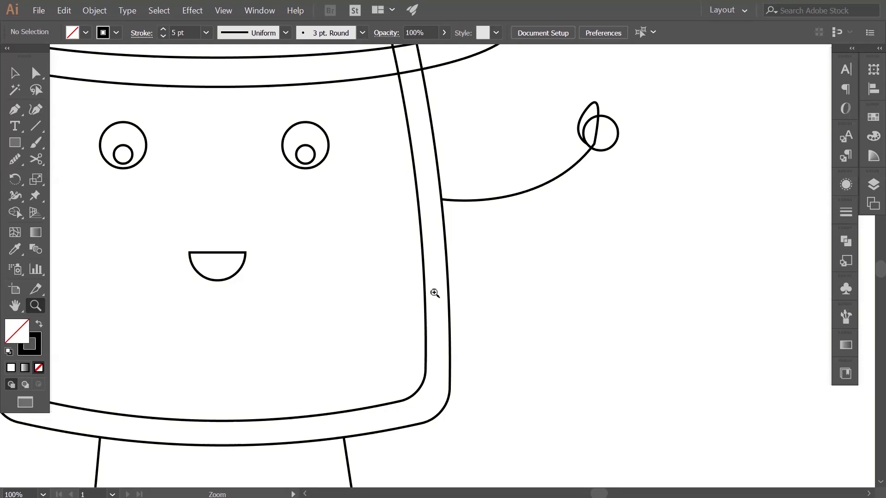
drag(313, 282, 475, 281)
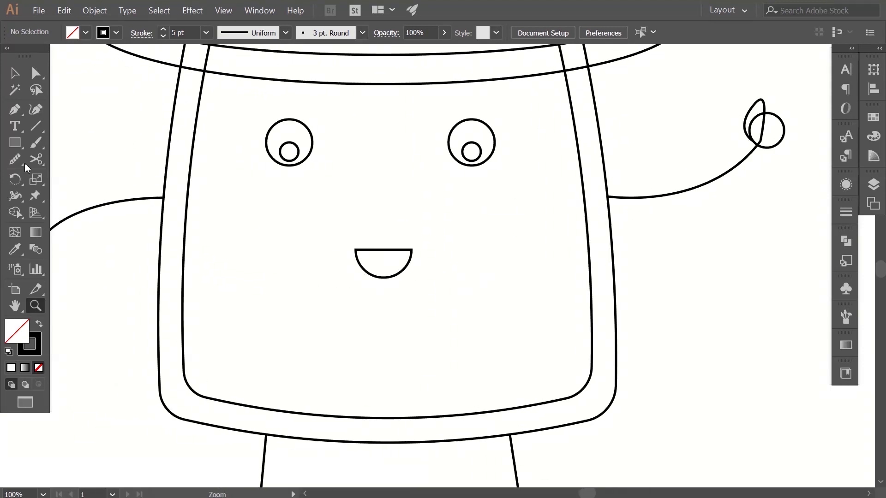
click(10, 112)
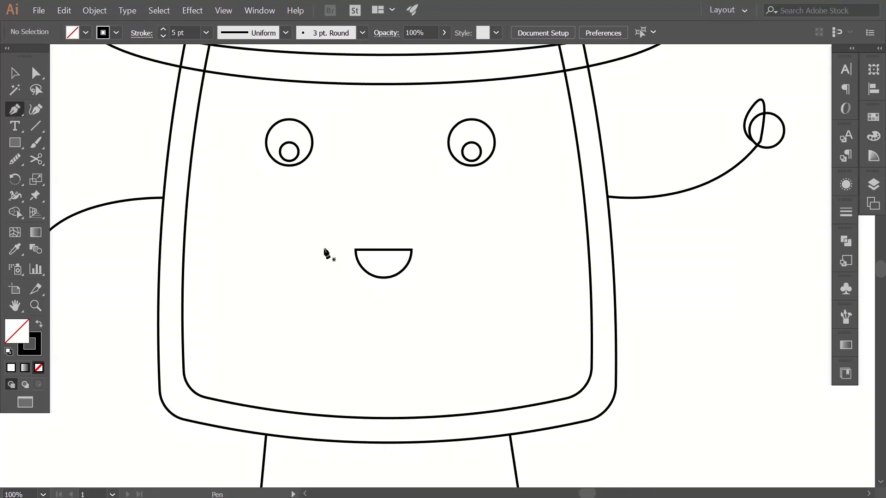
click(365, 250)
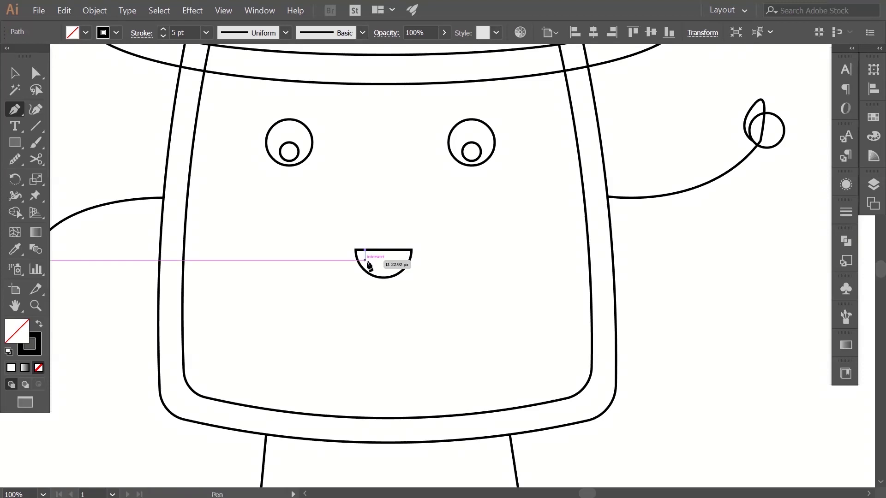
drag(368, 260, 372, 261)
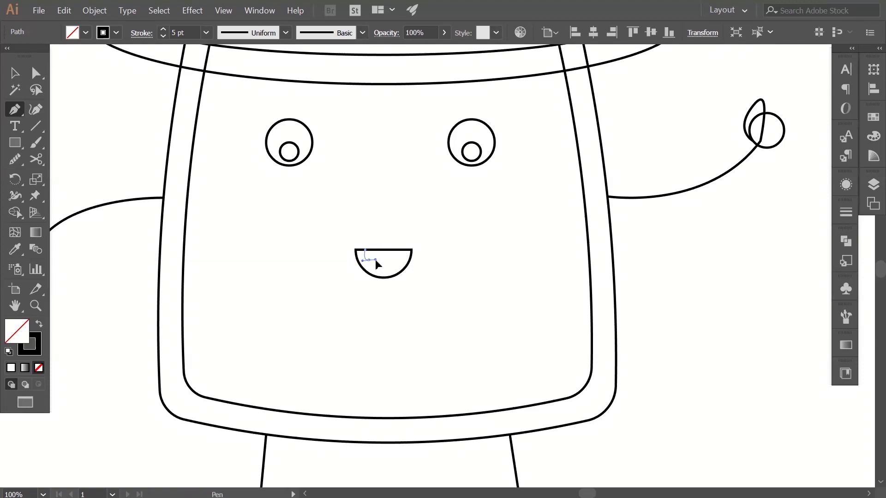
drag(375, 261, 401, 262)
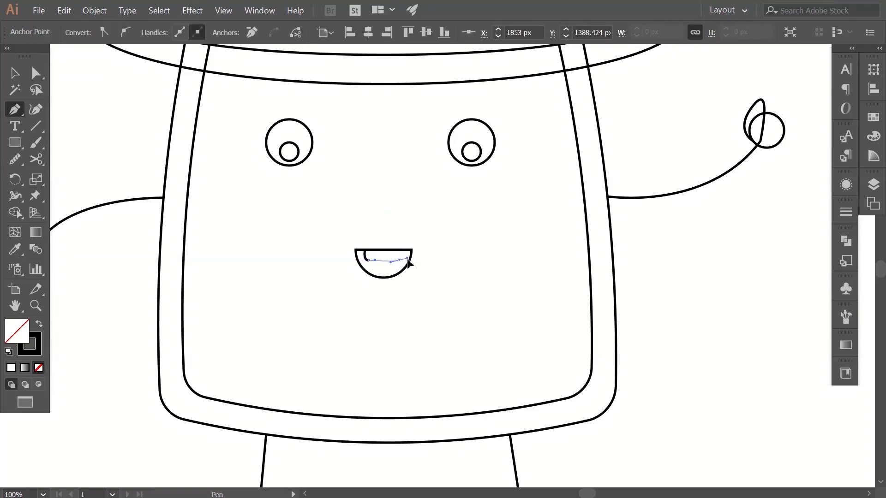
drag(414, 259, 397, 262)
click(401, 261)
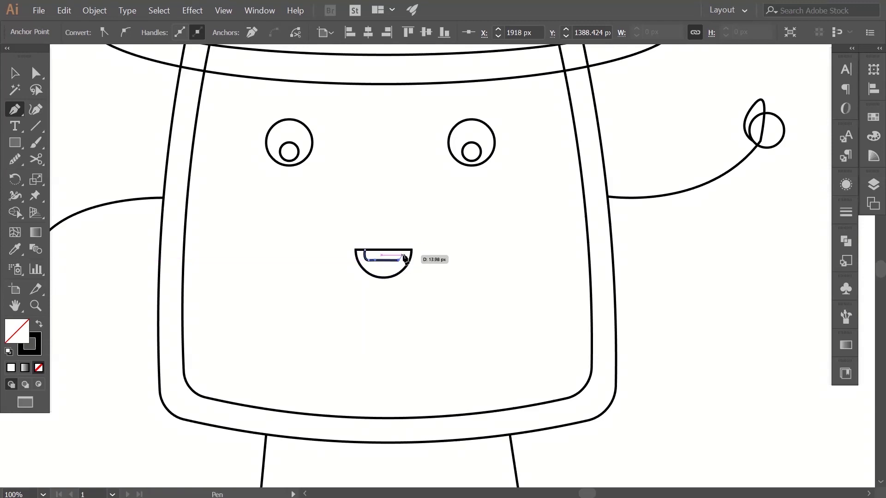
drag(402, 251, 401, 241)
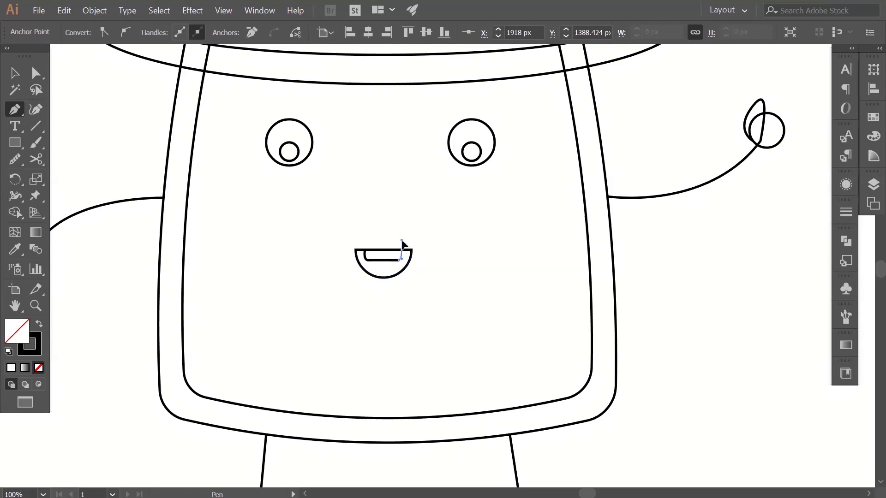
drag(401, 240, 401, 238)
key(v)
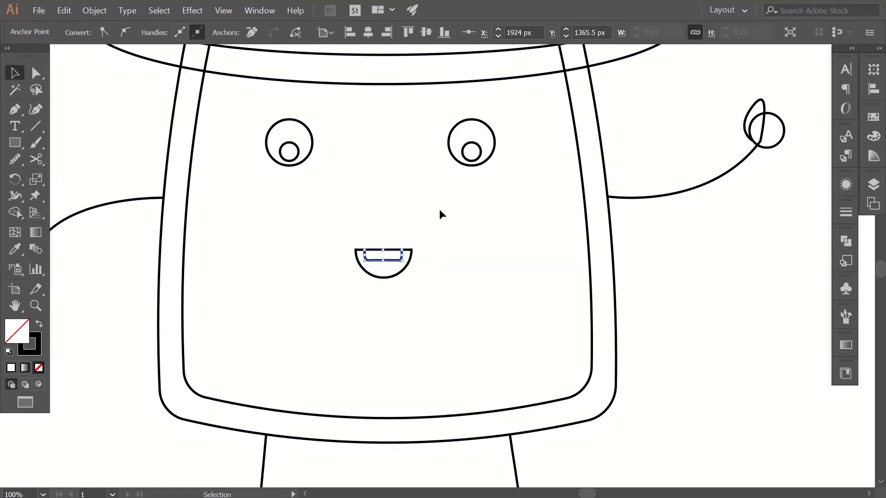
click(451, 215)
click(400, 258)
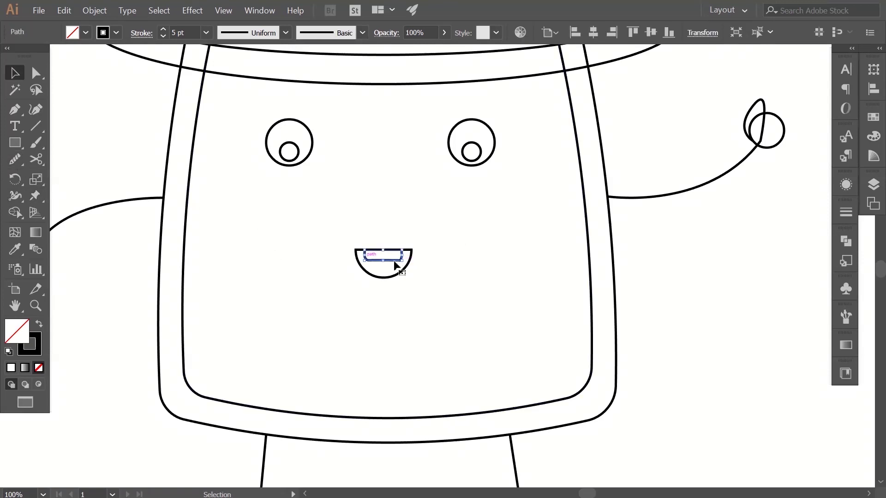
Draw a two-humped tongue line across the lower part of the mouth with the Pen tool.
drag(416, 269, 408, 254)
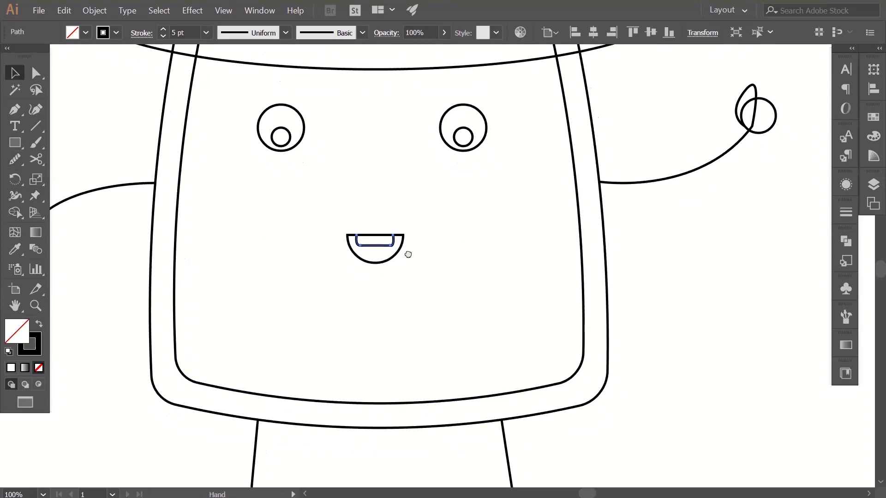
click(17, 114)
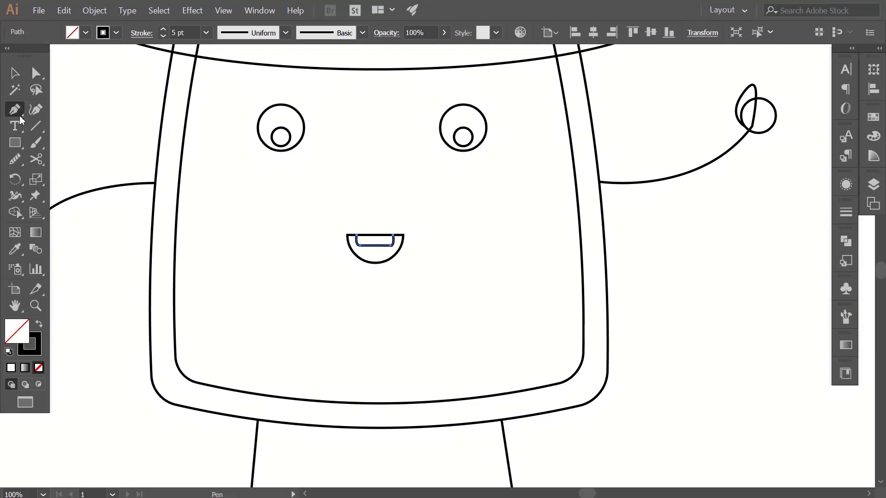
click(358, 257)
drag(373, 253, 379, 257)
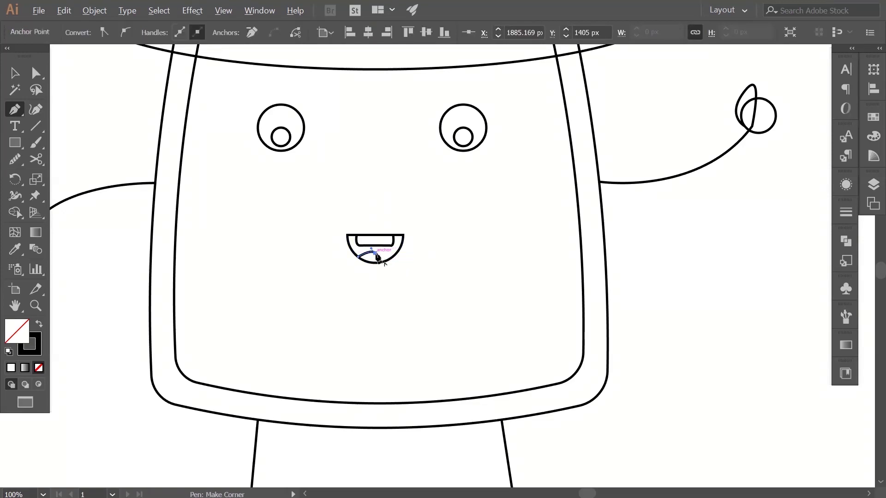
drag(393, 254, 401, 263)
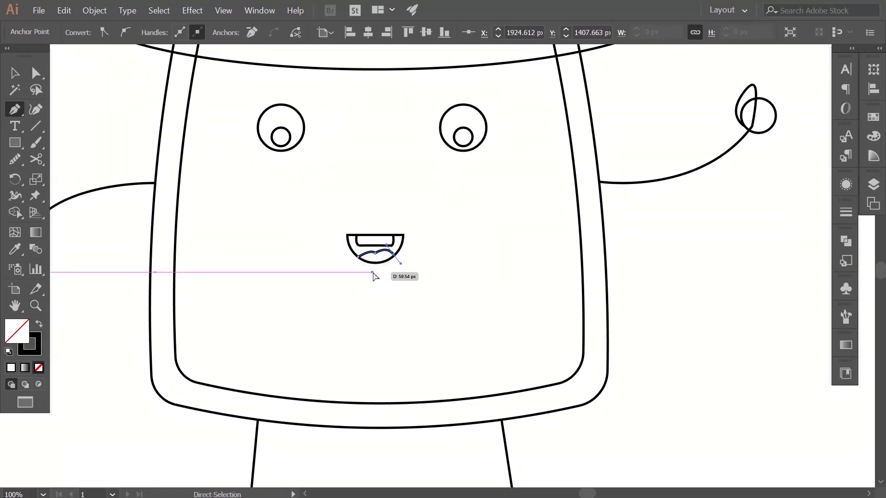
click(15, 75)
click(451, 277)
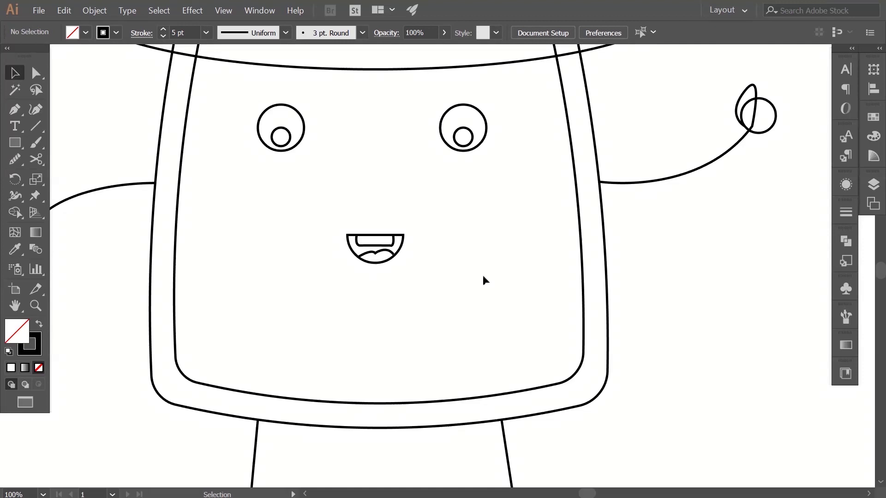
Select the whole character and merge the hat rim's left and back segments into one region with Shape Builder.
key(z)
alt+click(478, 249)
alt+click(477, 249)
alt+click(476, 248)
key(space)
drag(412, 270, 449, 261)
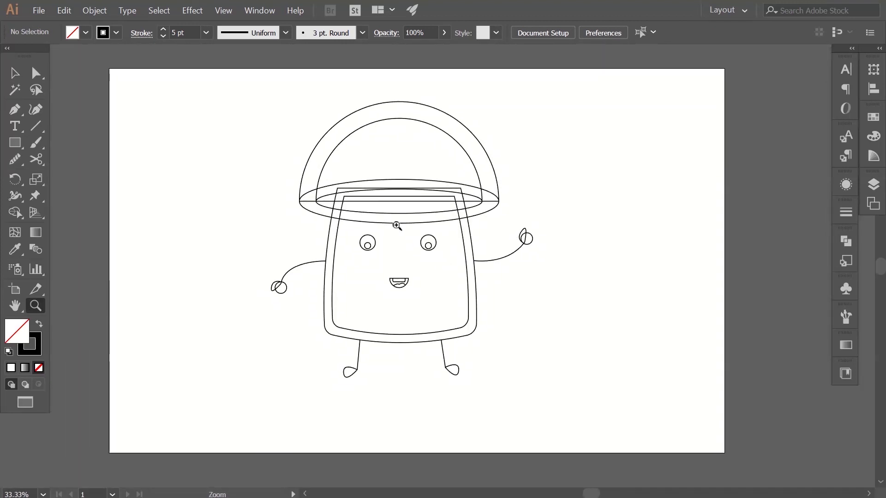
key(v)
drag(214, 129, 598, 453)
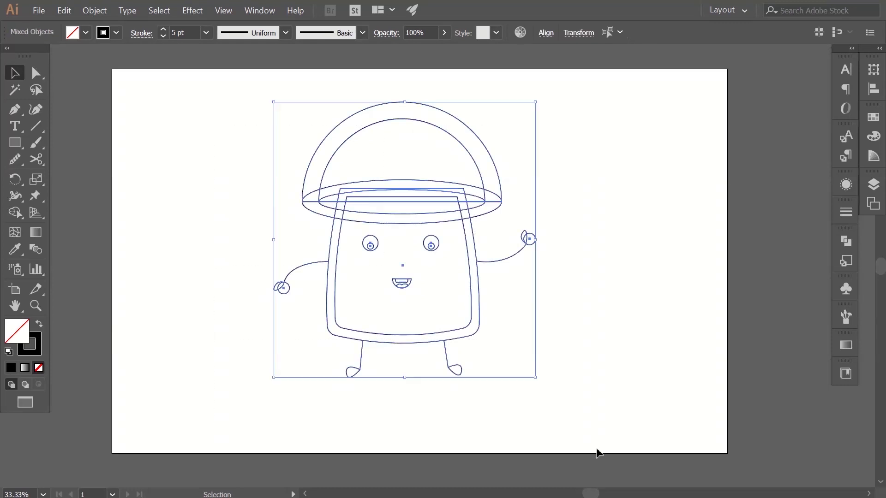
key(shift+m)
key(z)
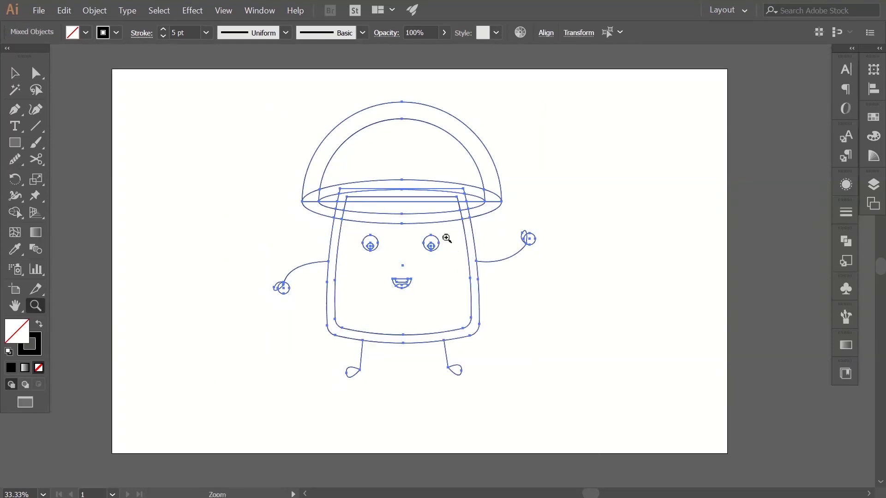
click(426, 232)
click(419, 231)
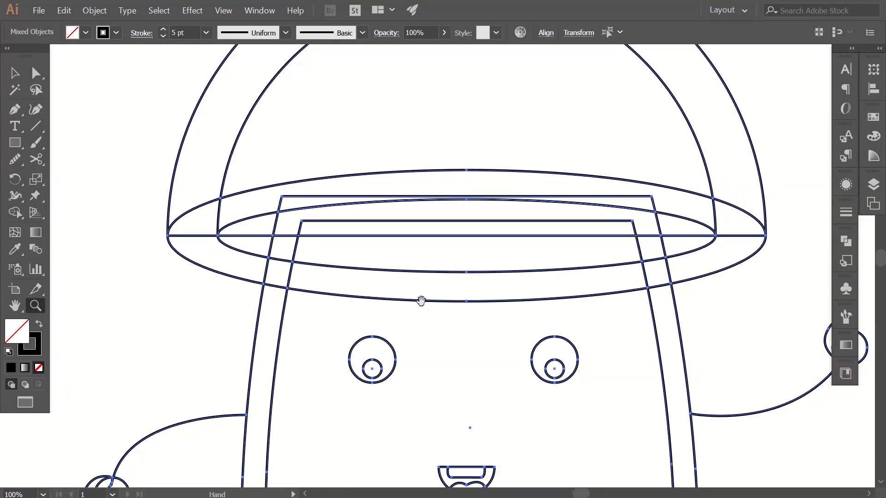
drag(419, 300, 402, 253)
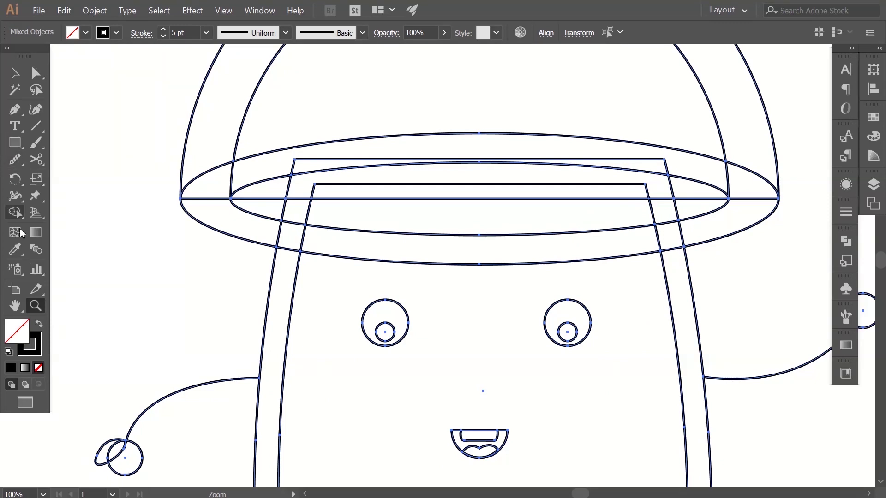
click(15, 213)
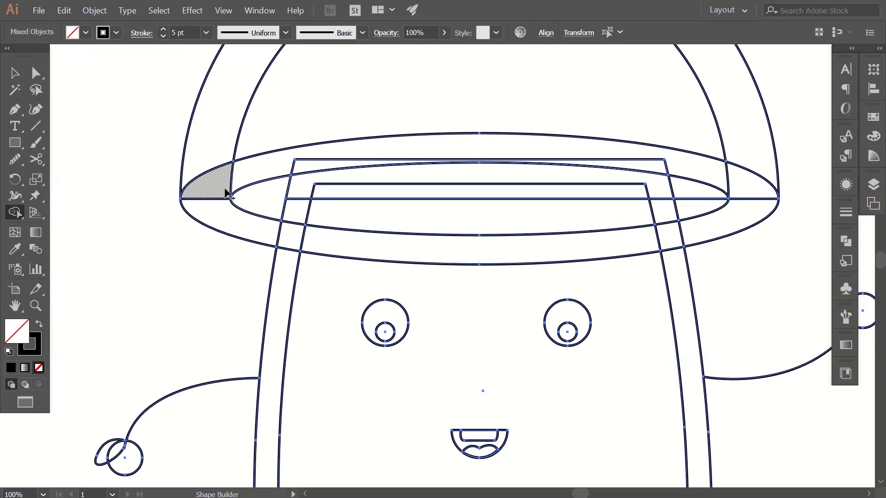
drag(239, 180, 213, 205)
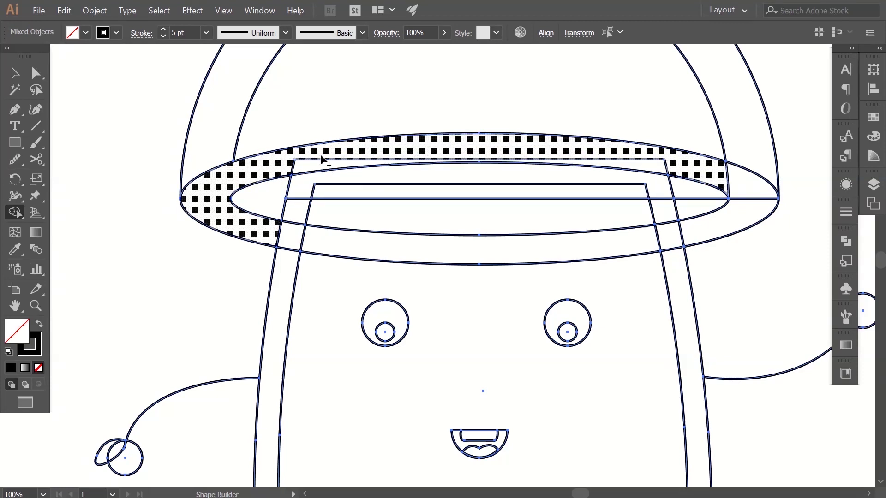
drag(339, 162, 287, 174)
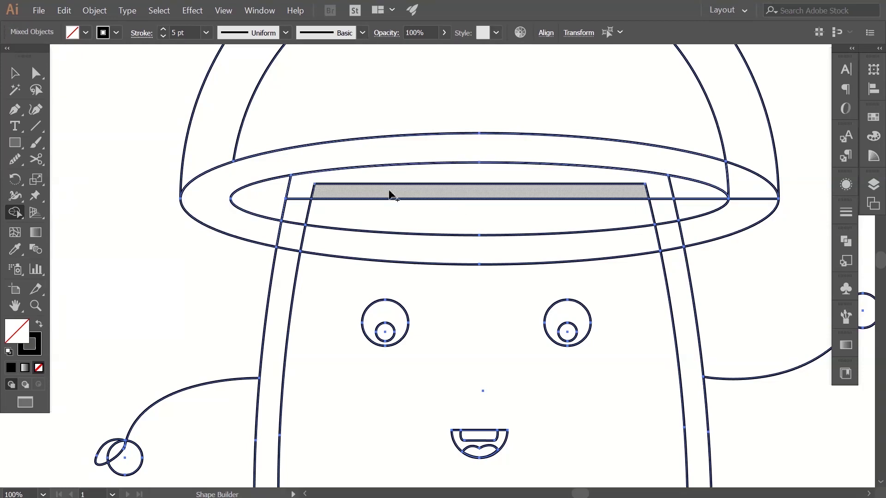
Merge the inner body panel's pieces across the rim, as well as the pieces of the body's left and right border strips, with Shape Builder.
drag(345, 197, 350, 265)
drag(297, 196, 285, 258)
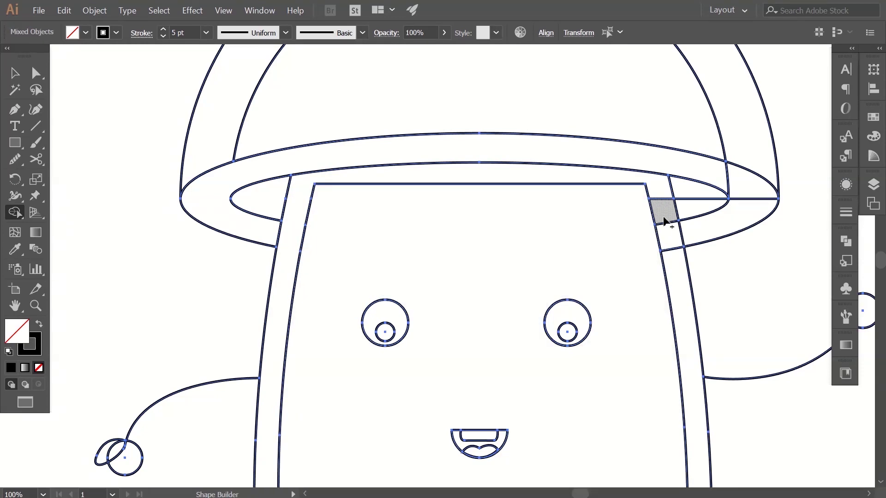
drag(663, 209, 668, 236)
drag(675, 267, 676, 270)
mouse_move(580, 259)
mouse_down()
mouse_move(568, 246)
mouse_move(517, 230)
mouse_move(475, 195)
mouse_up()
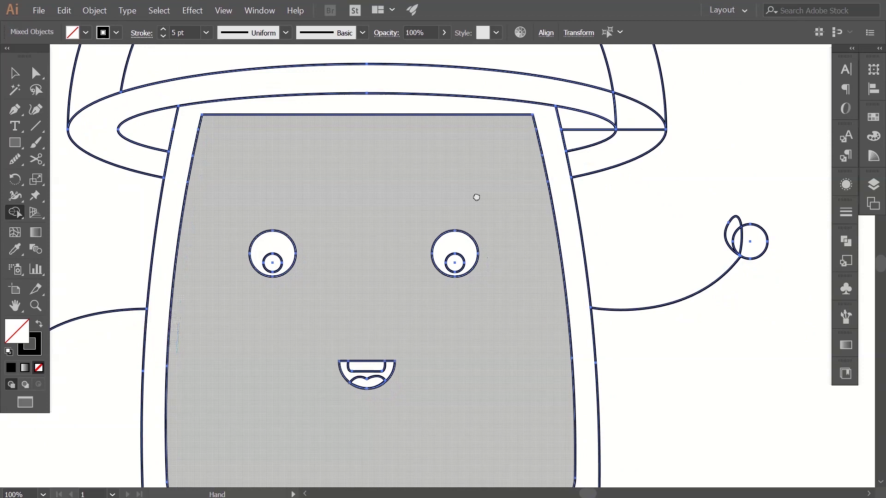
Merge the divided pieces on the right side of the hat rim with Shape Builder and deselect the character.
mouse_move(576, 148)
mouse_down()
mouse_move(597, 132)
mouse_move(605, 98)
mouse_move(638, 144)
mouse_up()
drag(663, 115, 630, 227)
alt+click(577, 218)
alt+click(577, 218)
alt+click(577, 217)
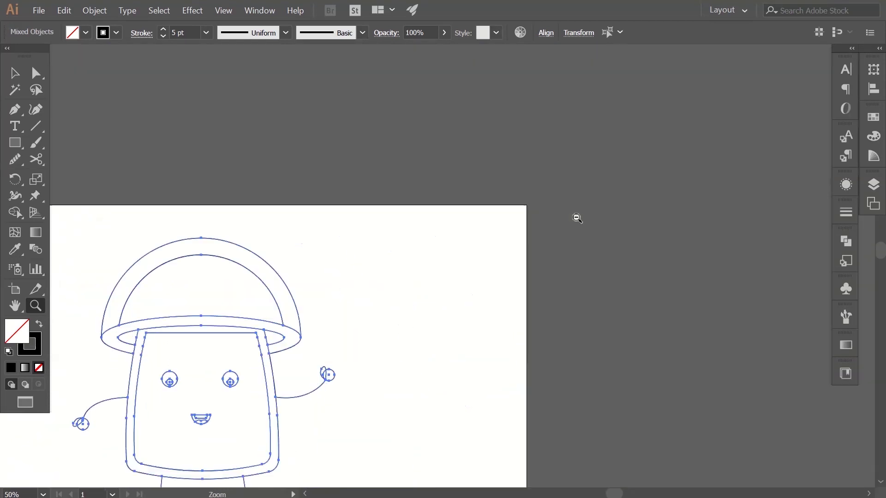
drag(364, 243, 540, 119)
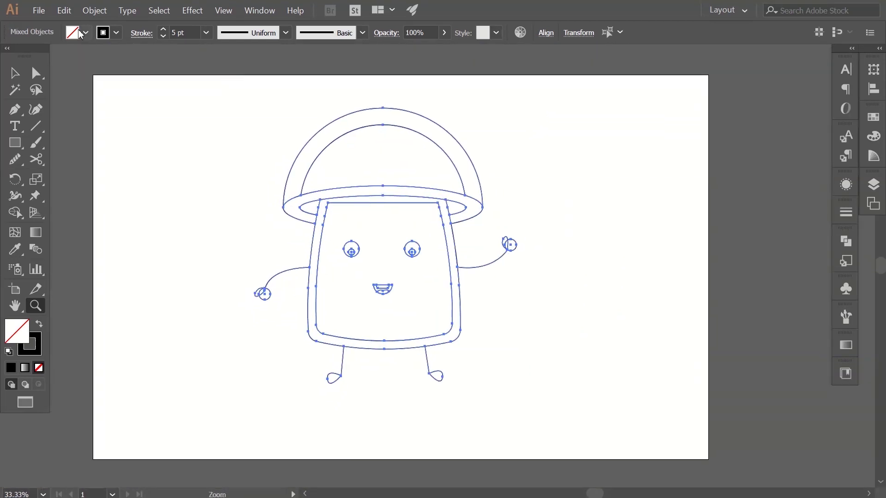
key(v)
click(596, 190)
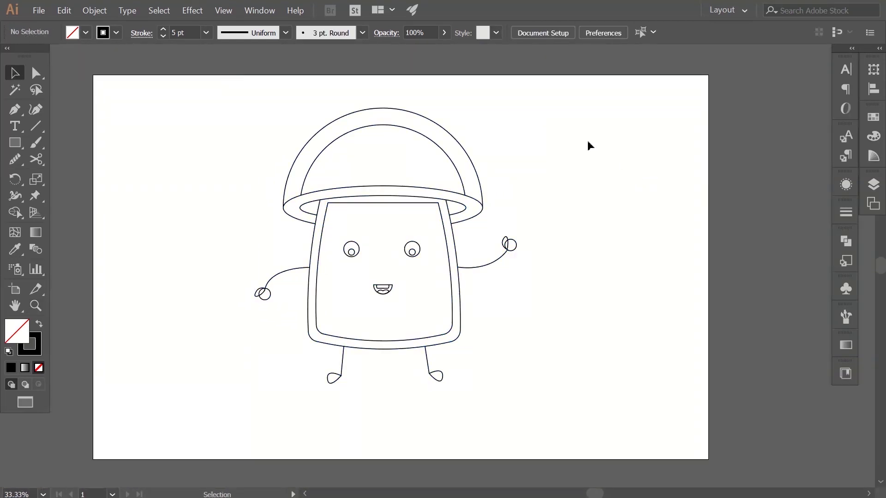
Fill the hat's inner dome with the lightest beige swatch, E7DFD3.
click(462, 150)
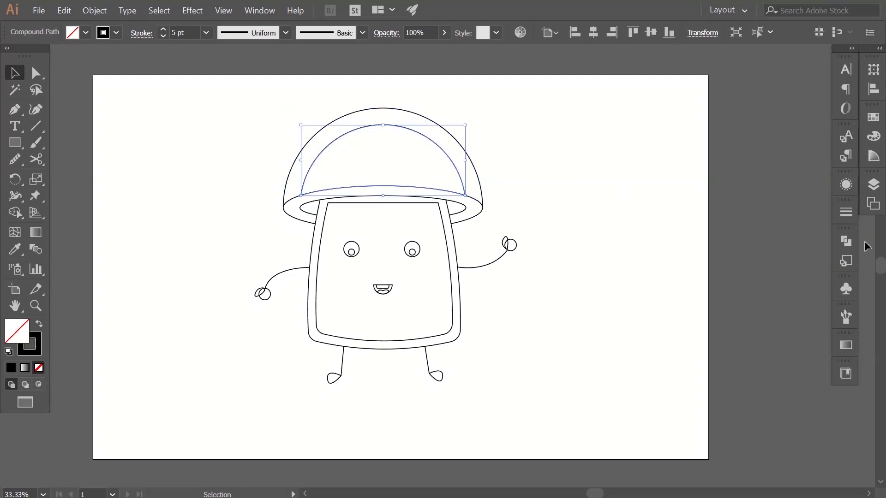
click(873, 117)
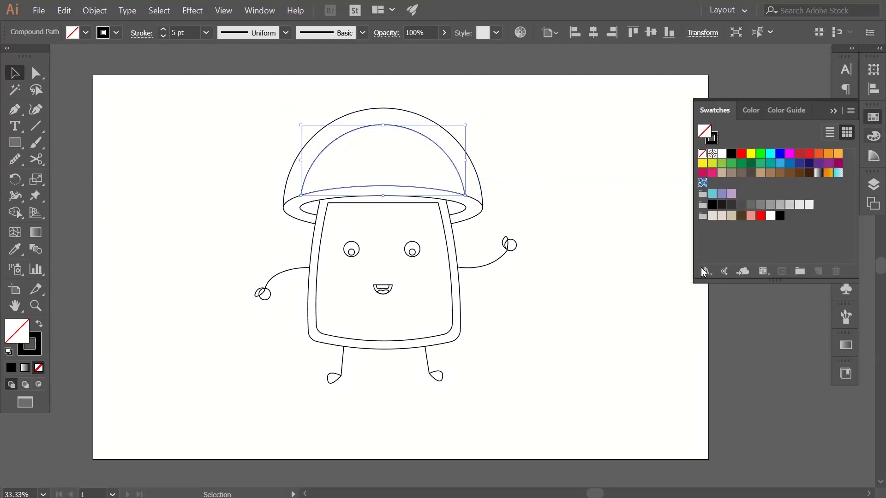
click(722, 217)
click(572, 202)
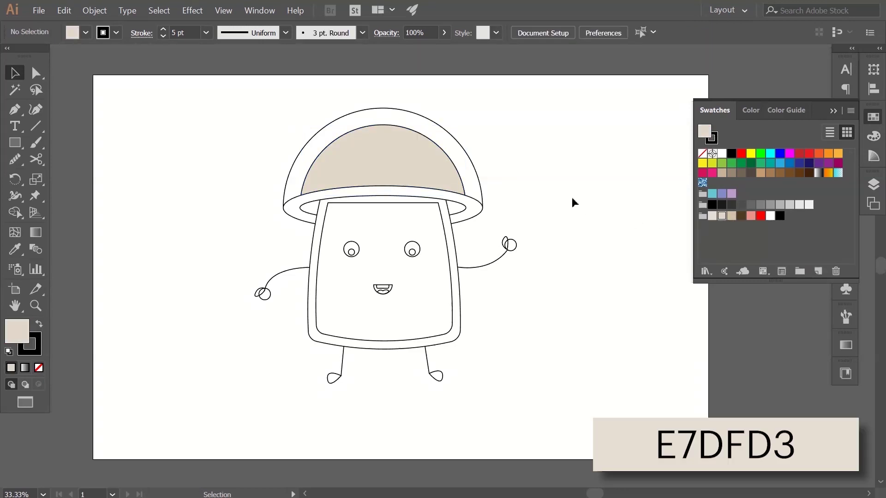
click(452, 161)
click(549, 202)
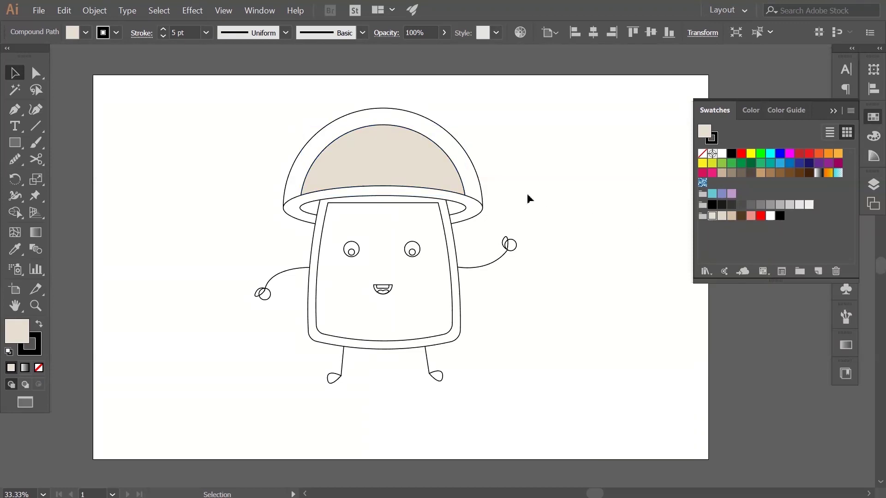
Fill the hat's outer band with beige E1D7CA and the hat rim with tan D3C2A6.
click(478, 173)
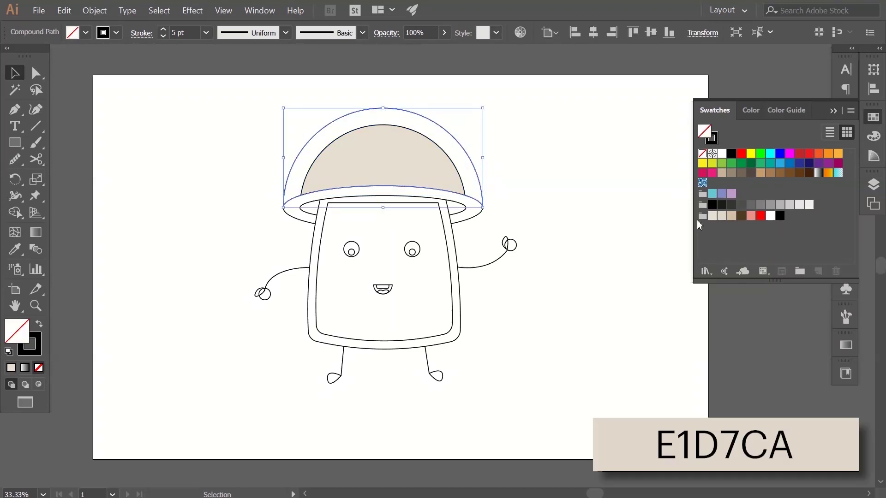
click(723, 216)
click(575, 209)
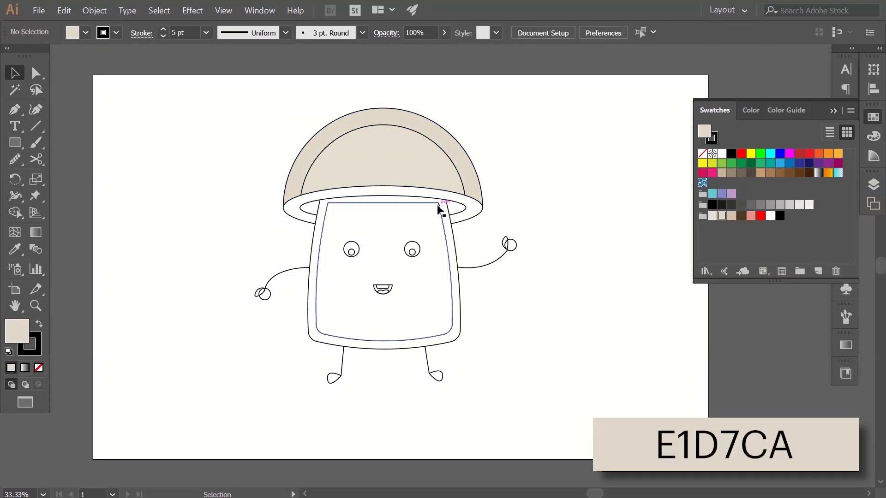
click(442, 190)
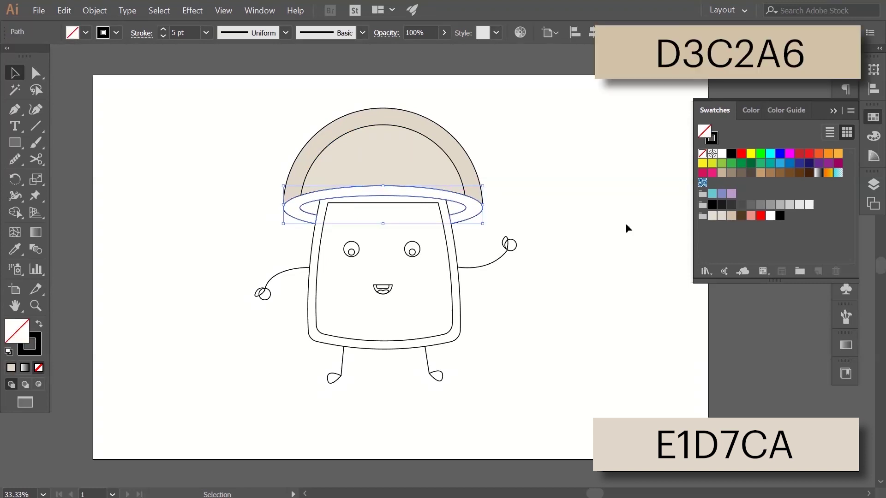
click(731, 216)
click(571, 205)
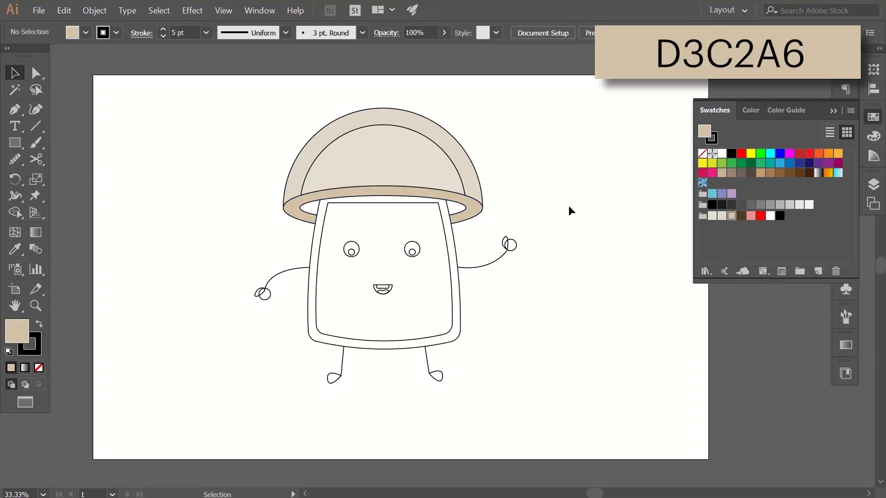
Fill the hat's inner opening on both sides of the body with dark brown 503C21.
click(463, 209)
click(741, 216)
click(635, 231)
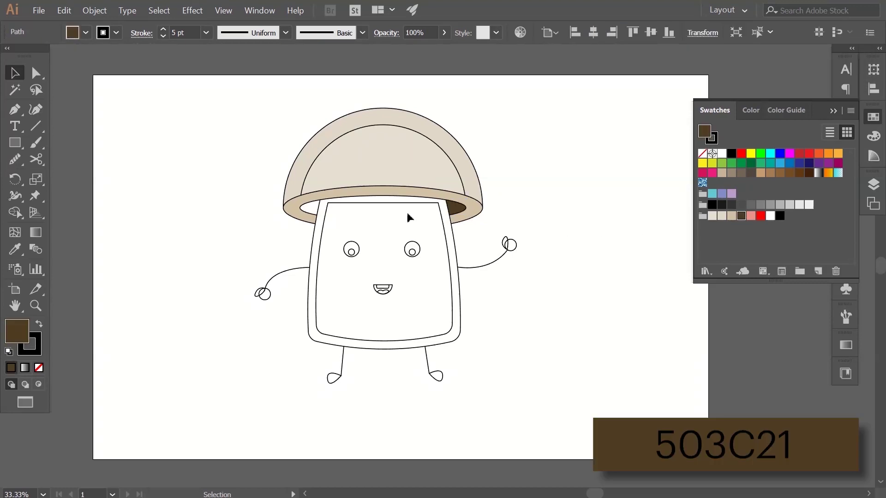
click(312, 216)
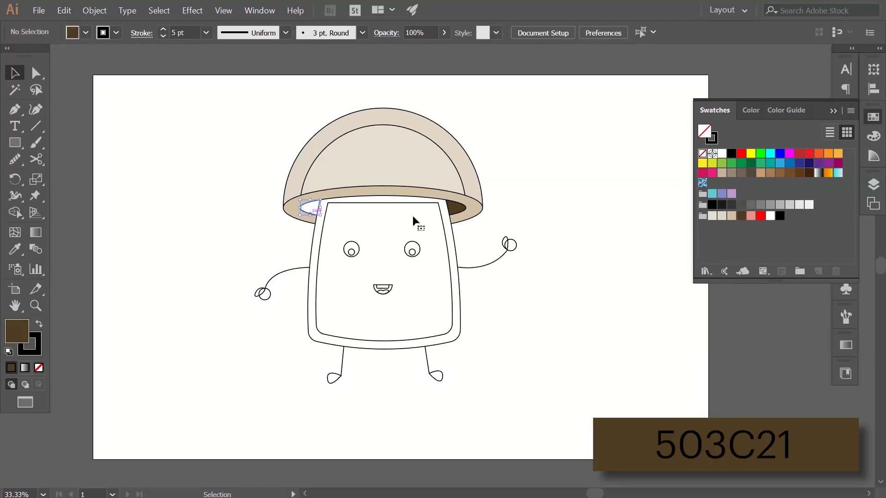
click(743, 217)
click(633, 240)
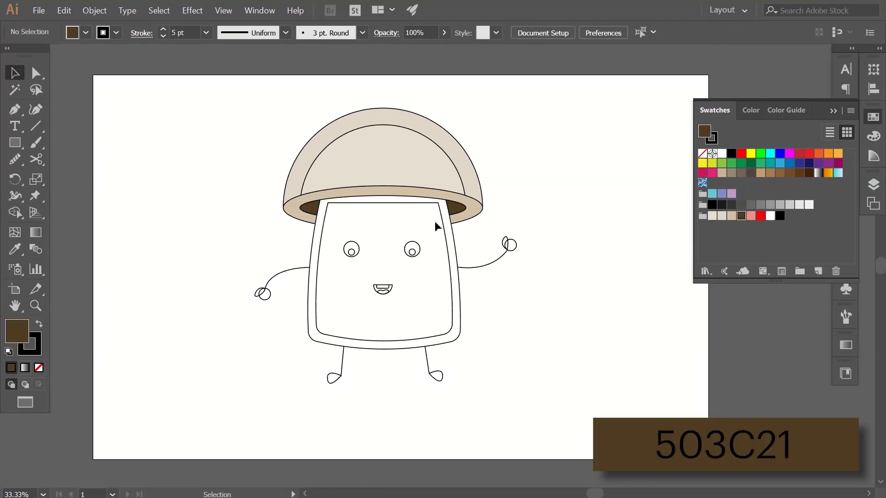
Fill the body's inner panel with the lightest beige swatch and its surrounding border with the slightly darker beige used on the hat's outer band.
click(391, 204)
click(715, 216)
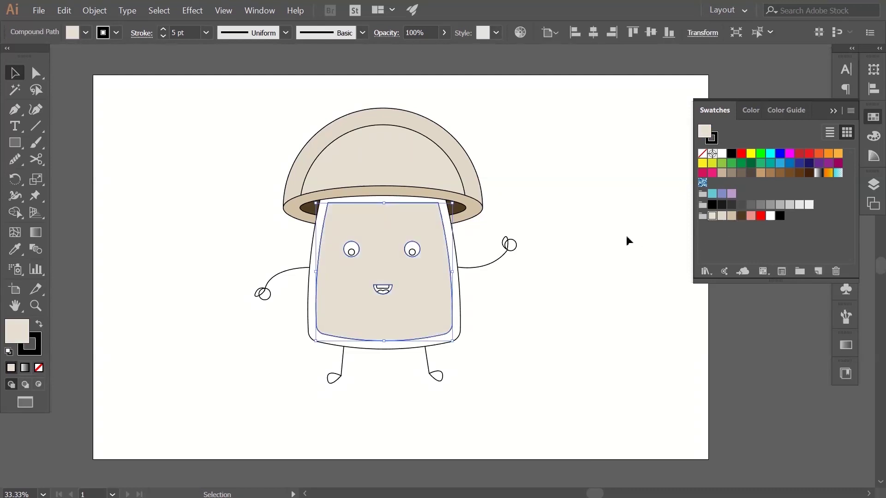
click(627, 236)
click(460, 252)
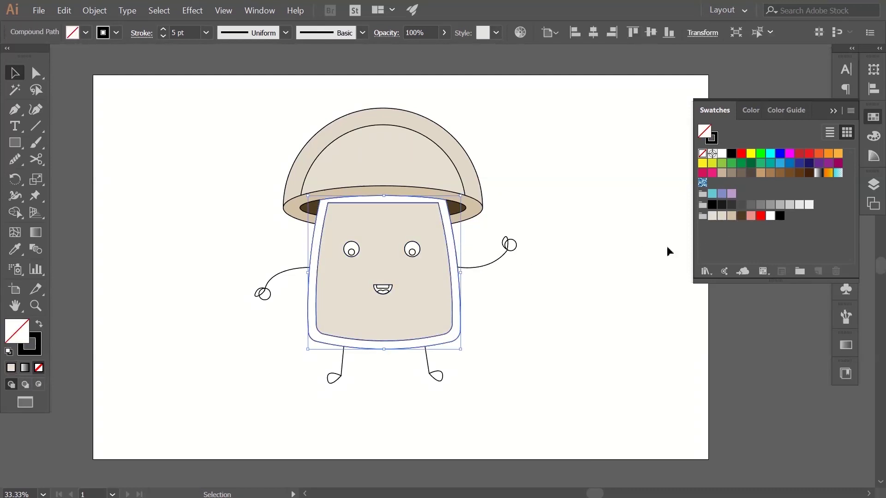
click(713, 218)
click(595, 259)
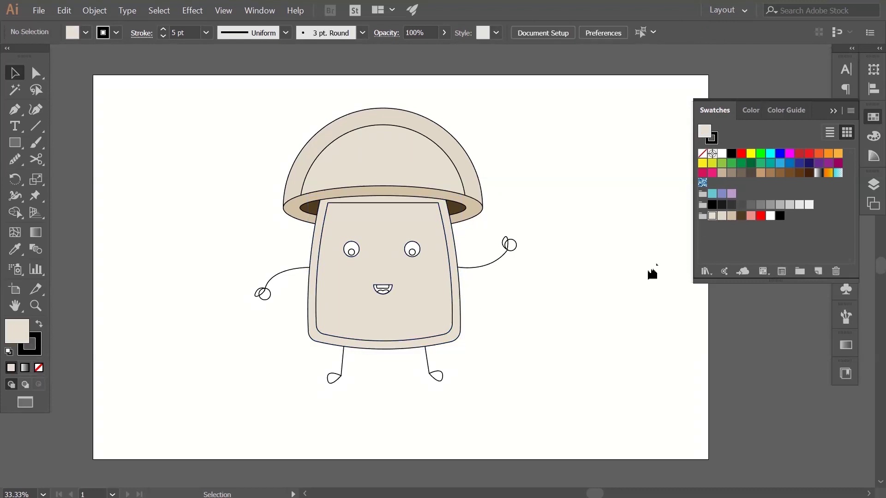
click(460, 254)
click(722, 216)
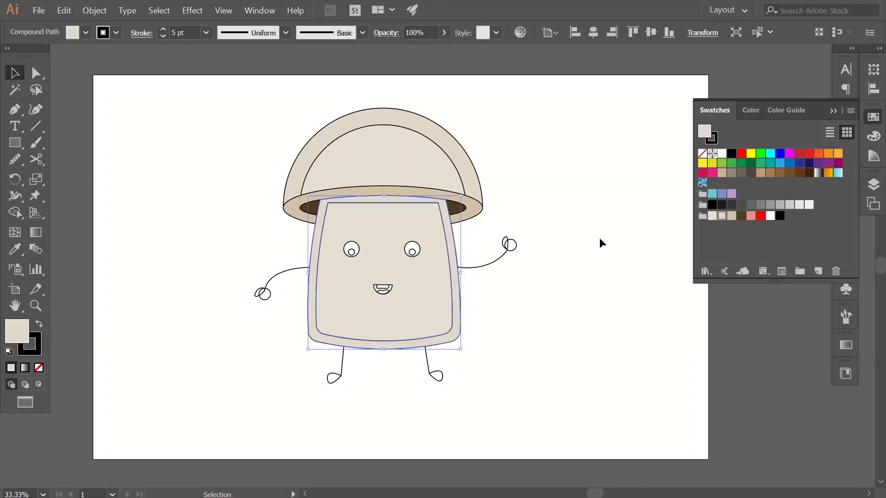
click(479, 307)
Fill the round palm of the character's left-side hand with black.
mouse_move(480, 309)
mouse_down()
mouse_move(528, 285)
mouse_move(464, 309)
mouse_up()
click(405, 294)
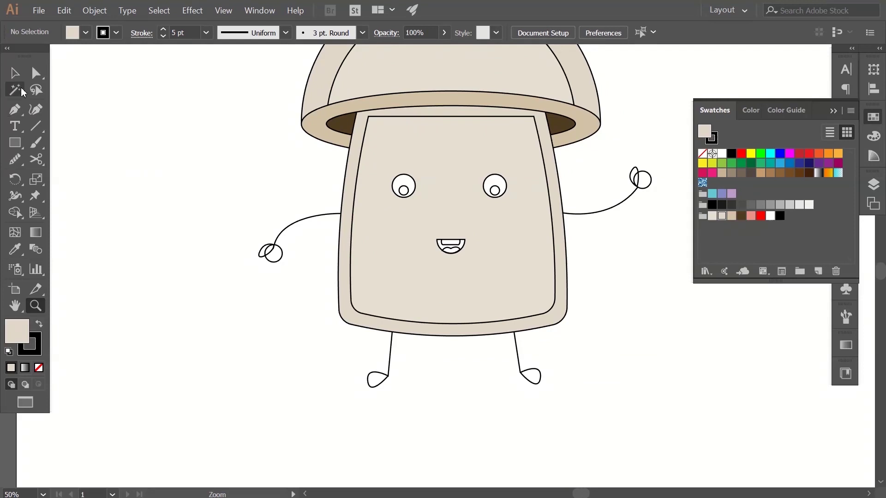
click(15, 73)
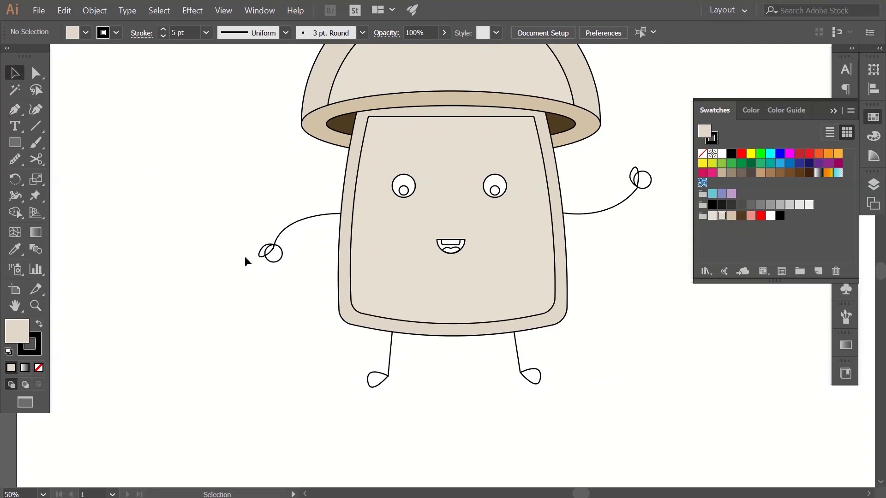
click(270, 259)
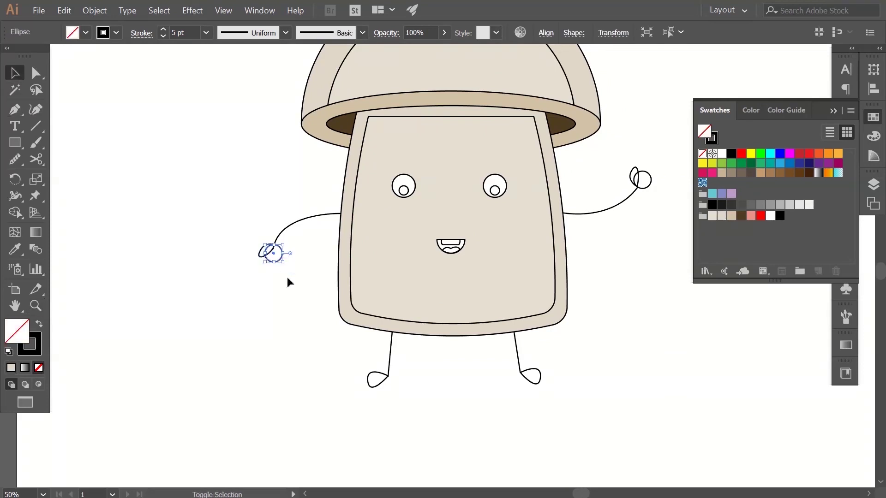
click(779, 216)
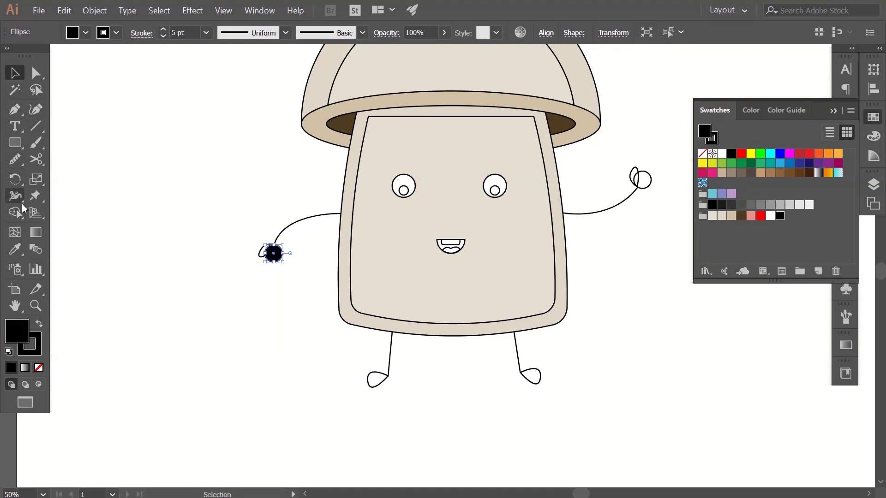
Copy the palm's black fill onto both feet with the Eyedropper.
click(15, 250)
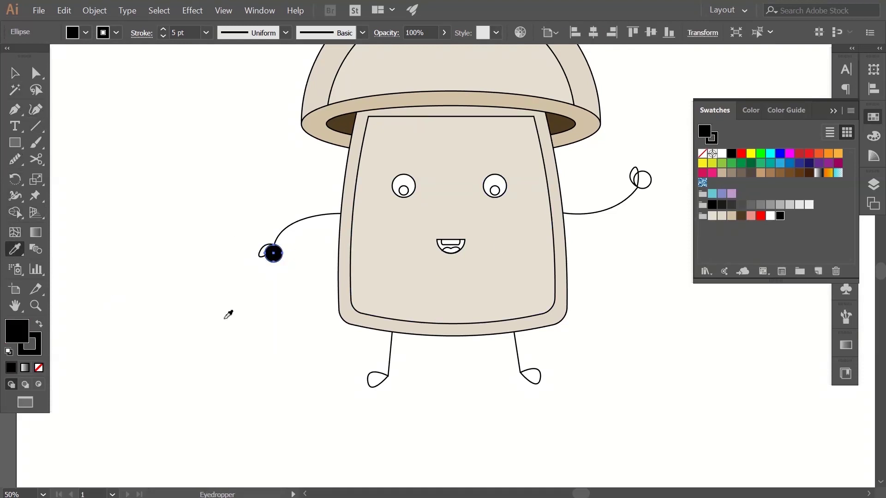
ctrl+click(377, 376)
click(274, 254)
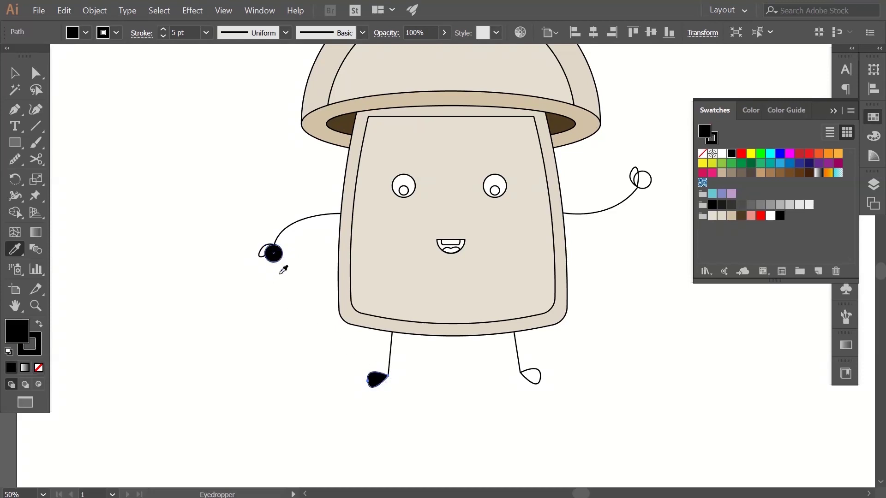
ctrl+click(533, 383)
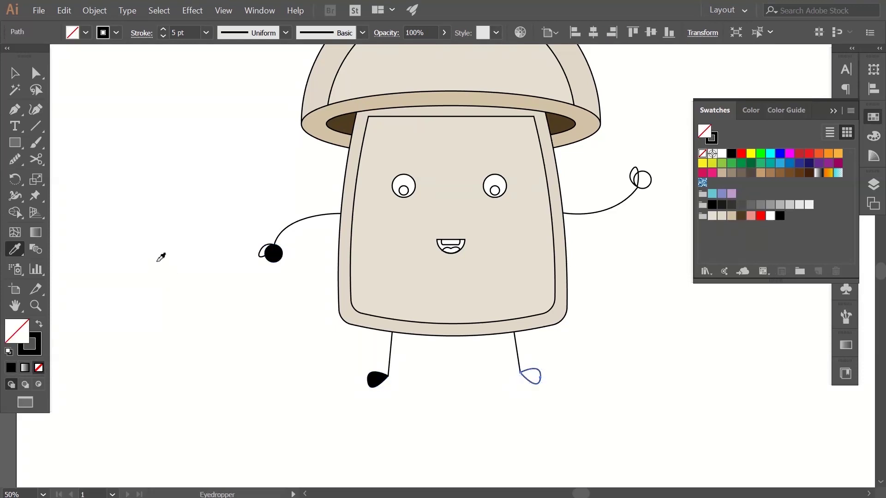
click(270, 255)
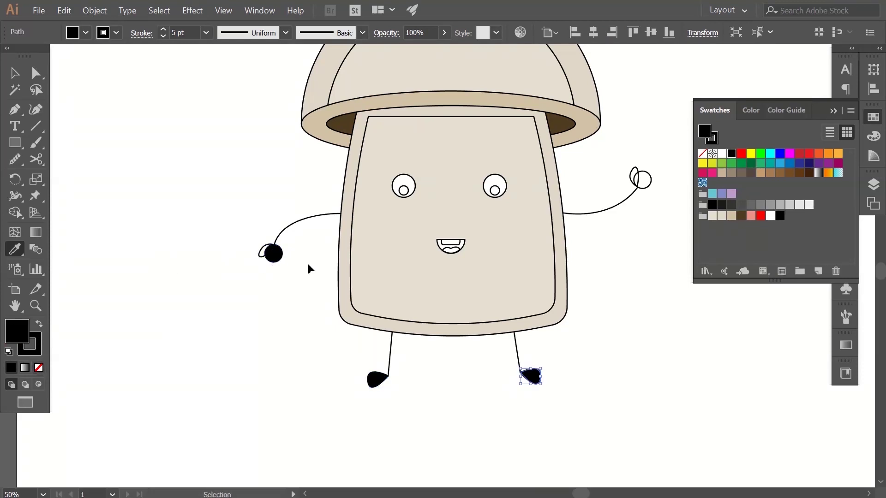
Apply the same black fill to the right-side palm and both thumbs with the Eyedropper.
ctrl+click(649, 185)
click(272, 254)
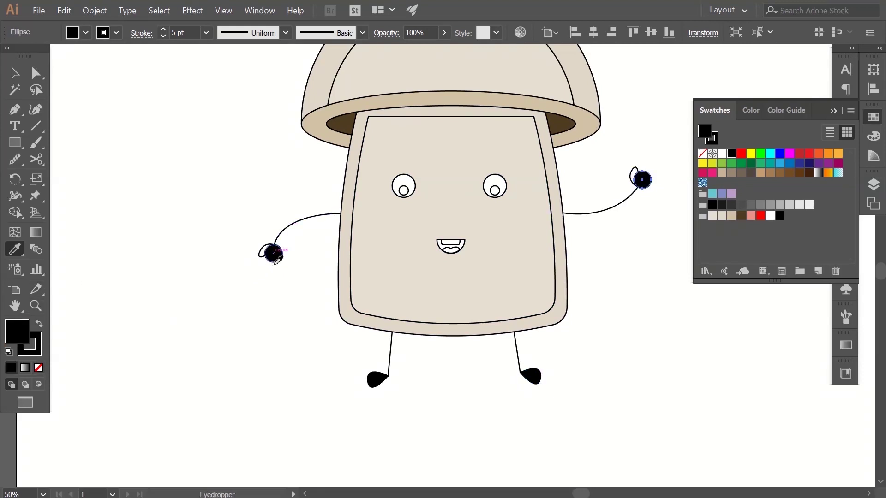
ctrl+click(624, 174)
ctrl+click(638, 173)
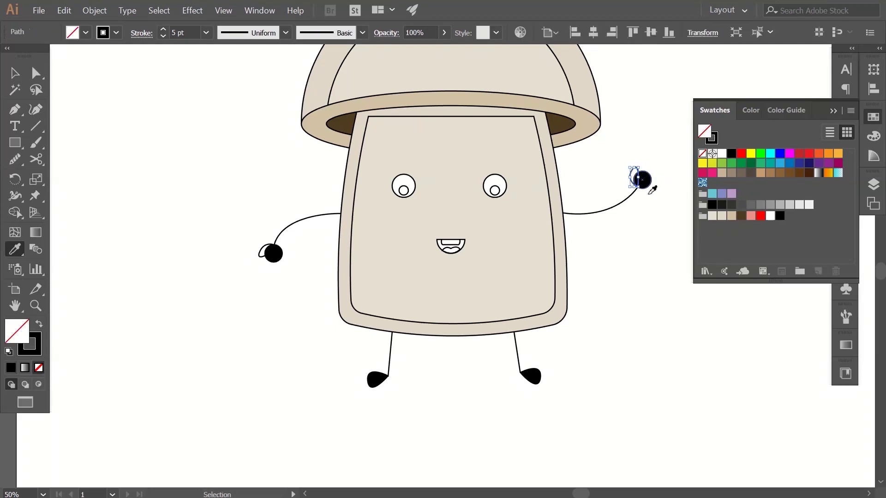
click(647, 181)
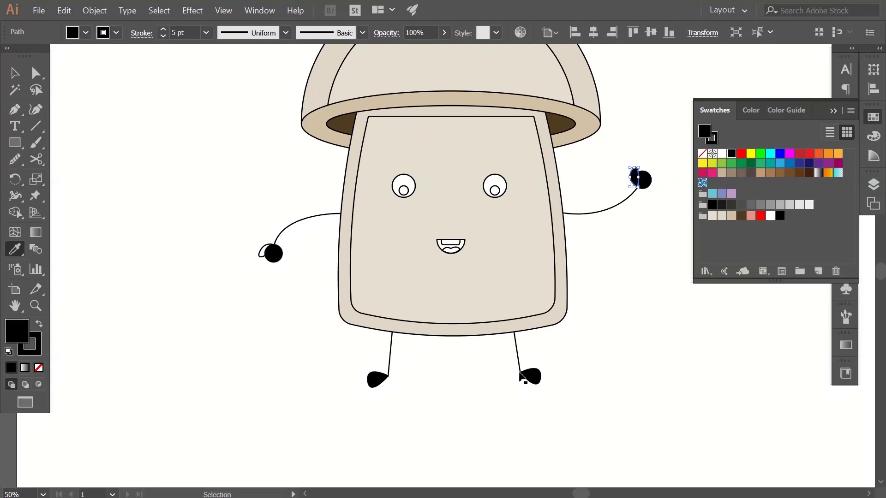
ctrl+click(264, 252)
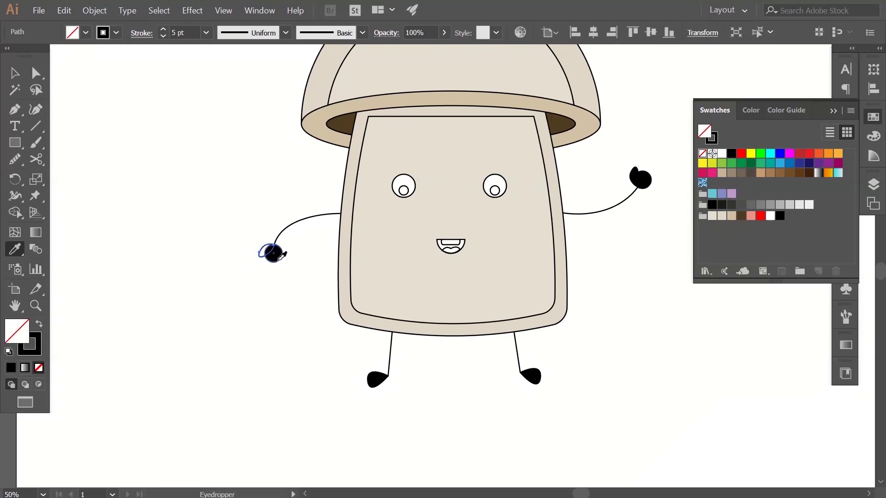
click(279, 257)
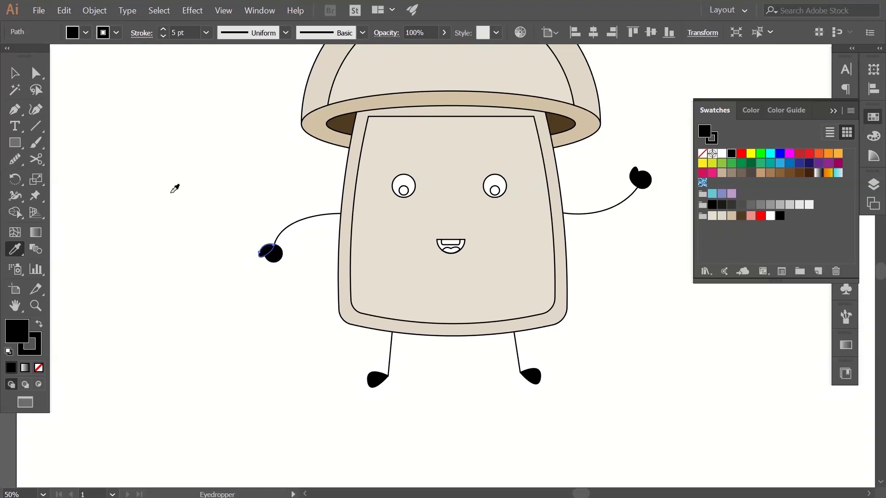
Fill the large outer circles of both eyes with the hand's black using the Eyedropper.
ctrl+click(411, 177)
click(280, 257)
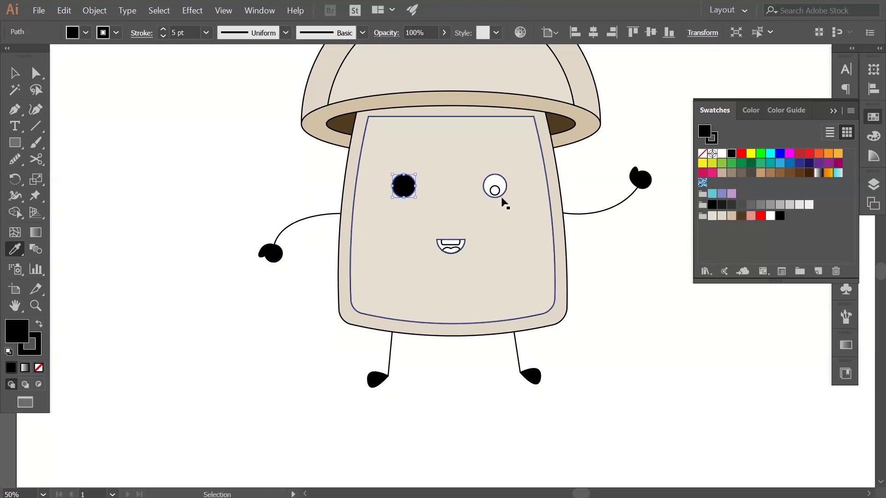
ctrl+click(503, 183)
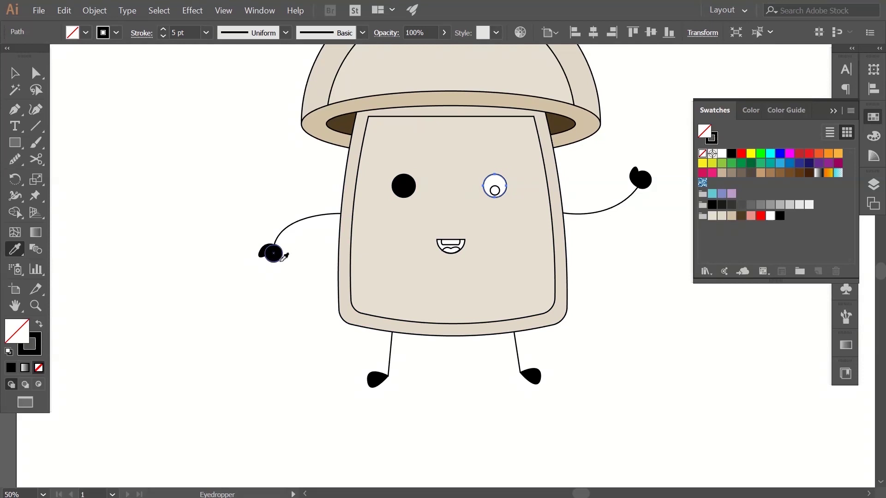
click(275, 254)
Fill the small inner highlight circles of both eyes with white.
click(383, 192)
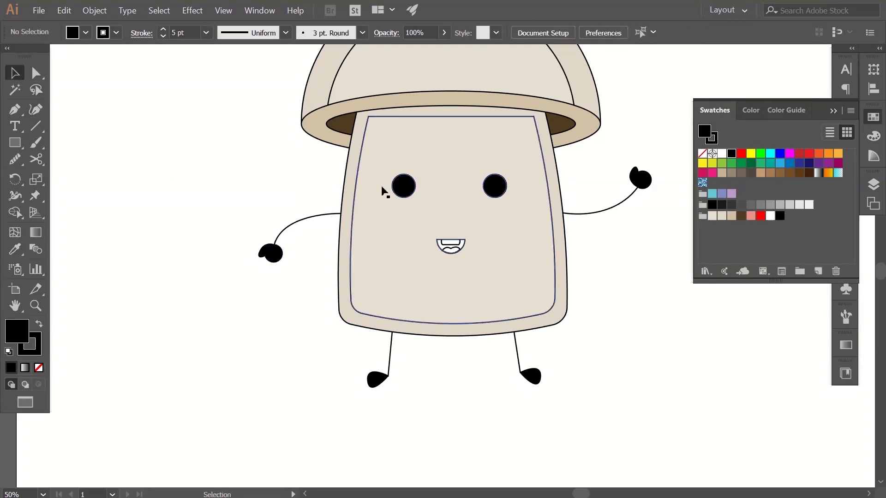
click(406, 189)
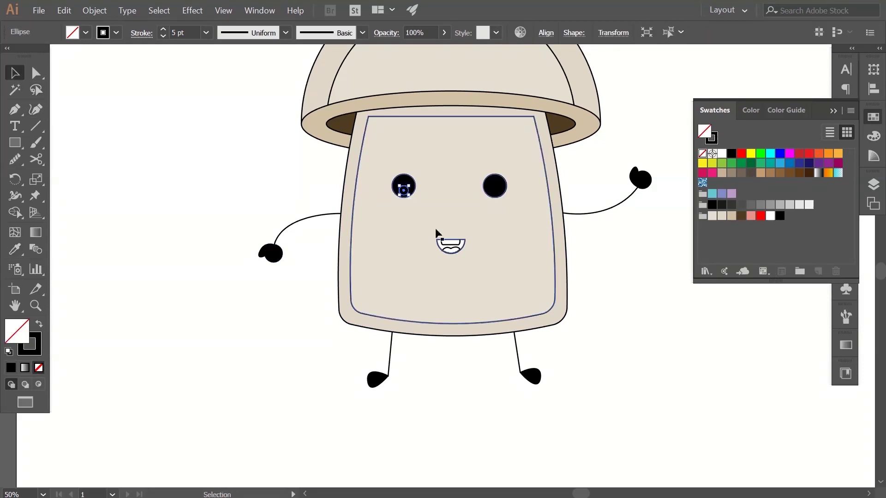
click(776, 217)
click(669, 257)
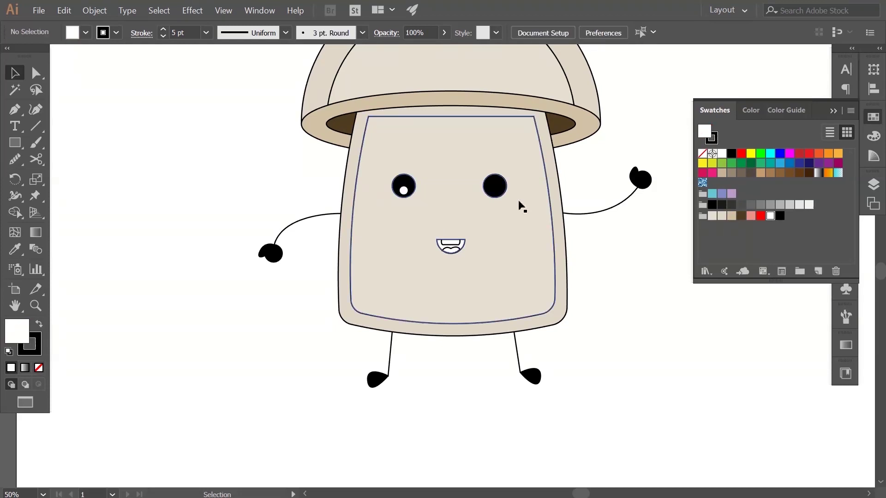
click(502, 192)
click(770, 216)
click(597, 259)
Set the stroke weight of the character's left-side arm to 10 pt.
key(space)
drag(629, 290, 636, 274)
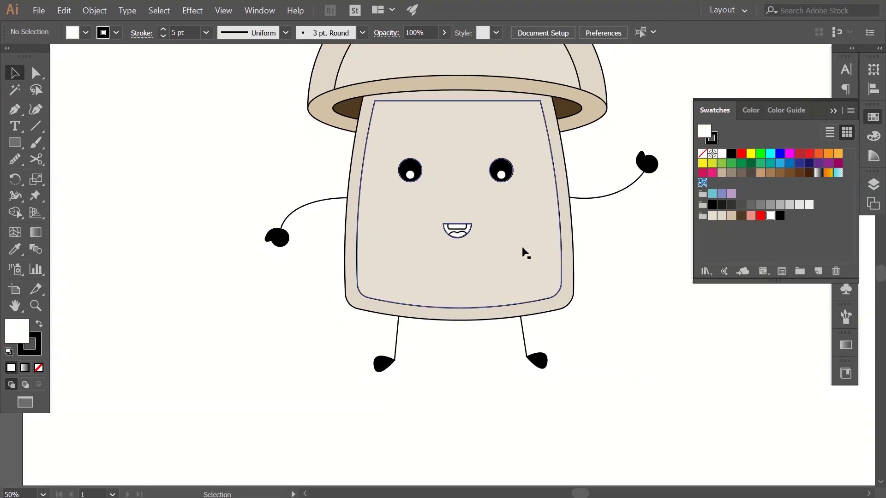
click(305, 212)
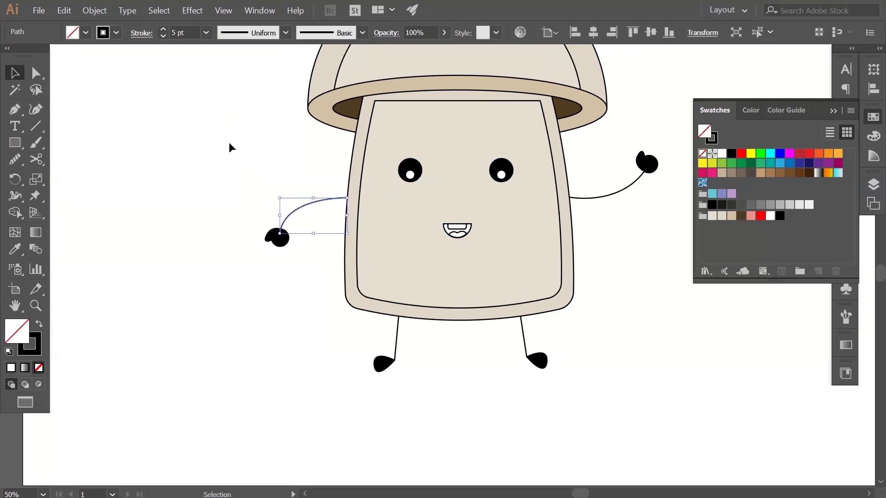
click(206, 34)
click(223, 236)
click(200, 255)
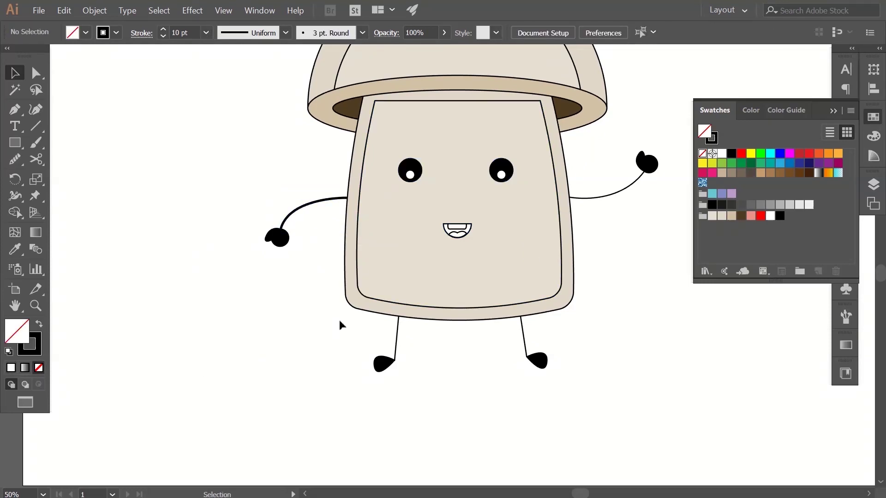
Try to thicken the strokes of both legs and the right-side arm together.
click(398, 344)
shift+click(525, 340)
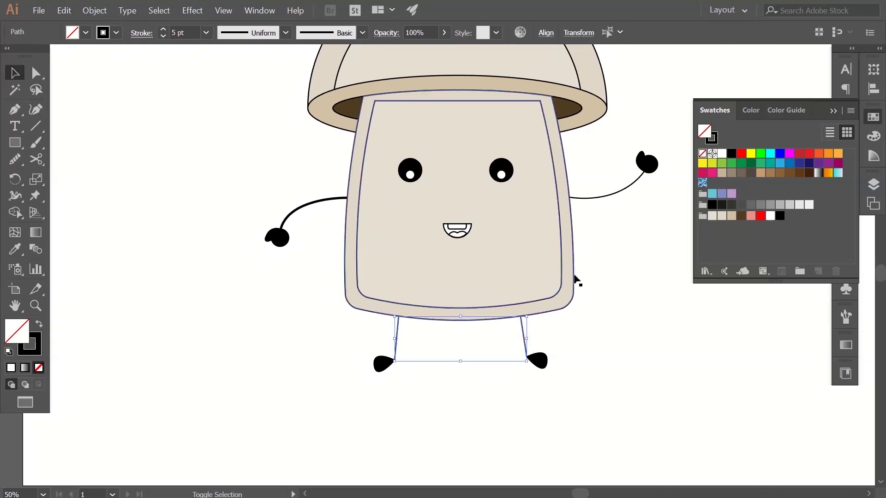
shift+click(602, 199)
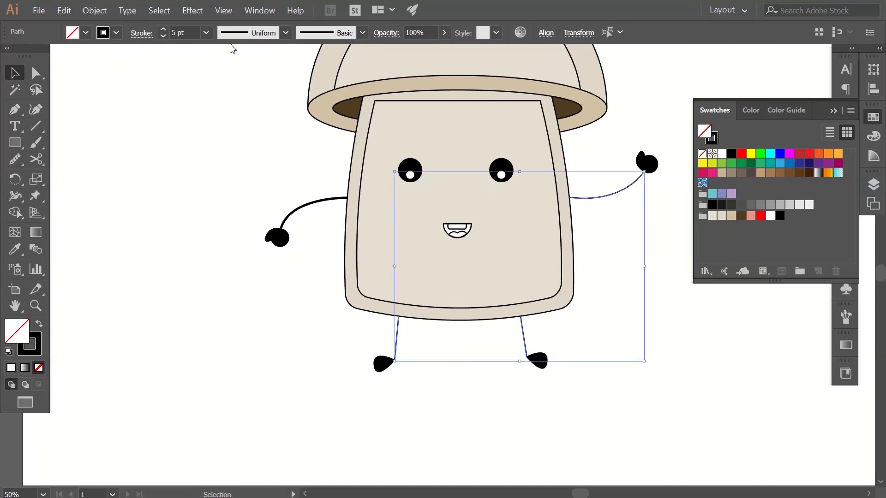
click(208, 35)
click(228, 233)
click(195, 241)
Fill the half-circle mouth with the dark brown used inside the hat.
key(z)
click(490, 220)
click(458, 244)
click(418, 276)
drag(405, 297, 454, 163)
click(15, 73)
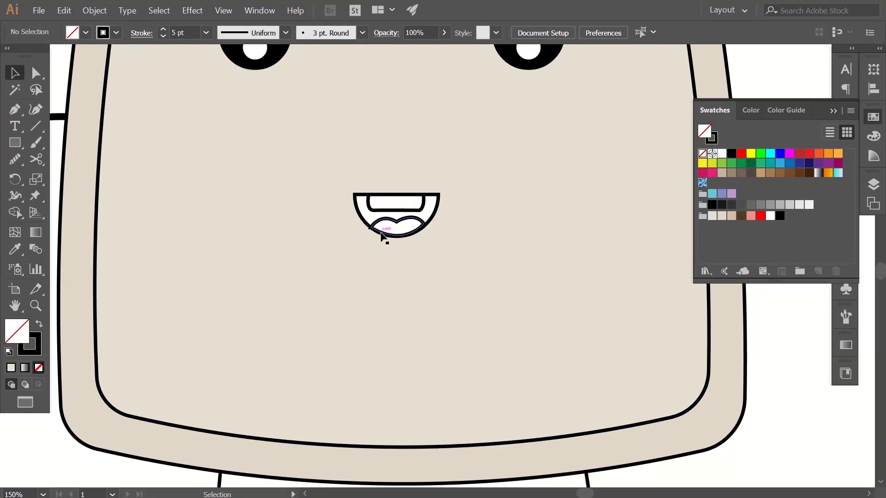
click(432, 225)
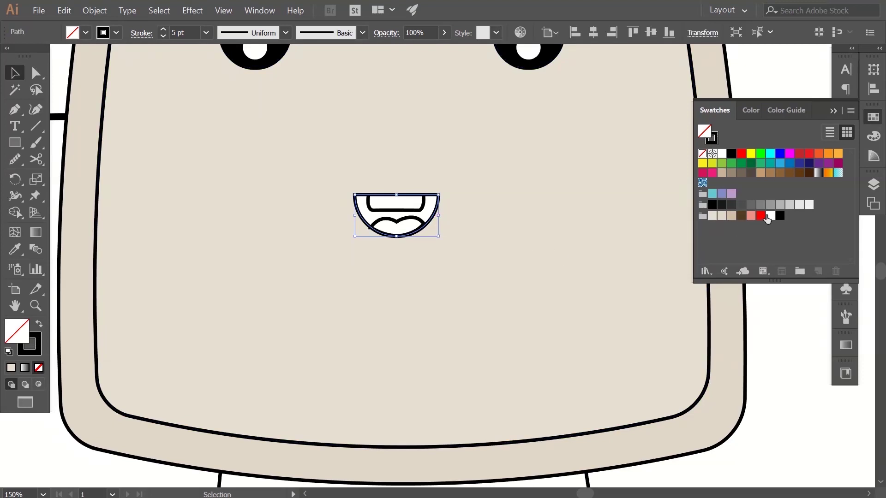
click(741, 216)
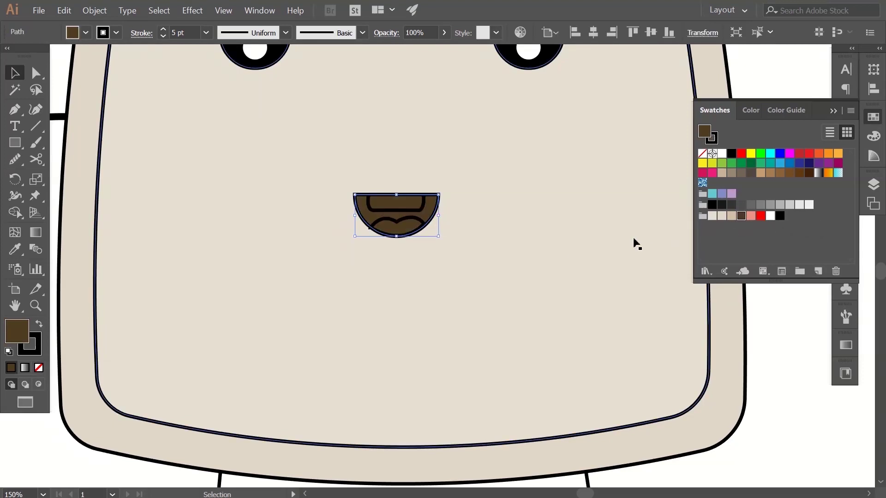
click(563, 258)
Fill the tongue with red F90101 and the teeth with white.
click(412, 217)
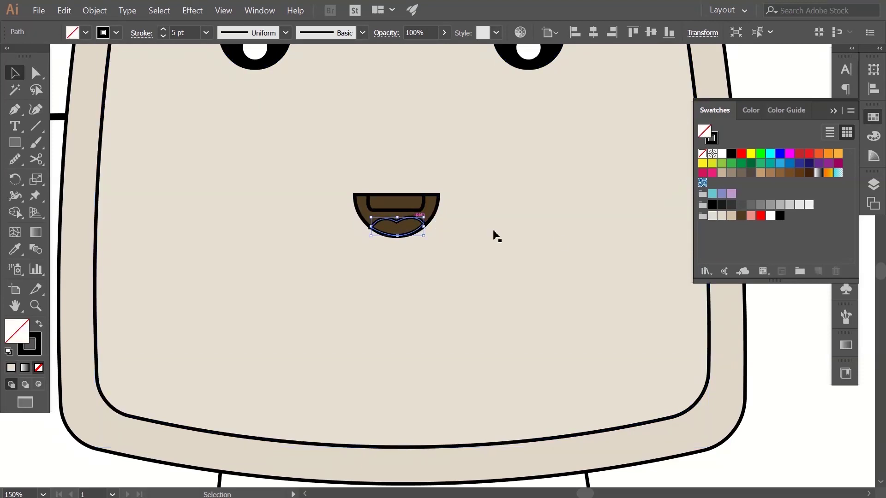
click(761, 216)
click(452, 228)
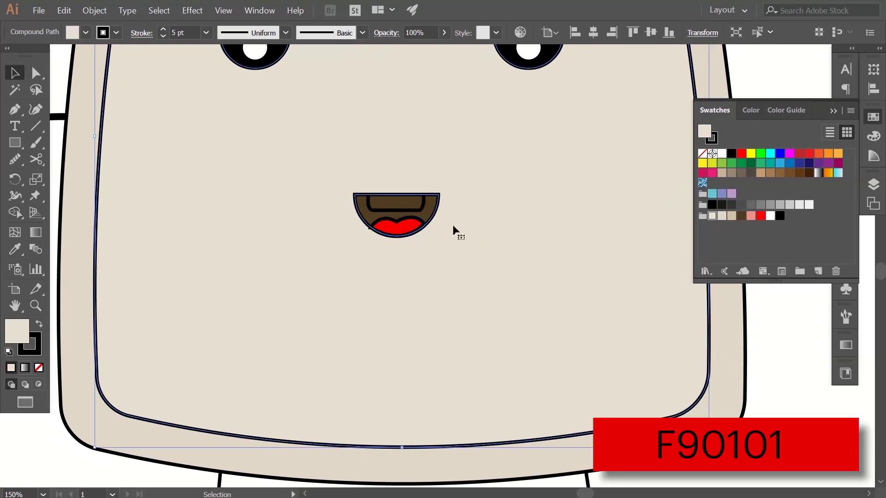
click(420, 213)
click(770, 216)
click(614, 251)
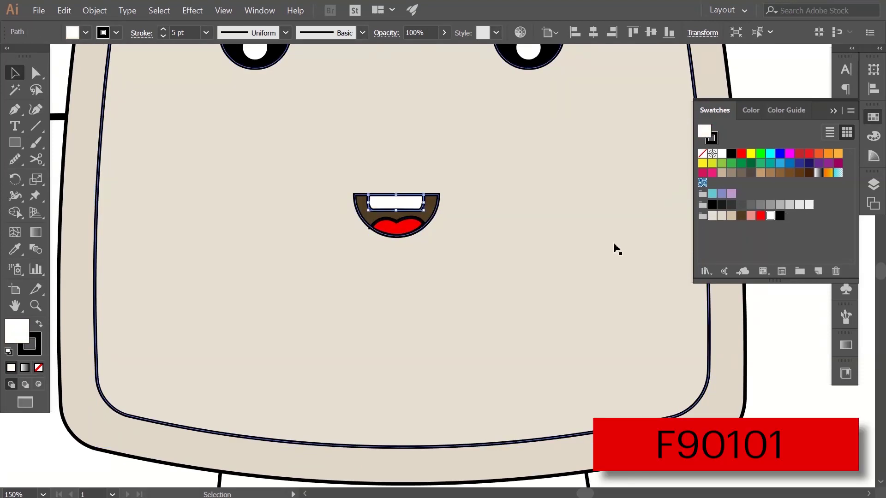
scroll(581, 189, up, 9)
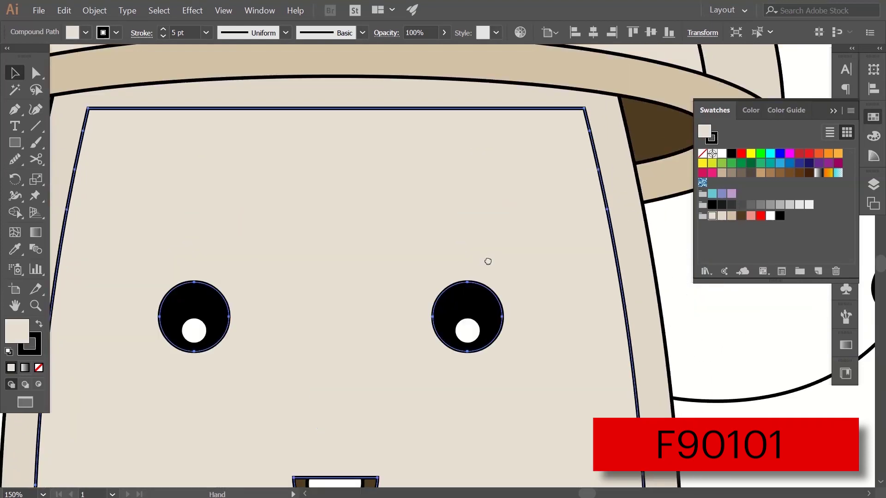
key(space)
drag(483, 323, 526, 132)
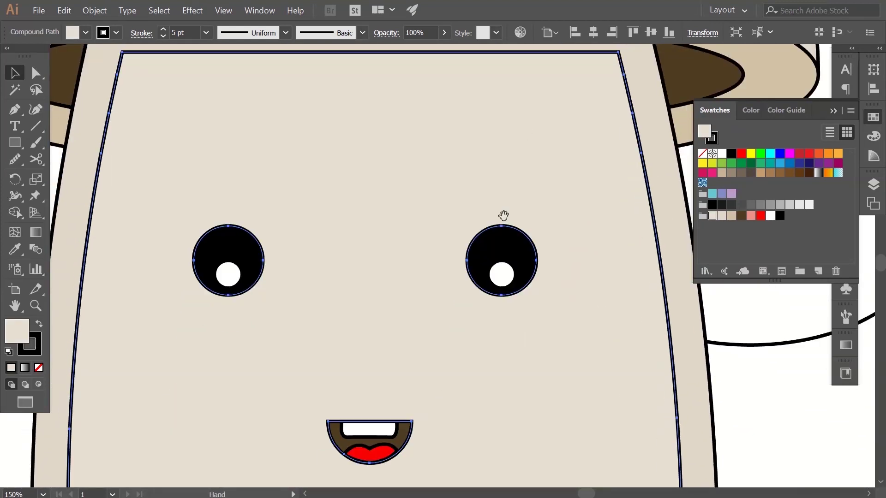
drag(503, 244, 514, 208)
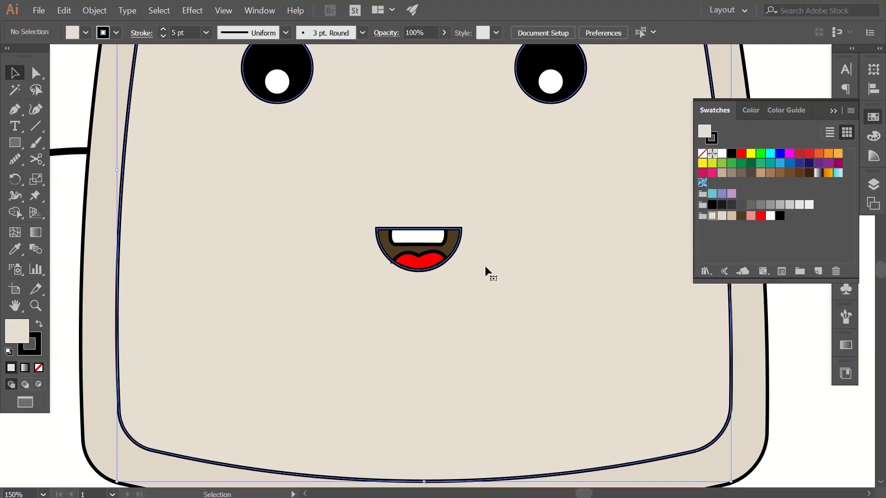
click(450, 256)
drag(450, 256, 497, 253)
key(ctrl+z)
key(a)
key(v)
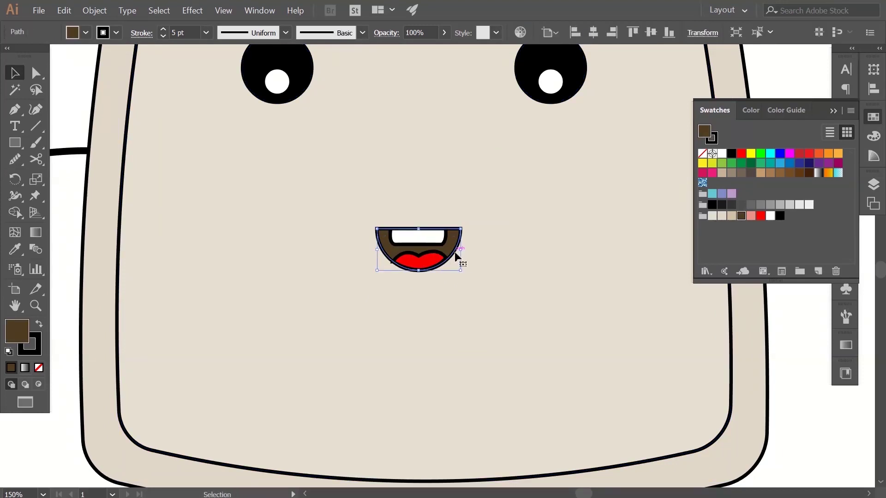
Bring the half-circle mouth outline in front of the teeth and tongue and remove its fill.
right_click(456, 257)
mouse_move(508, 399)
click(585, 409)
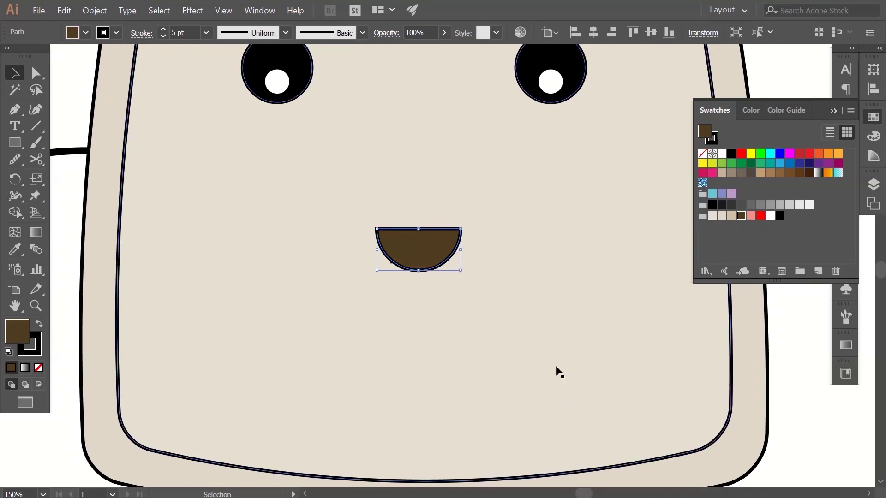
click(515, 320)
key(ctrl+shift+a)
click(402, 264)
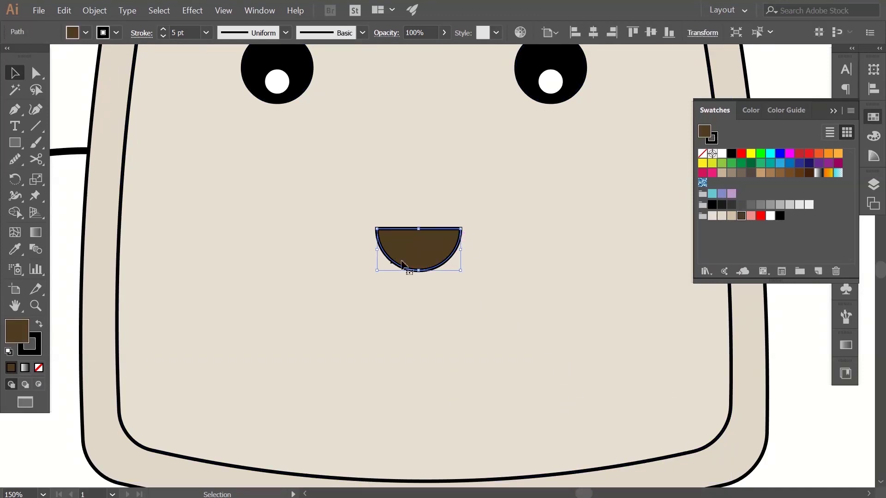
click(38, 368)
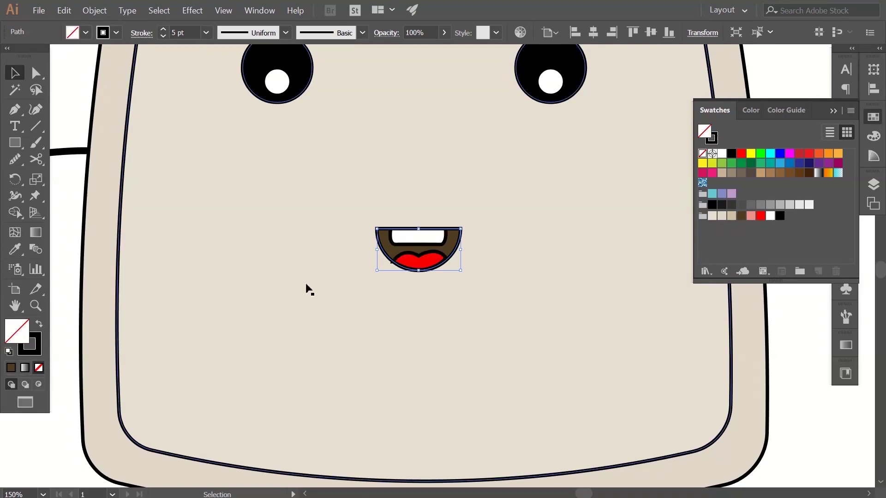
Sample the body's beige with the Eyedropper and apply it to the mouth outline as stroke only, with no fill.
click(39, 345)
click(15, 249)
click(181, 294)
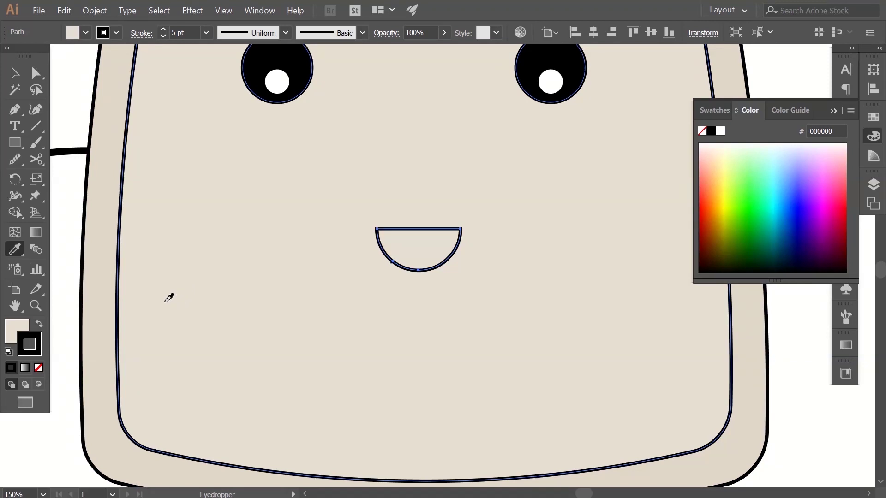
click(40, 328)
click(17, 333)
click(39, 369)
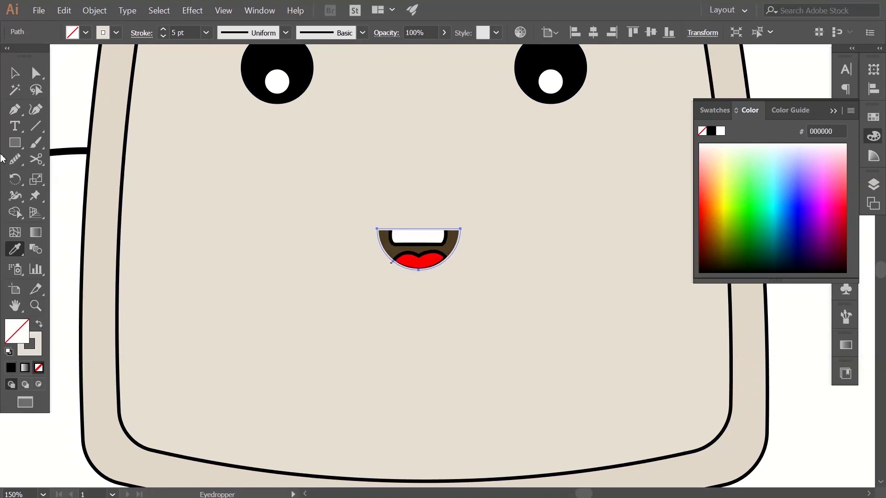
click(14, 73)
click(132, 154)
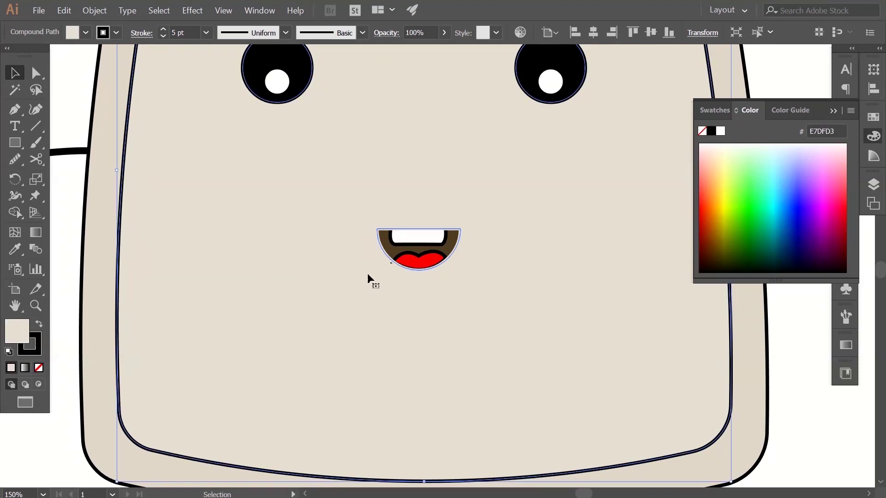
Remove the black strokes from the tongue and the teeth.
click(406, 263)
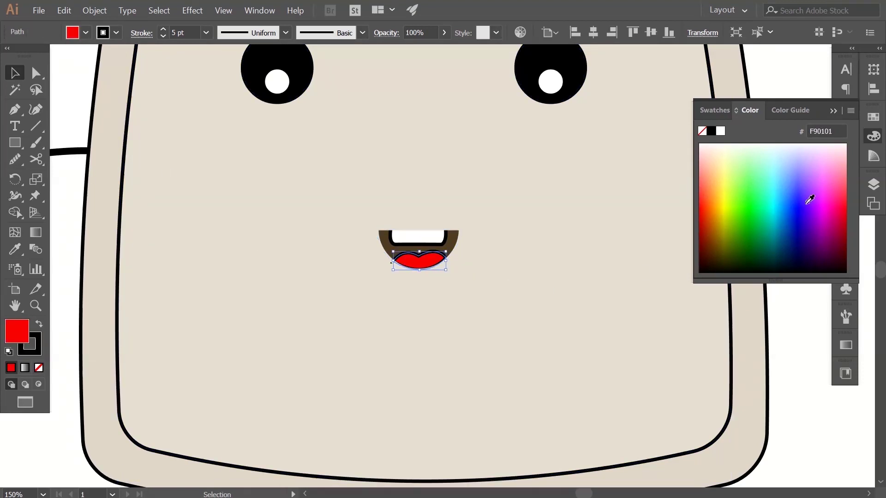
click(872, 137)
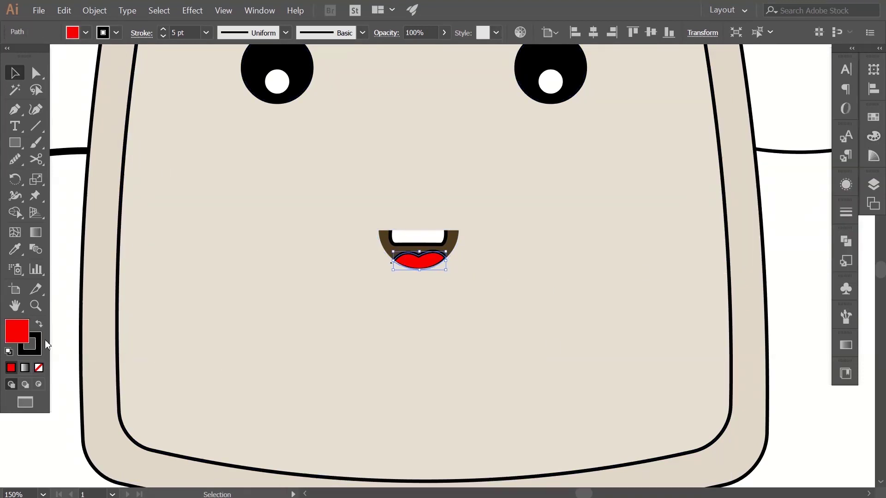
click(40, 345)
click(39, 368)
click(418, 240)
click(38, 368)
click(751, 331)
Remove the black strokes from the outer body shape and the inner body panel.
key(z)
alt+click(637, 218)
alt+click(637, 218)
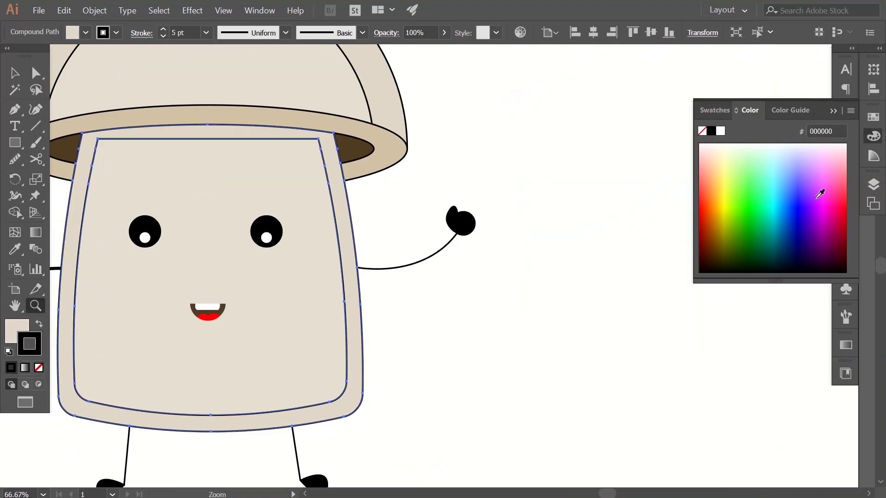
click(873, 136)
drag(569, 210, 658, 200)
key(v)
drag(547, 160, 592, 221)
click(592, 222)
click(473, 207)
click(39, 367)
click(128, 300)
click(222, 240)
click(38, 368)
click(118, 286)
Remove the black strokes from the left part of the dark hat opening, the hat rim and the hat dome shapes.
click(192, 213)
click(39, 368)
click(119, 273)
click(180, 228)
click(38, 368)
click(115, 273)
click(179, 222)
click(39, 367)
click(118, 263)
click(146, 159)
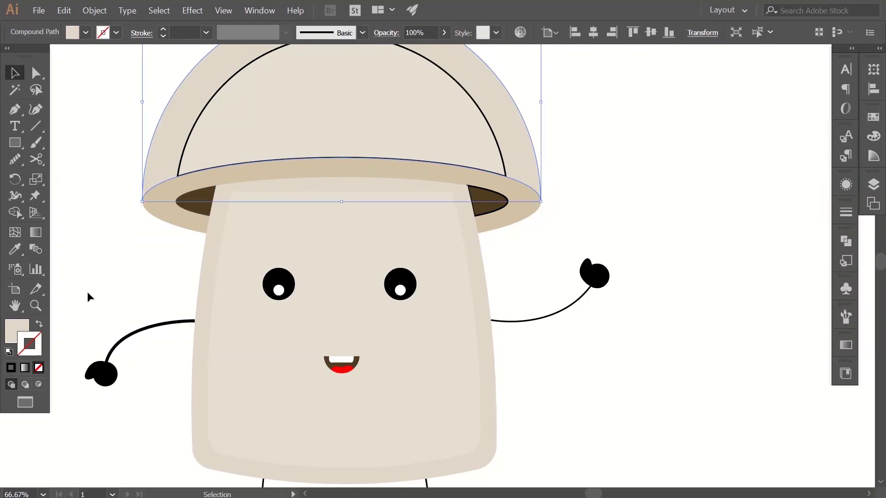
click(39, 368)
click(103, 277)
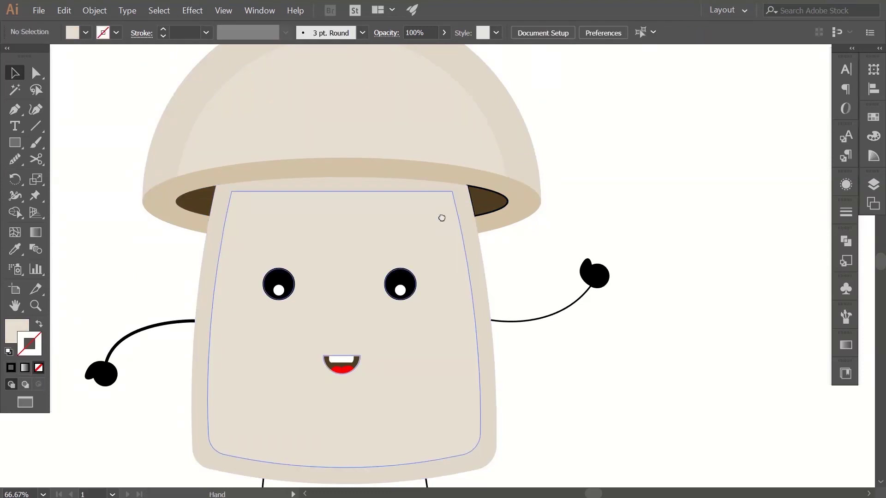
scroll(441, 218, down, 5)
key(z)
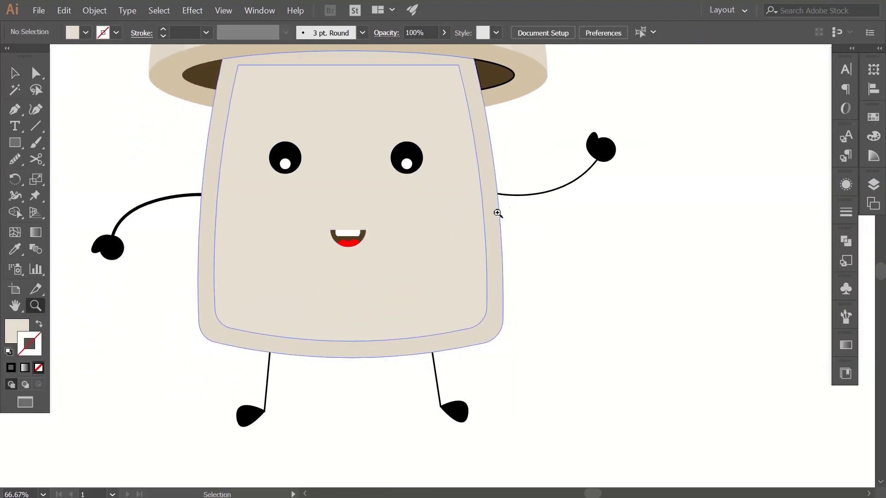
alt+click(497, 213)
alt+click(498, 213)
drag(443, 228, 486, 198)
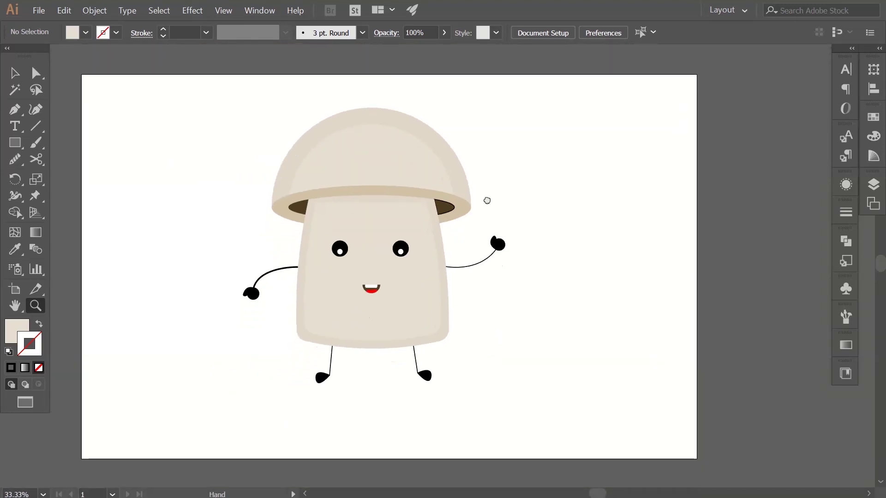
click(15, 73)
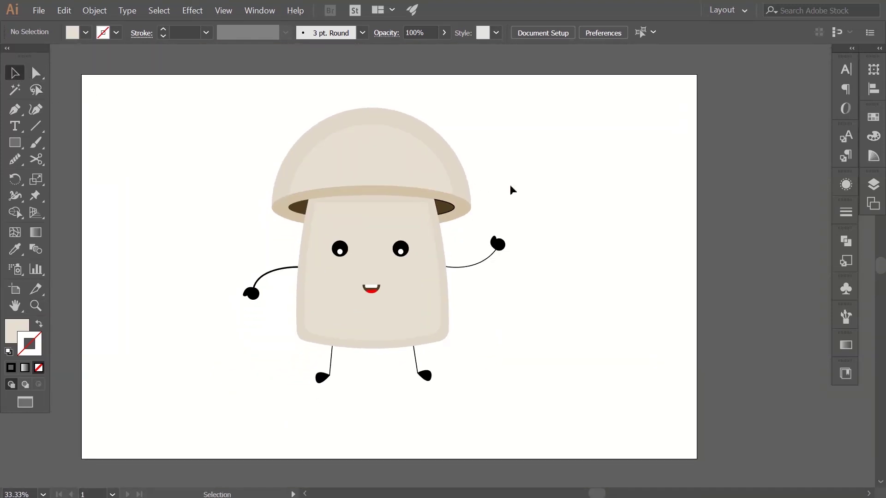
Draw a small circle about 49 px in diameter below the left eye as a cheek.
key(z)
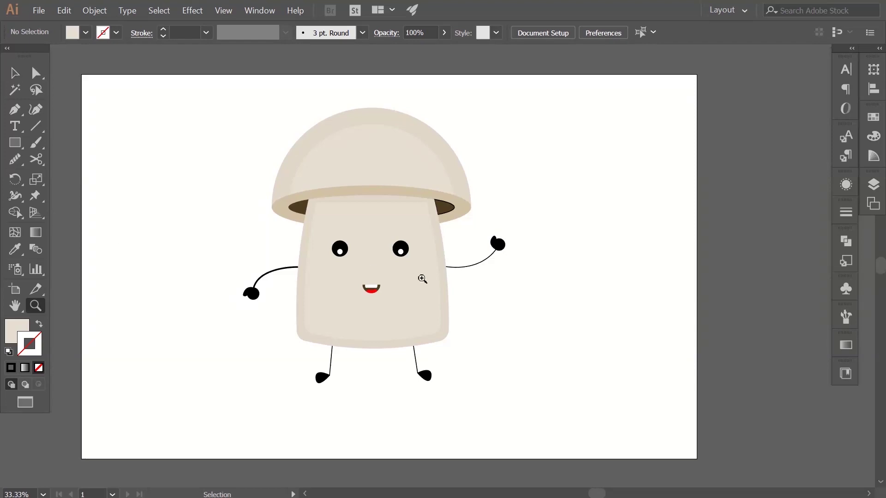
click(419, 279)
click(419, 279)
click(337, 262)
key(space)
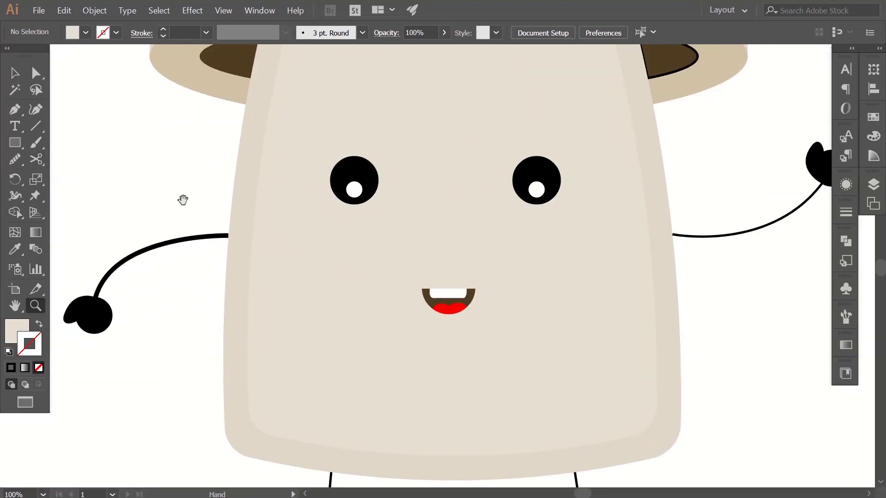
drag(191, 203, 167, 198)
click(17, 111)
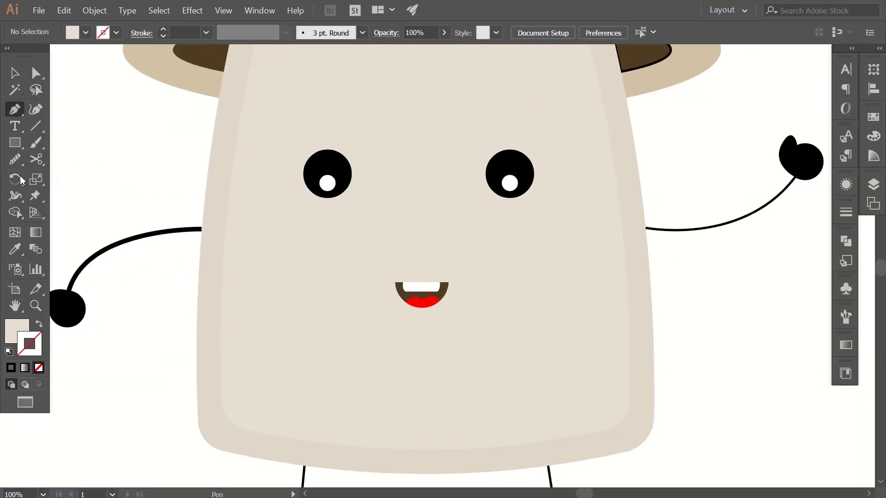
drag(20, 149, 79, 178)
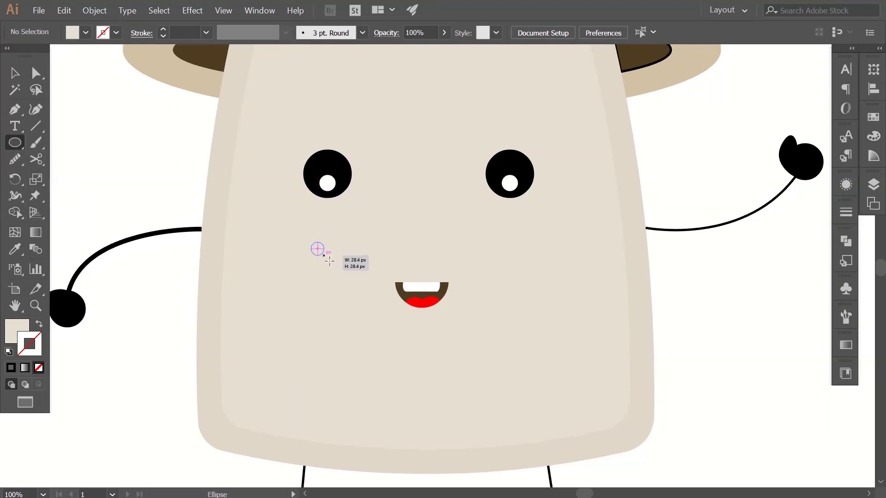
drag(322, 253, 333, 264)
Duplicate the cheek circle and place the copy below the right eye, level with the one on the left.
click(15, 73)
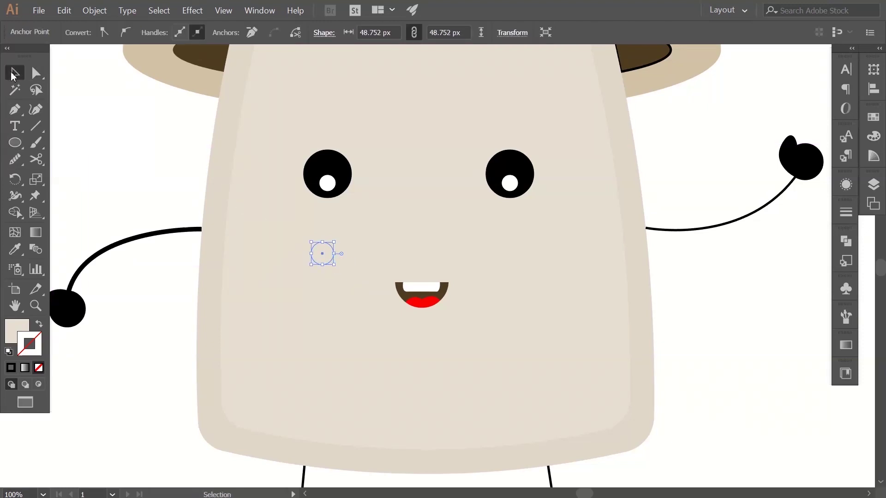
click(327, 259)
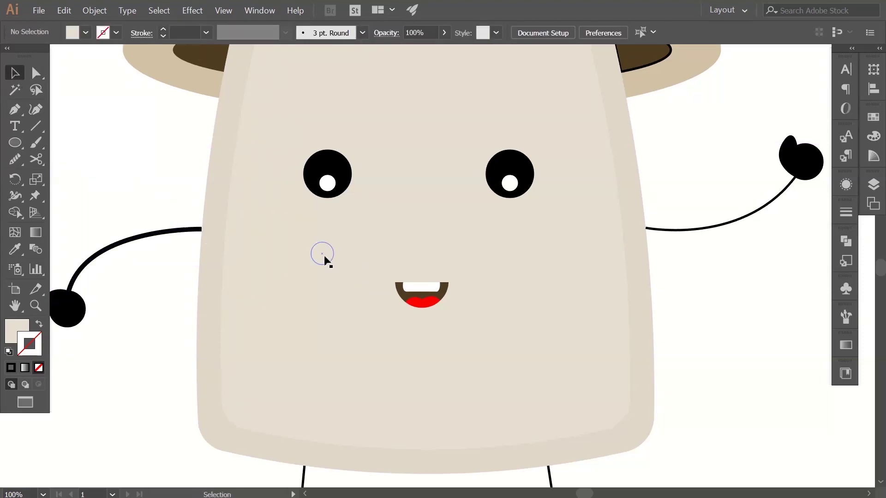
drag(326, 254, 548, 250)
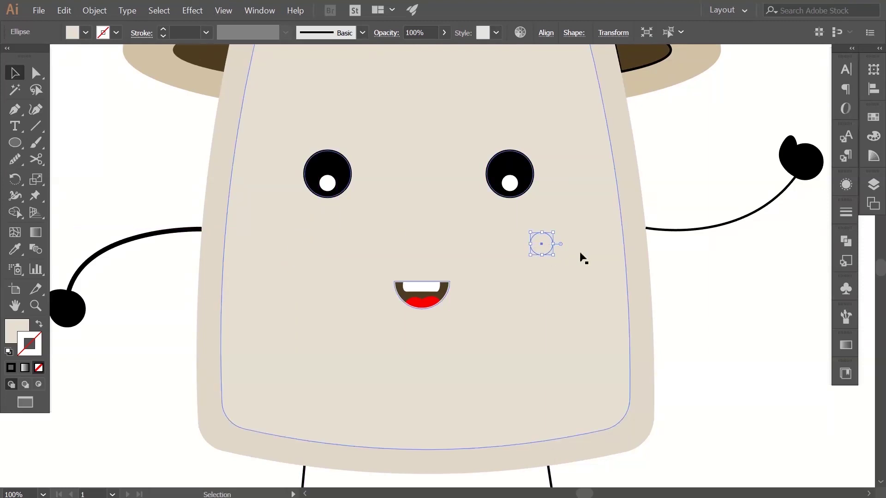
Give both cheek circles a salmon-pink swatch fill and a beige stroke, starting with the right cheek.
click(871, 143)
click(751, 216)
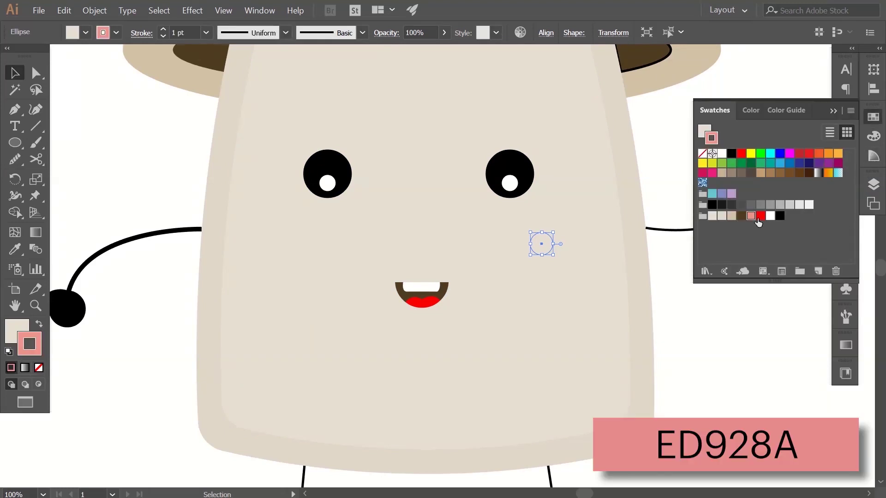
click(40, 324)
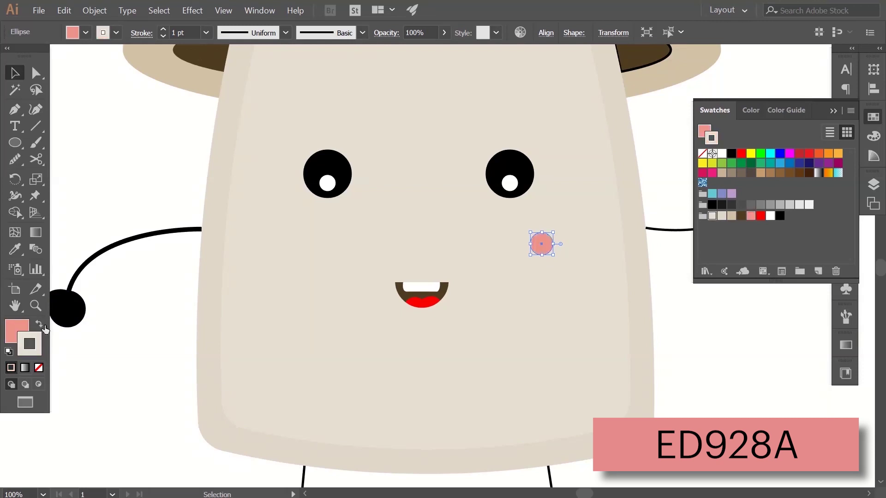
click(304, 249)
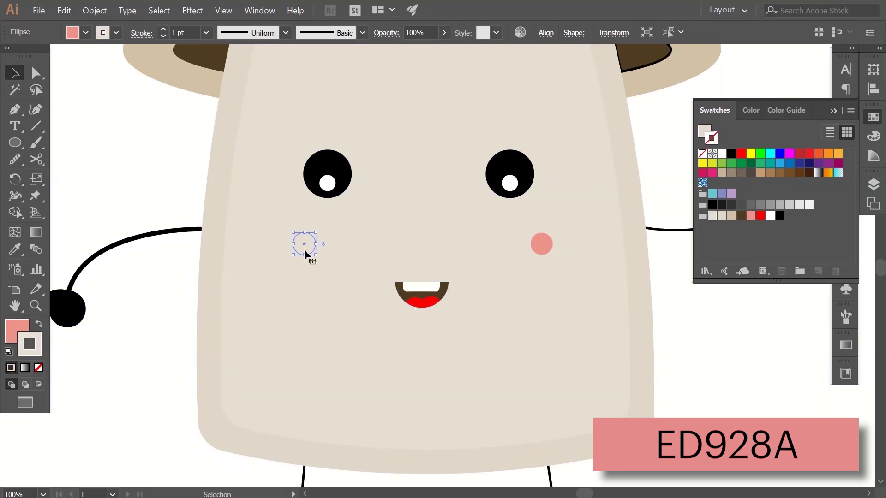
click(751, 216)
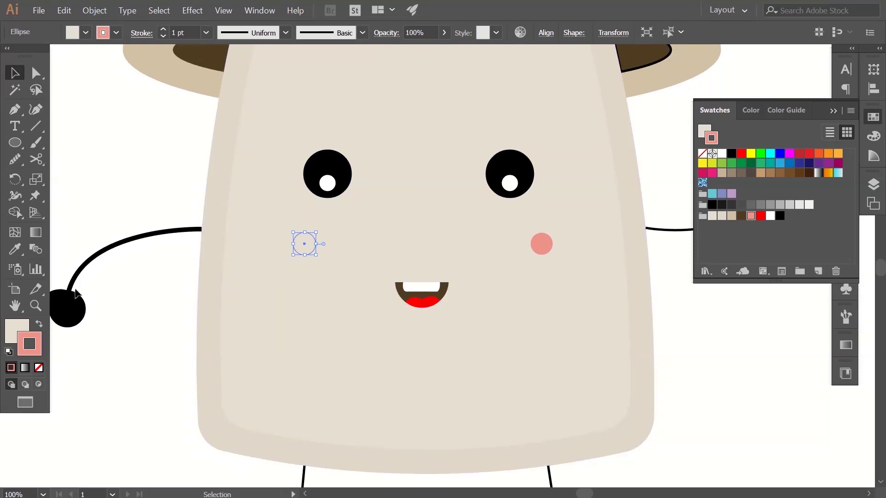
click(40, 324)
click(94, 227)
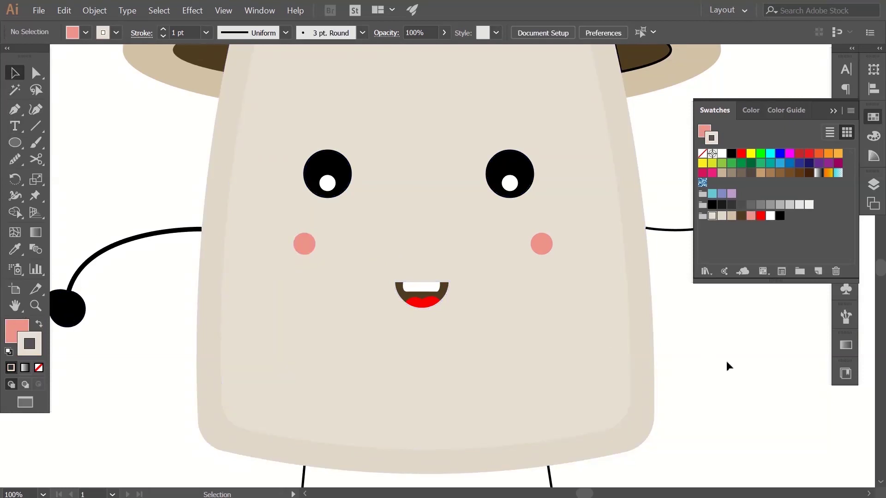
alt+click(688, 364)
alt+click(685, 358)
alt+click(626, 342)
drag(353, 230, 635, 362)
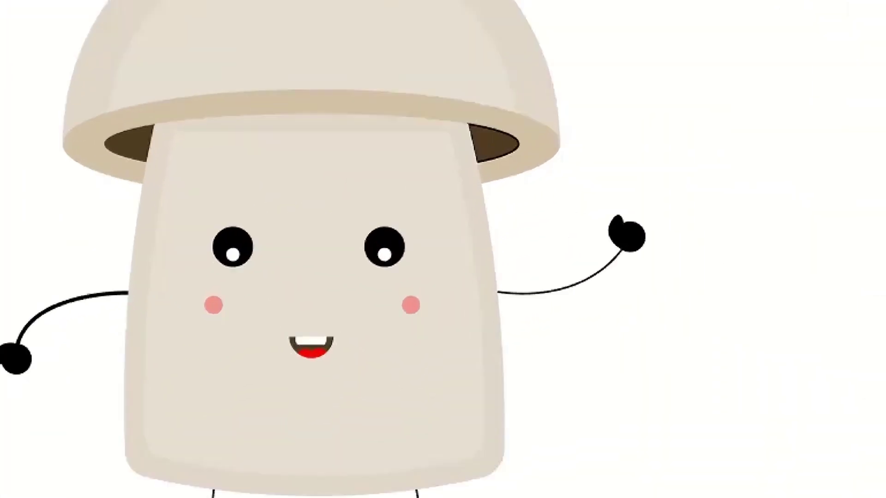